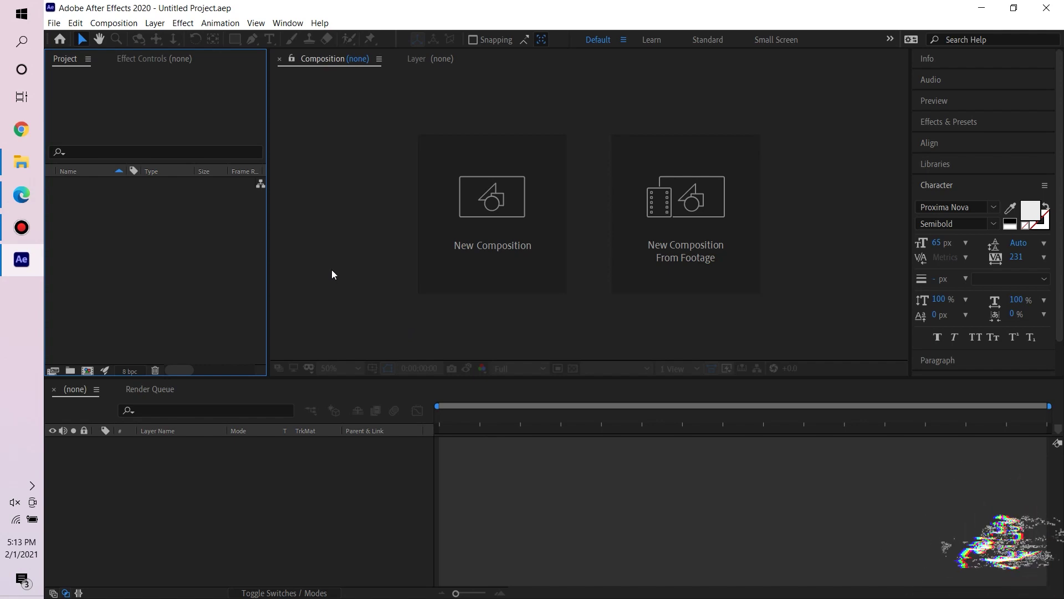
- Create a new composition named "light streak"
{"action": "left_click", "coordinate": [464, 245]}
{"action": "type", "text": "light streak"}
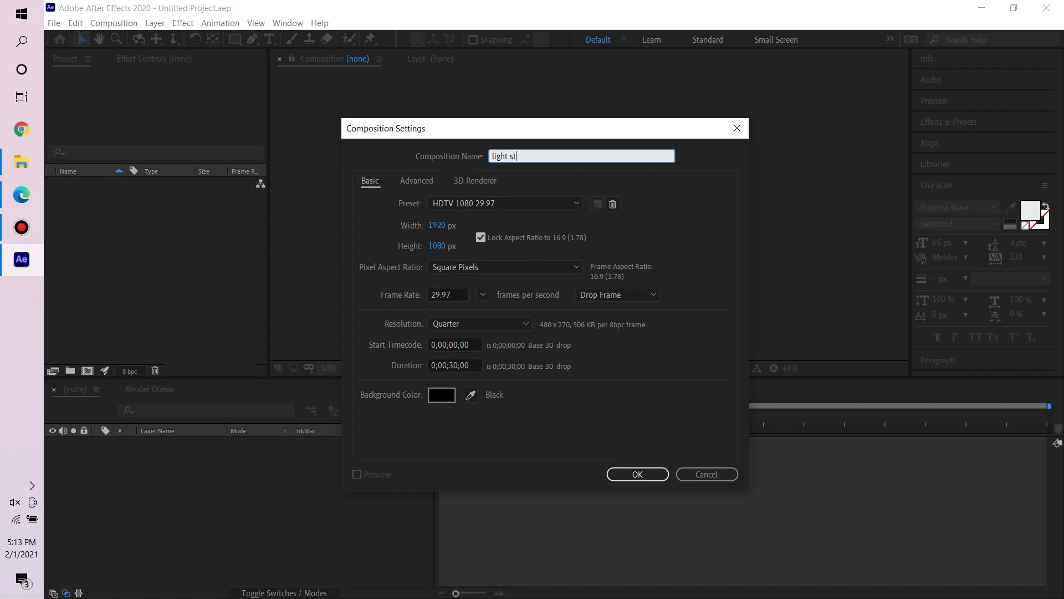
{"action": "left_click", "coordinate": [635, 474]}
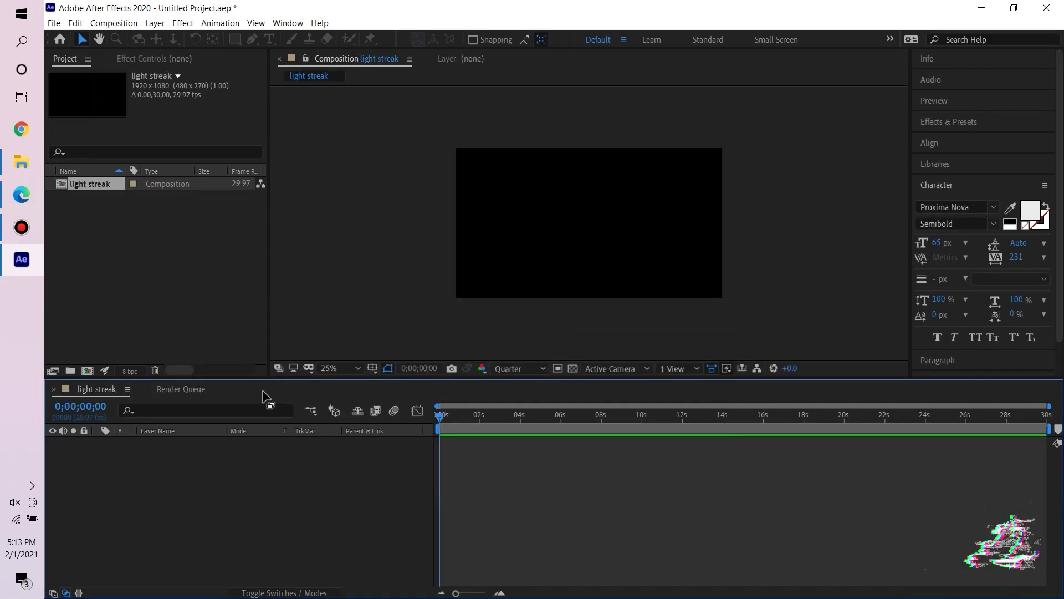
- Add a text layer reading "ADEEM STUDIO" to the light streak composition
{"action": "right_click", "coordinate": [187, 472]}
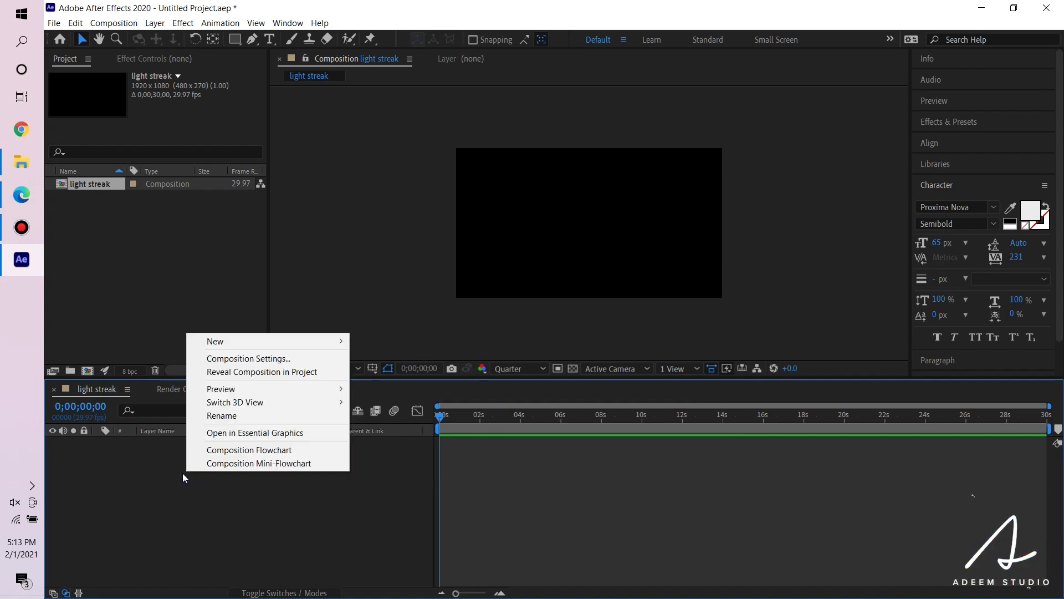
{"action": "mouse_move", "coordinate": [248, 340]}
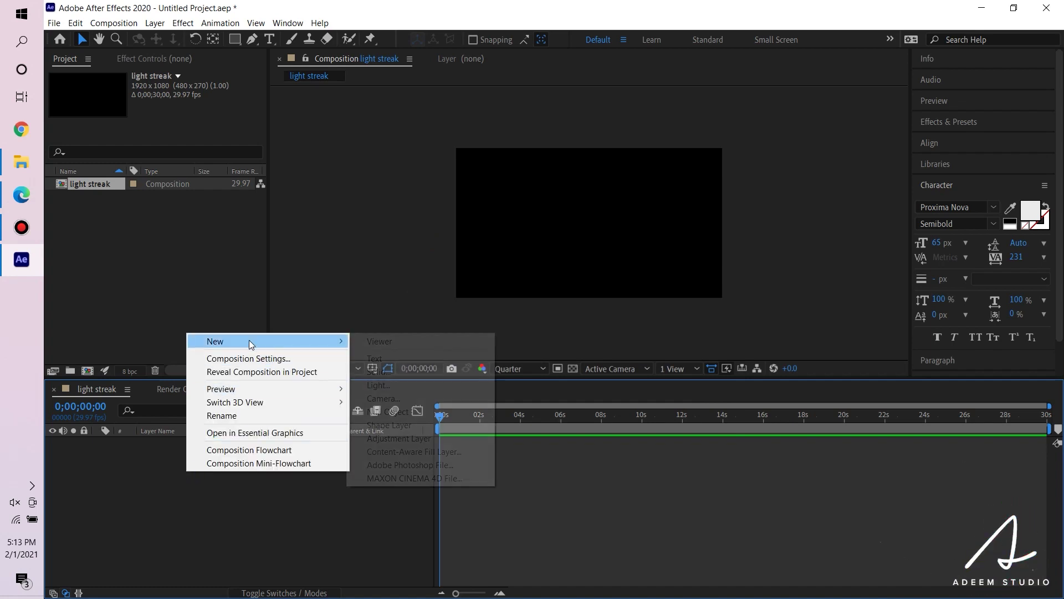
{"action": "left_click", "coordinate": [375, 358]}
{"action": "type", "text": "A"}
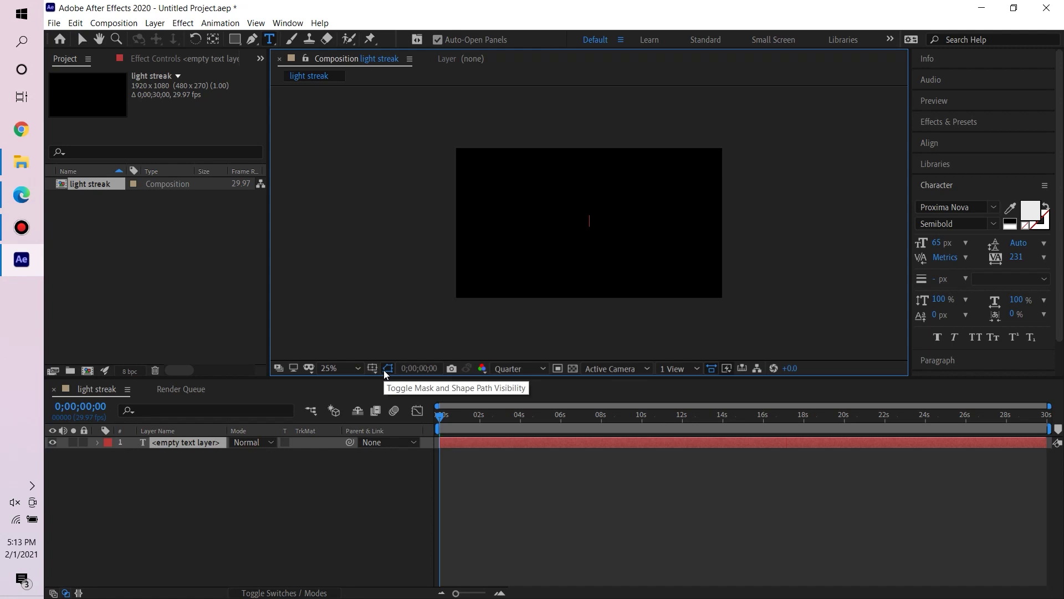
{"action": "type", "text": "DE"}
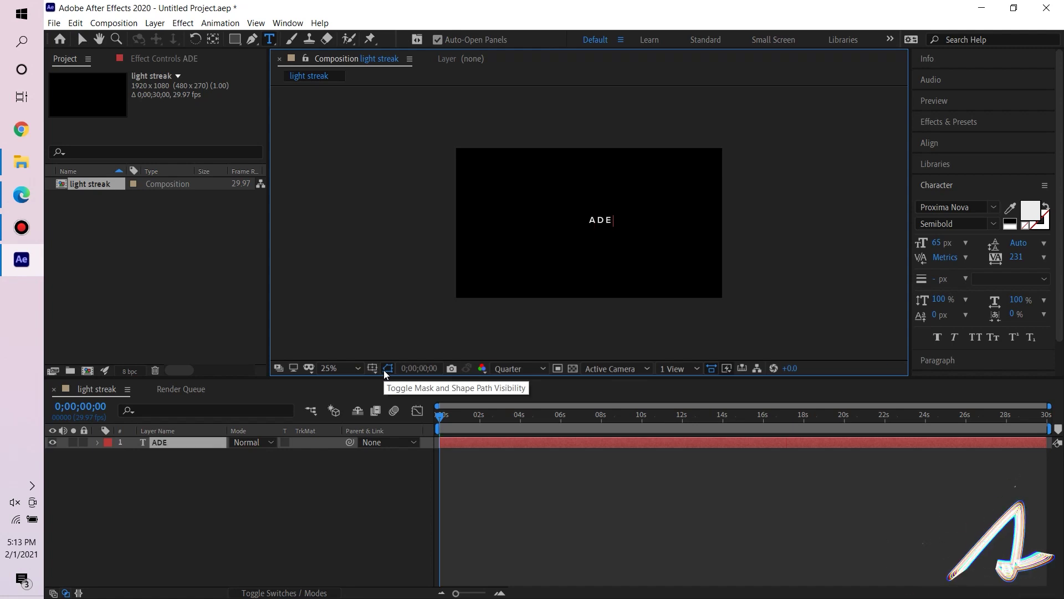
{"action": "type", "text": "EM STUDIO"}
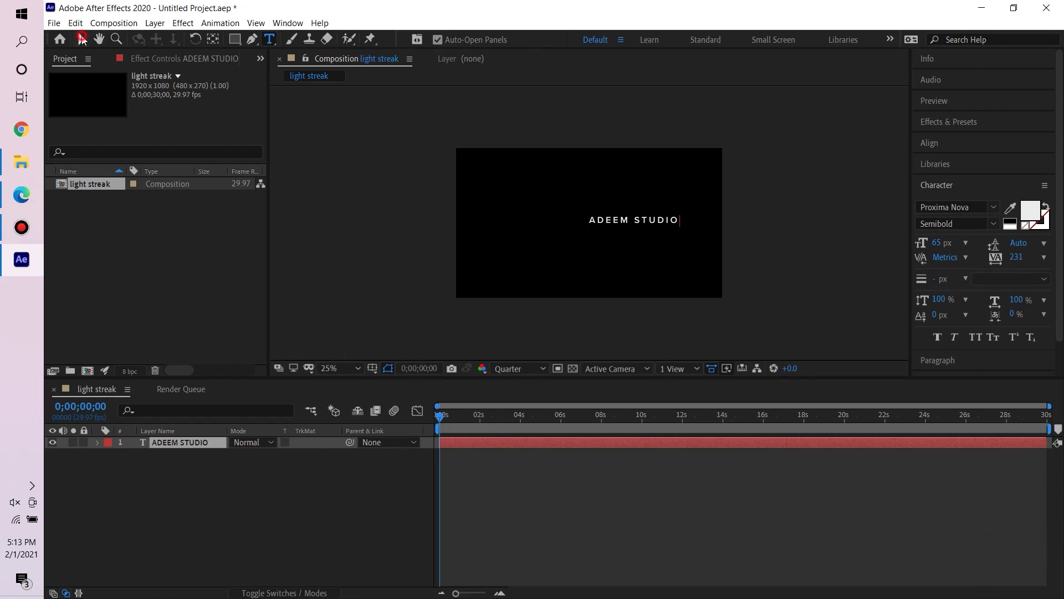
{"action": "key", "text": "Escape"}
{"action": "key", "text": "v"}
- Set the tracking of the ADEEM STUDIO text layer to 180
{"action": "left_click", "coordinate": [159, 480]}
{"action": "left_click", "coordinate": [158, 445]}
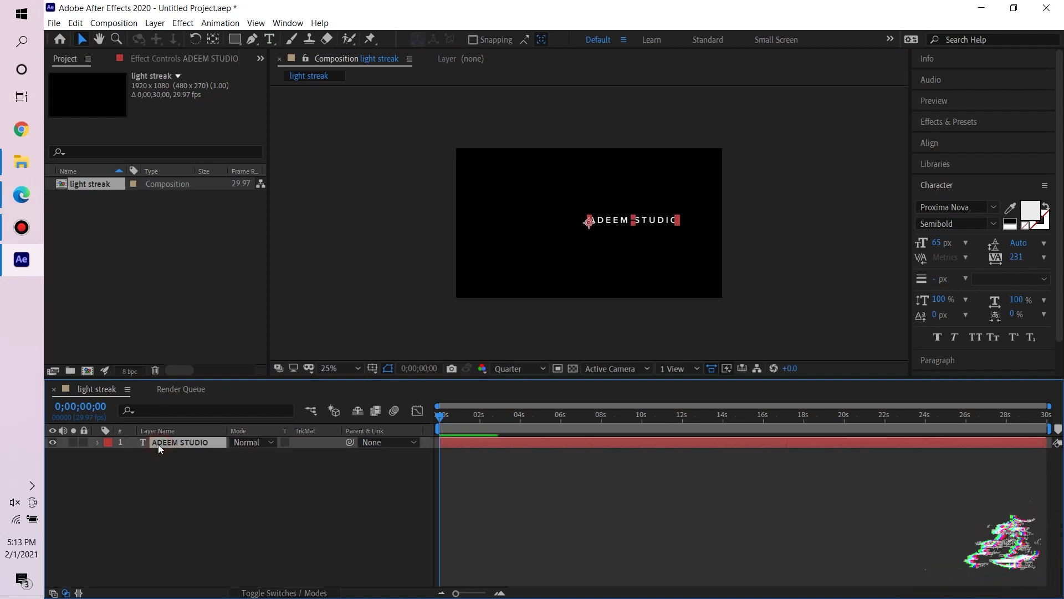
{"action": "left_click", "coordinate": [1012, 257]}
{"action": "type", "text": "1"}
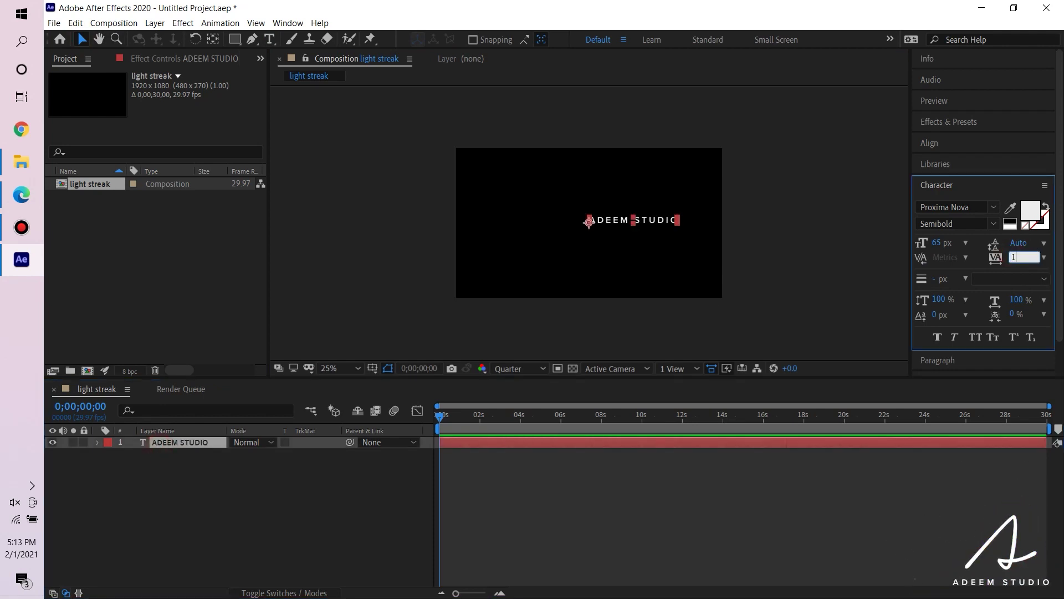
{"action": "type", "text": "80"}
{"action": "key", "text": "Return"}
{"action": "key", "text": "Caps_Lock"}
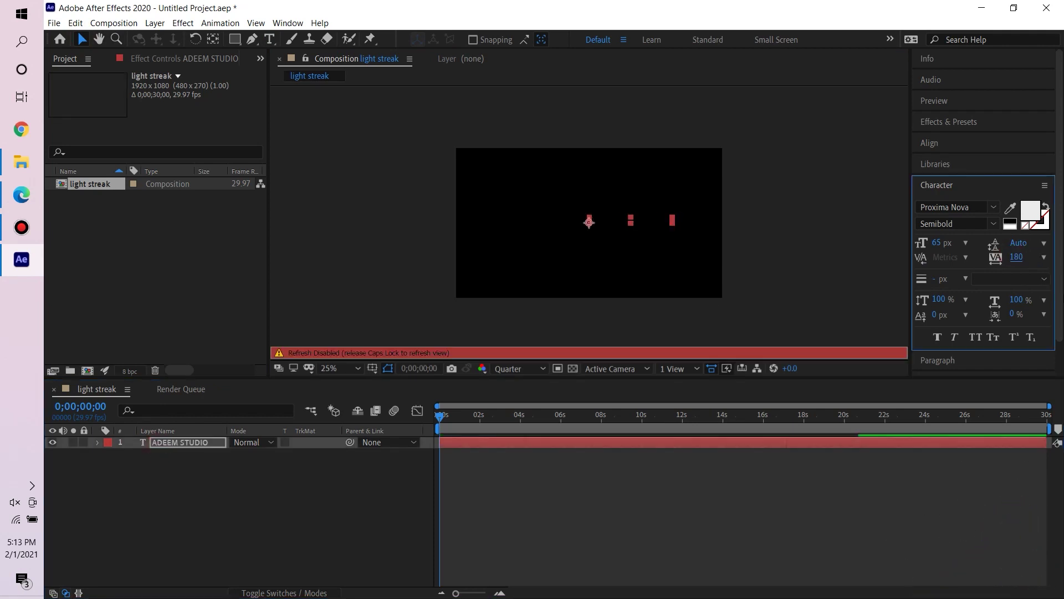
{"action": "key", "text": "Caps_Lock"}
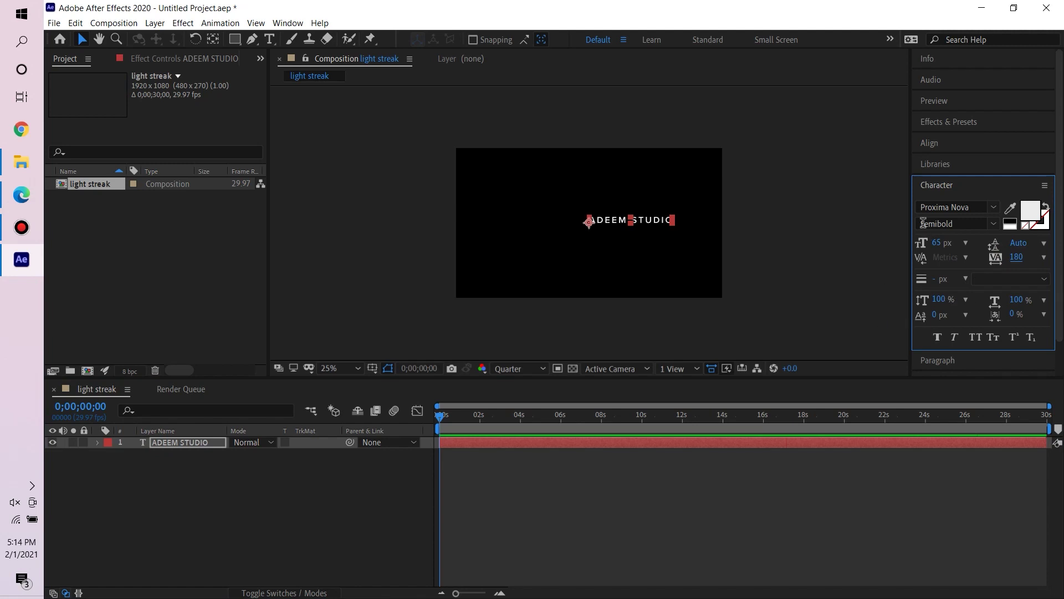
- Center the ADEEM STUDIO text horizontally and vertically within the composition
{"action": "left_click", "coordinate": [928, 143]}
{"action": "left_click", "coordinate": [950, 178]}
{"action": "left_click", "coordinate": [1020, 177]}
{"action": "left_click", "coordinate": [793, 217]}
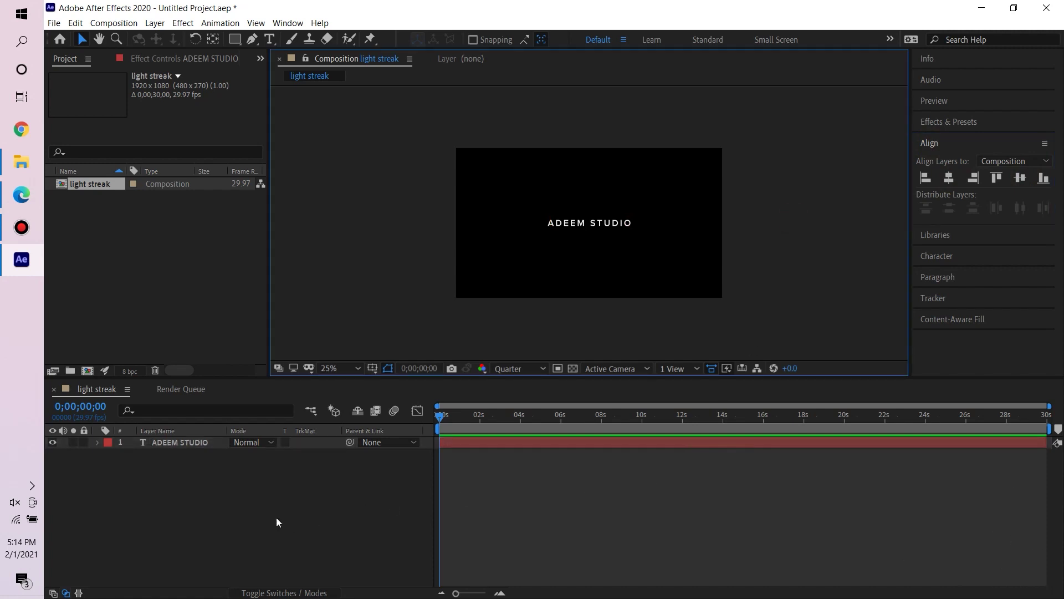
- Save the project to the Desktop under the file name "light"
{"action": "left_click", "coordinate": [54, 23]}
{"action": "mouse_move", "coordinate": [98, 148]}
{"action": "left_click", "coordinate": [269, 148]}
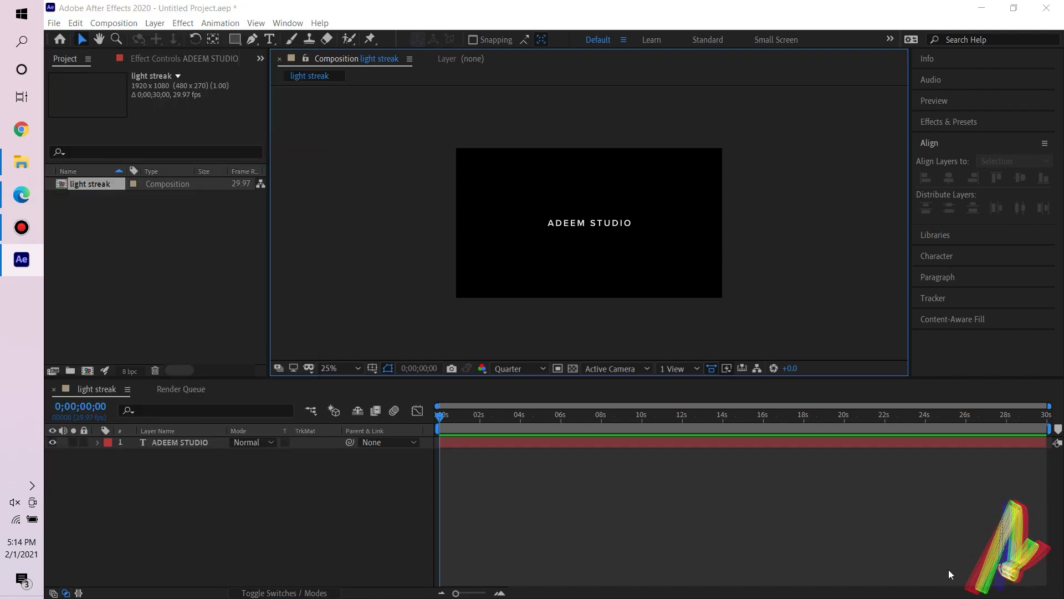
{"action": "scroll", "coordinate": [97, 166], "scroll_direction": "up", "scroll_amount": 2}
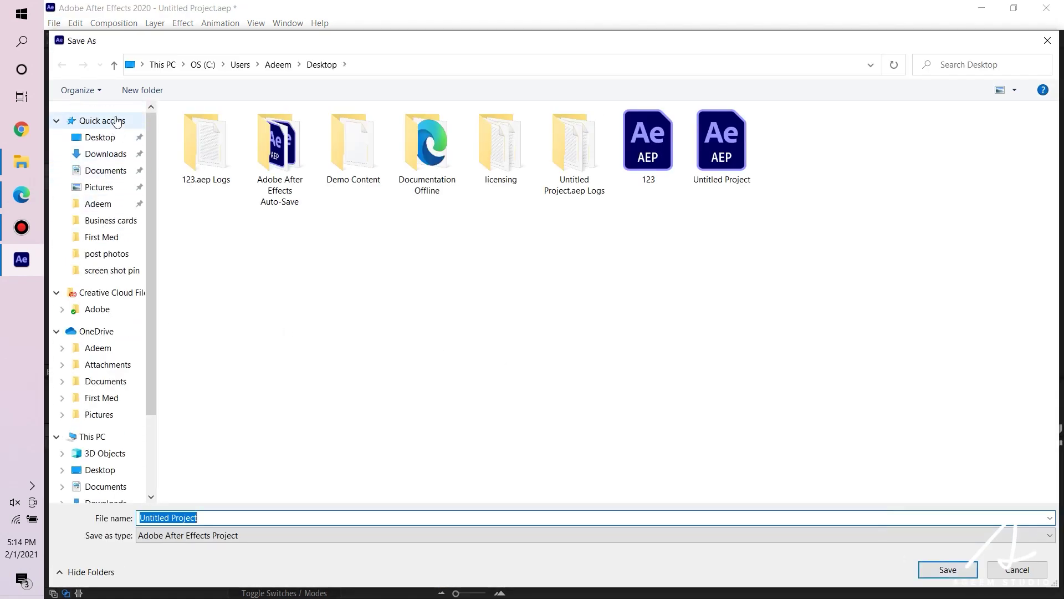
{"action": "left_click", "coordinate": [103, 137]}
{"action": "left_click", "coordinate": [246, 517]}
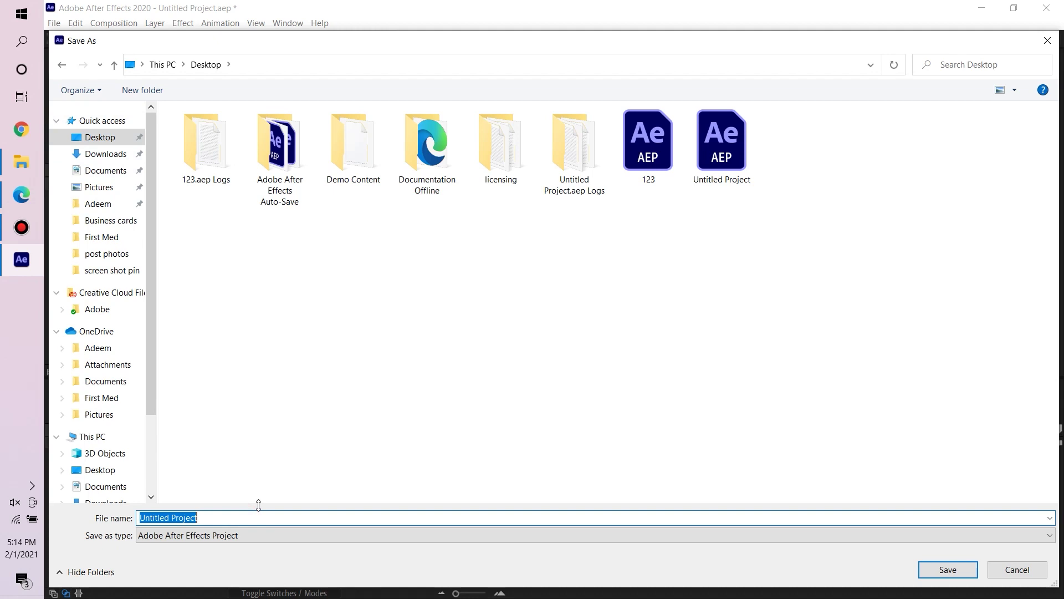
{"action": "type", "text": "light"}
{"action": "key", "text": "Return"}
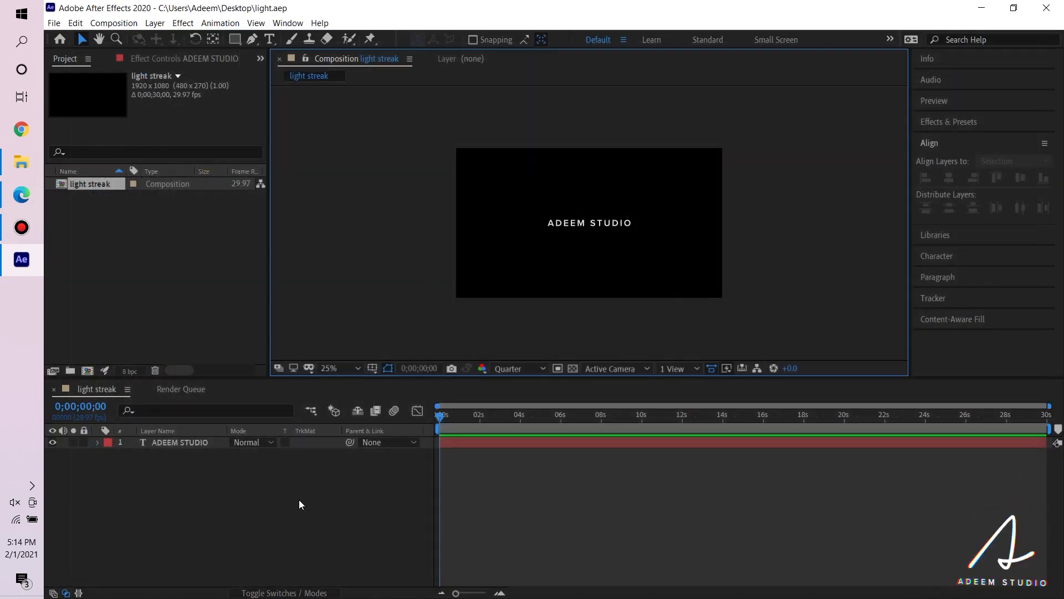
- Create a black solid layer named "left" above the text layer
{"action": "right_click", "coordinate": [235, 501]}
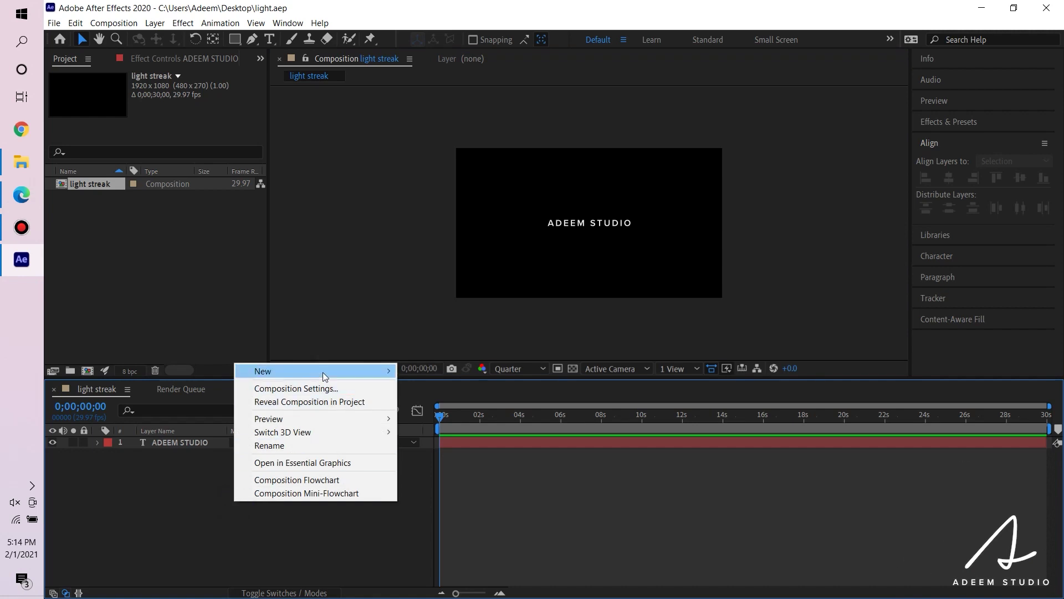
{"action": "mouse_move", "coordinate": [323, 371]}
{"action": "left_click", "coordinate": [421, 403]}
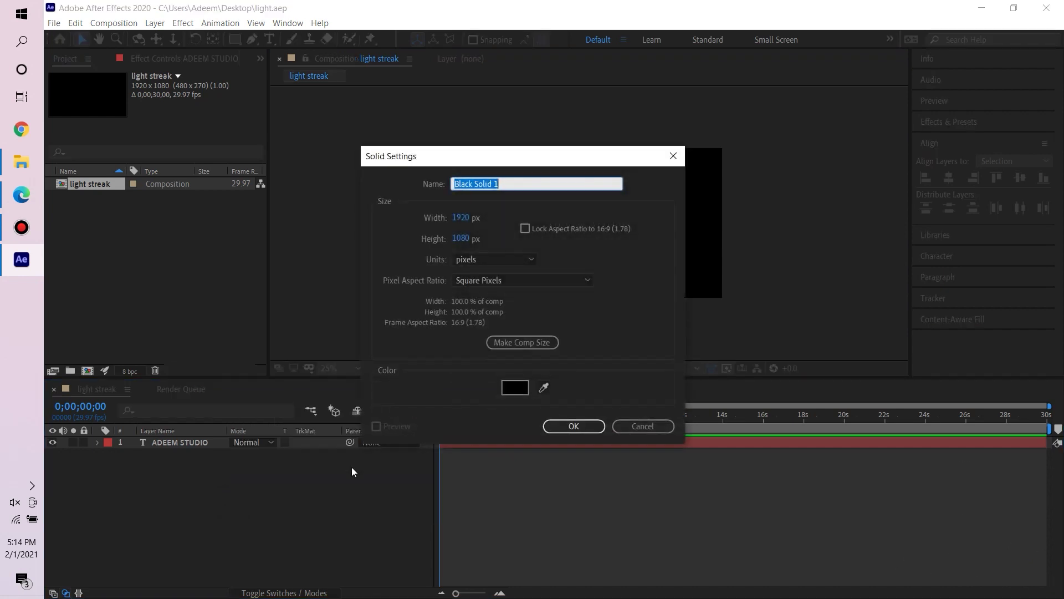
{"action": "type", "text": "left"}
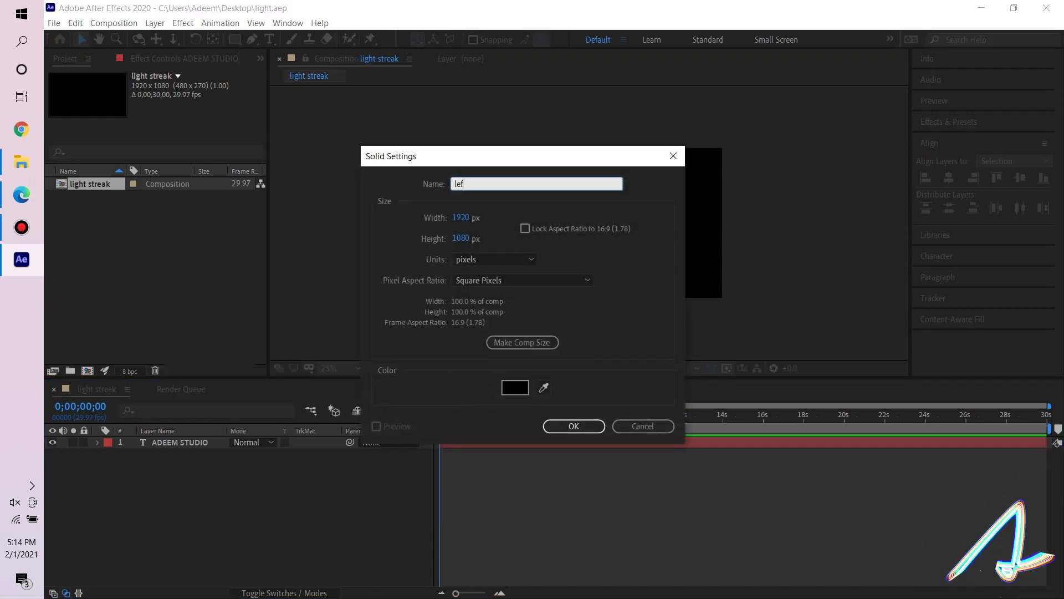
{"action": "left_click", "coordinate": [589, 426]}
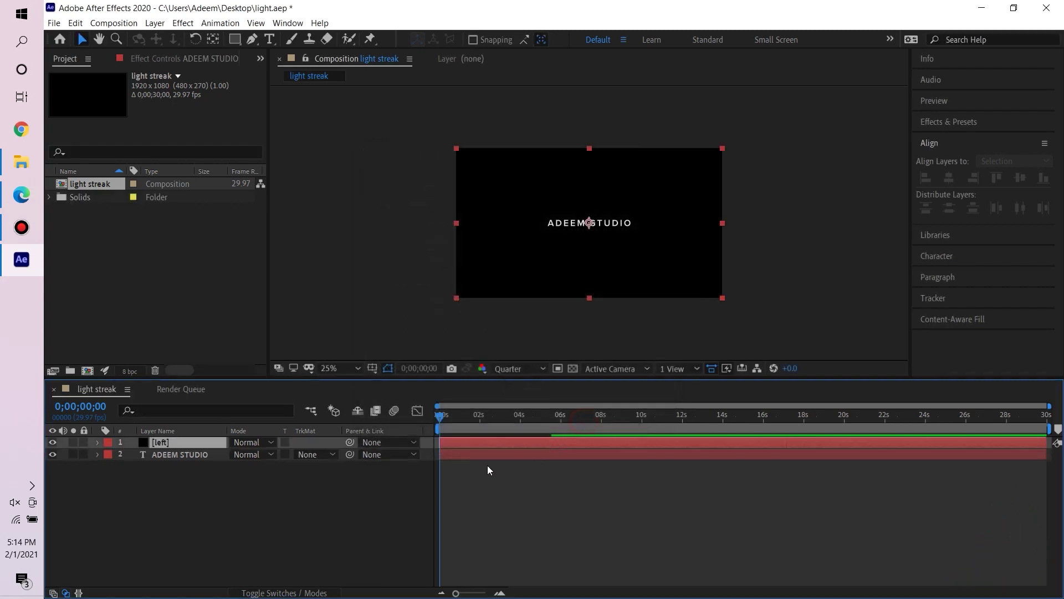
{"action": "left_click", "coordinate": [250, 513]}
- Apply the Video Copilot Saber effect to the "left" solid
{"action": "left_click", "coordinate": [173, 442]}
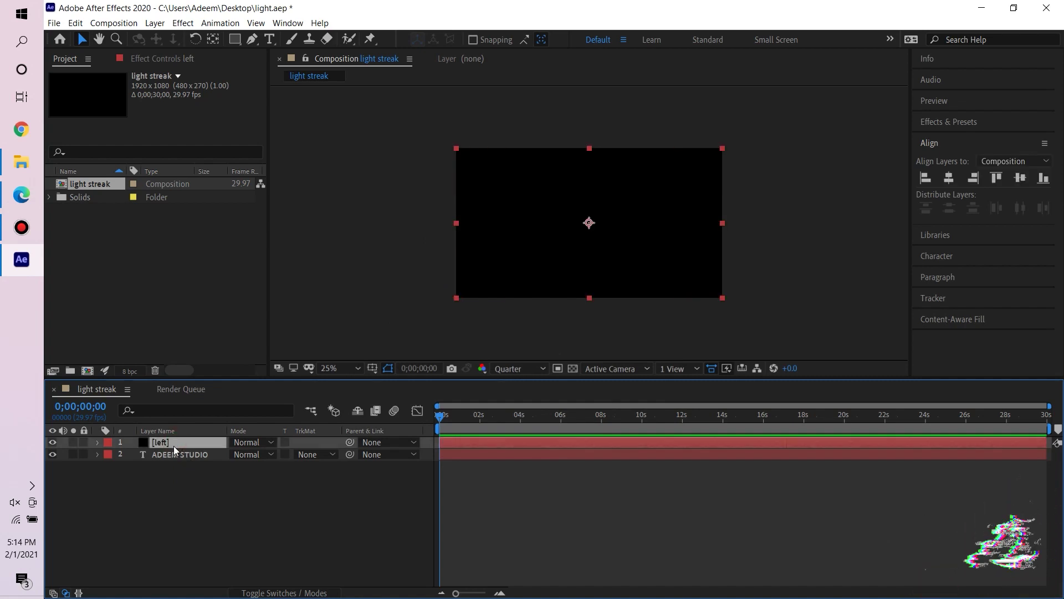
{"action": "left_click", "coordinate": [183, 23]}
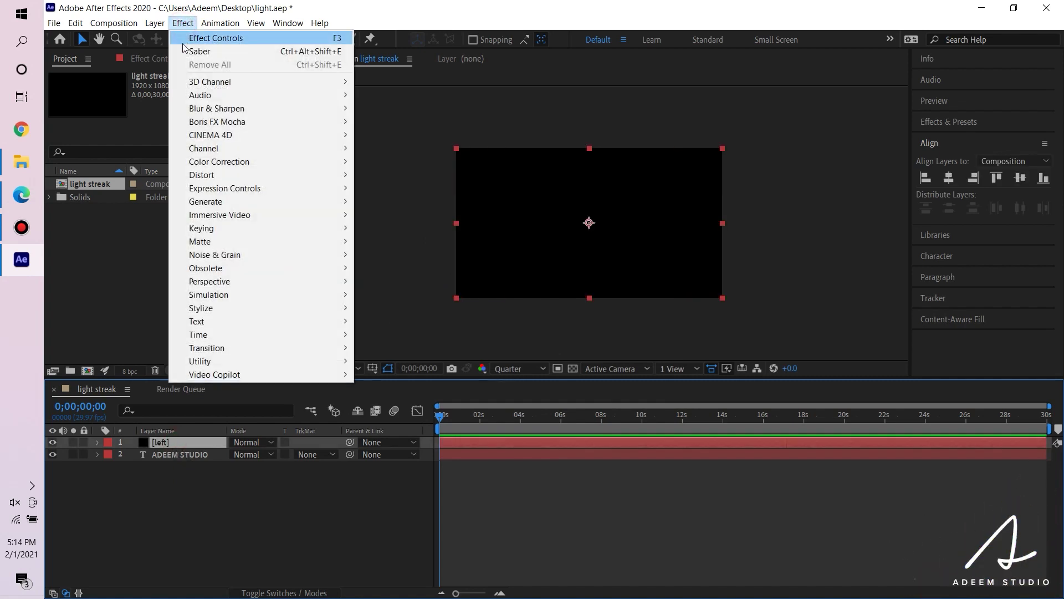
{"action": "mouse_move", "coordinate": [255, 361]}
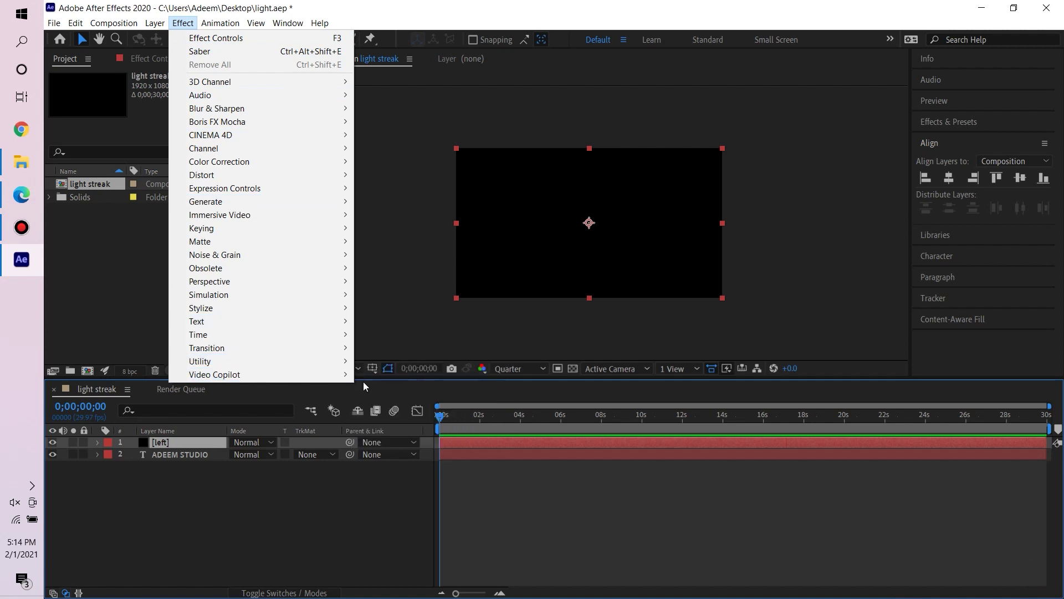
{"action": "left_click", "coordinate": [382, 375]}
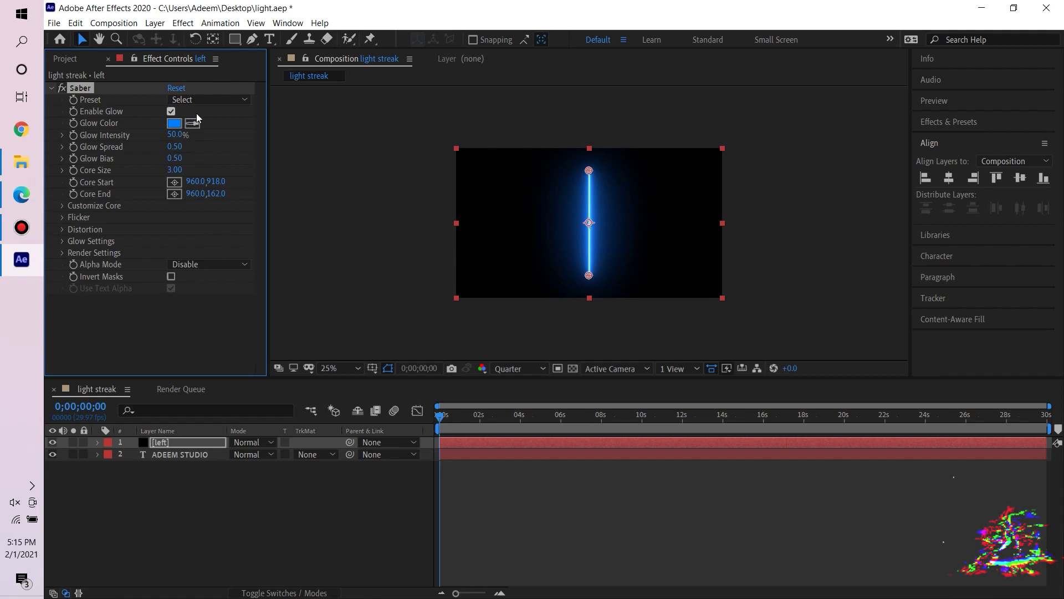
- Set the Saber preset on the "left" solid to Energy
{"action": "left_click", "coordinate": [212, 102]}
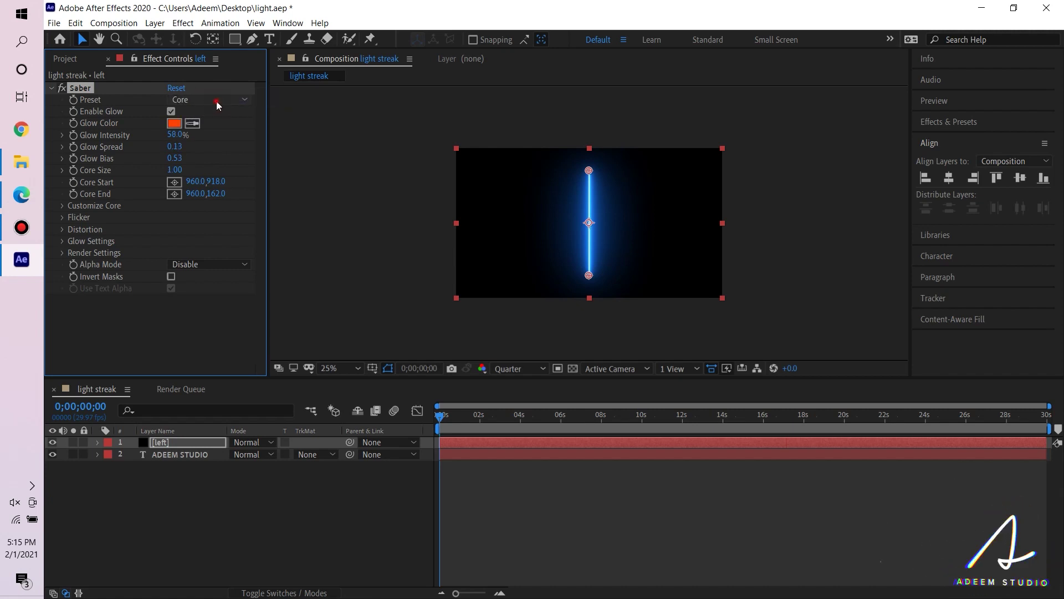
{"action": "left_click", "coordinate": [213, 105]}
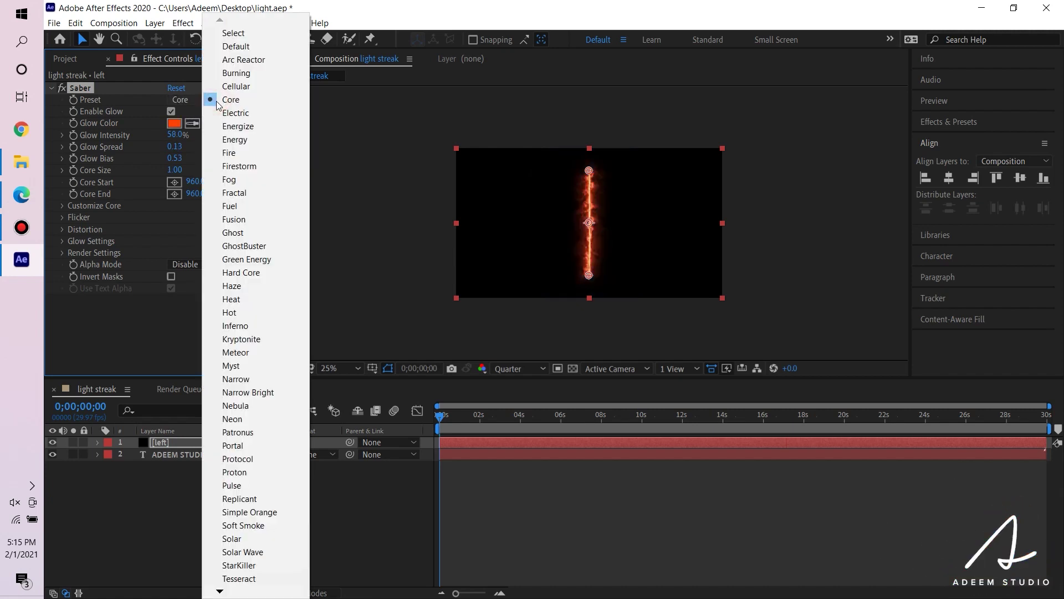
{"action": "left_click", "coordinate": [240, 140]}
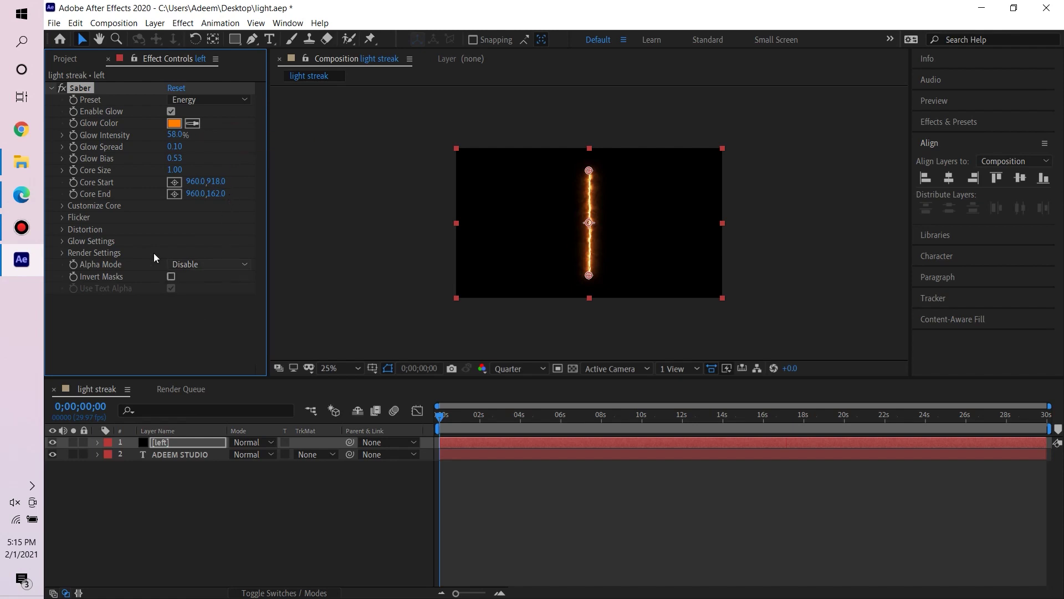
- Set the Saber effect's Flicker Intensity to 50%
{"action": "left_click", "coordinate": [62, 218]}
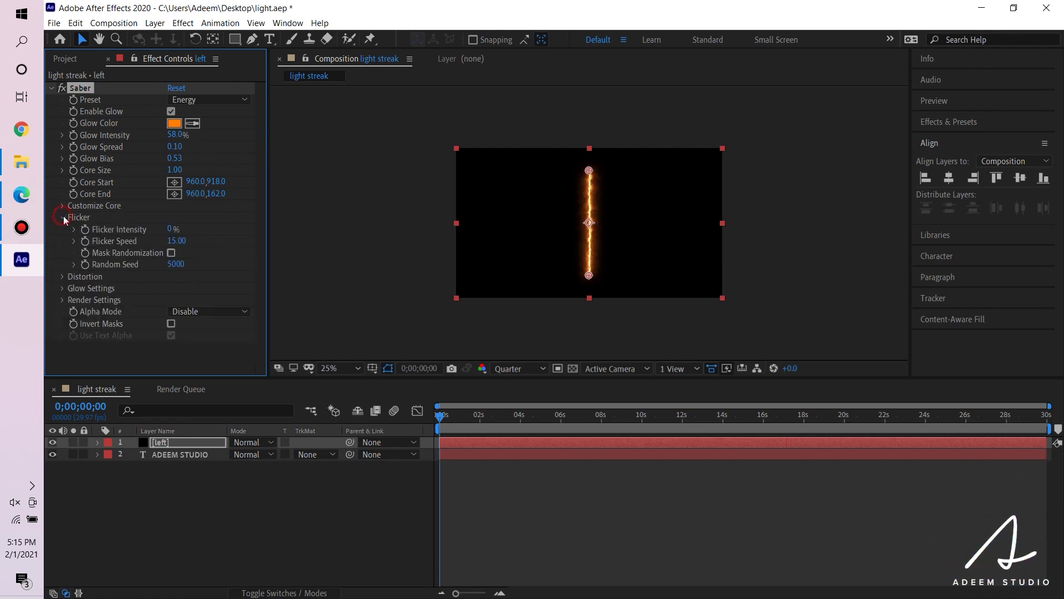
{"action": "left_click", "coordinate": [168, 229]}
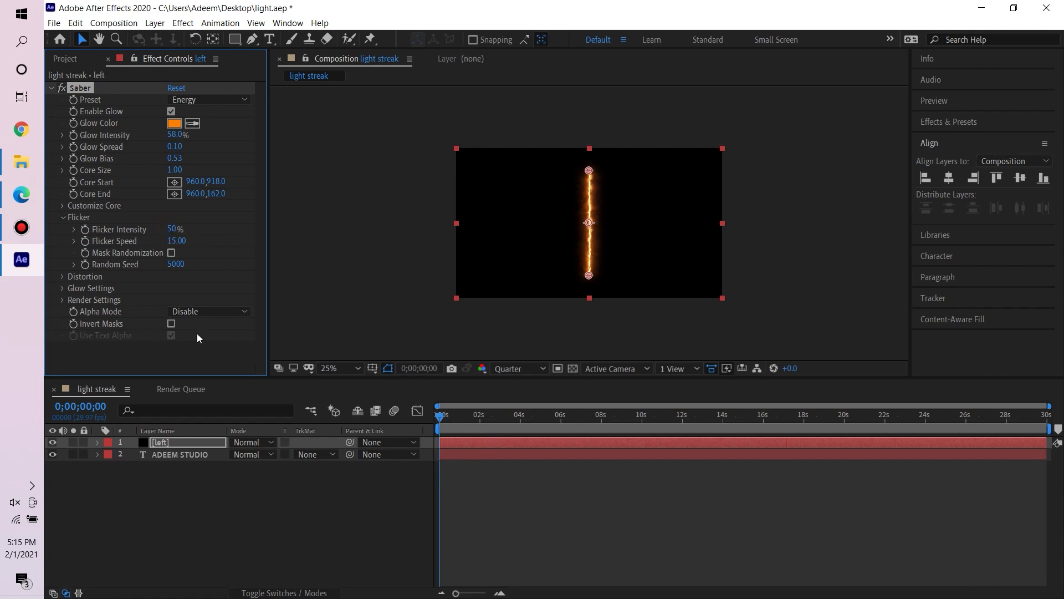
{"action": "left_click", "coordinate": [62, 216]}
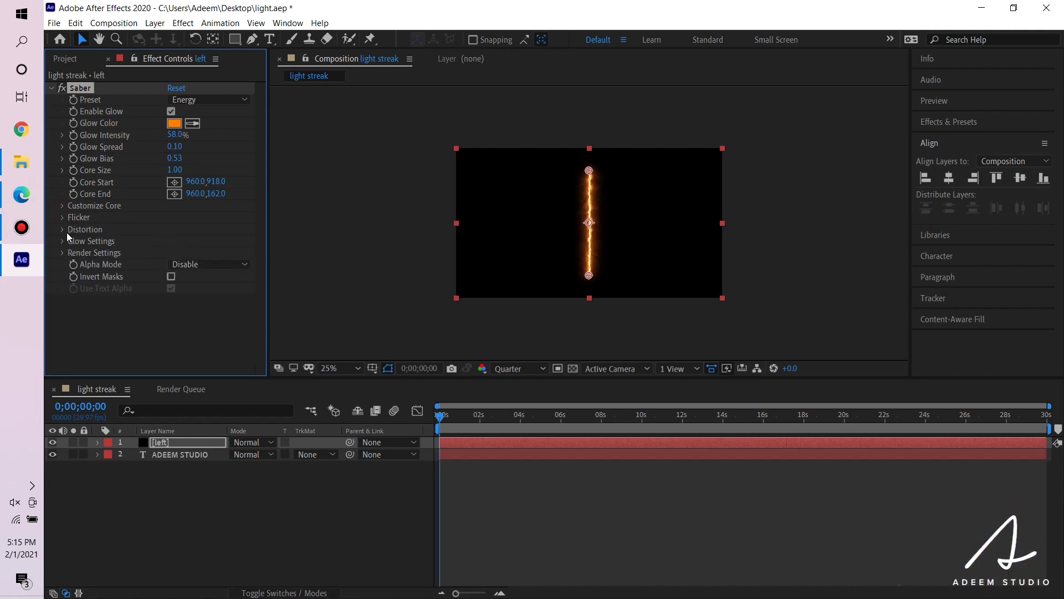
- Set the Distortion Type in the Saber effect's Glow Distortion settings to Smoke
{"action": "left_click", "coordinate": [63, 229]}
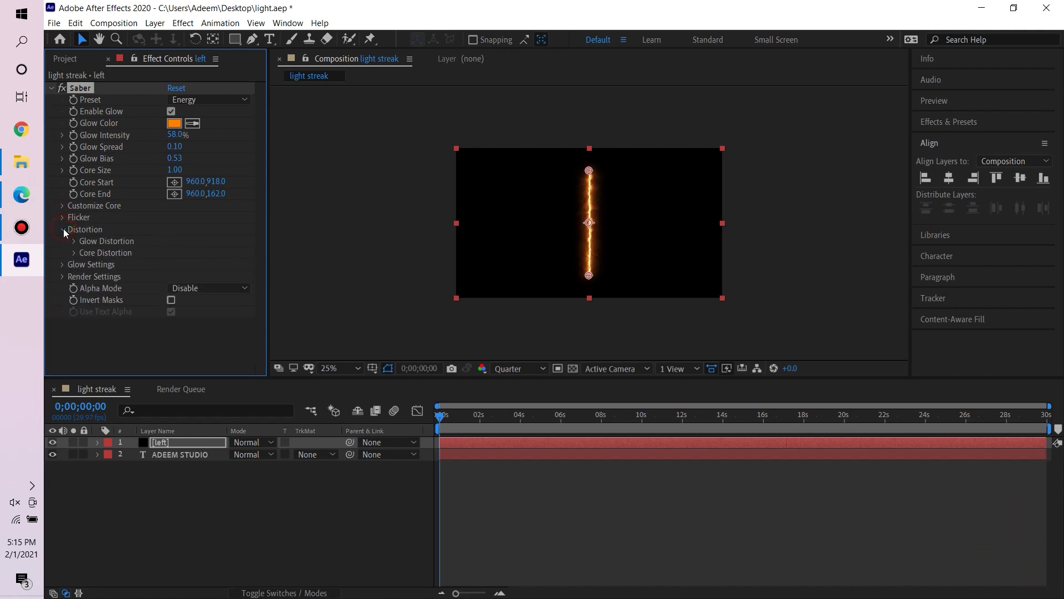
{"action": "left_click", "coordinate": [73, 242]}
{"action": "scroll", "coordinate": [139, 235], "scroll_direction": "down", "scroll_amount": 1}
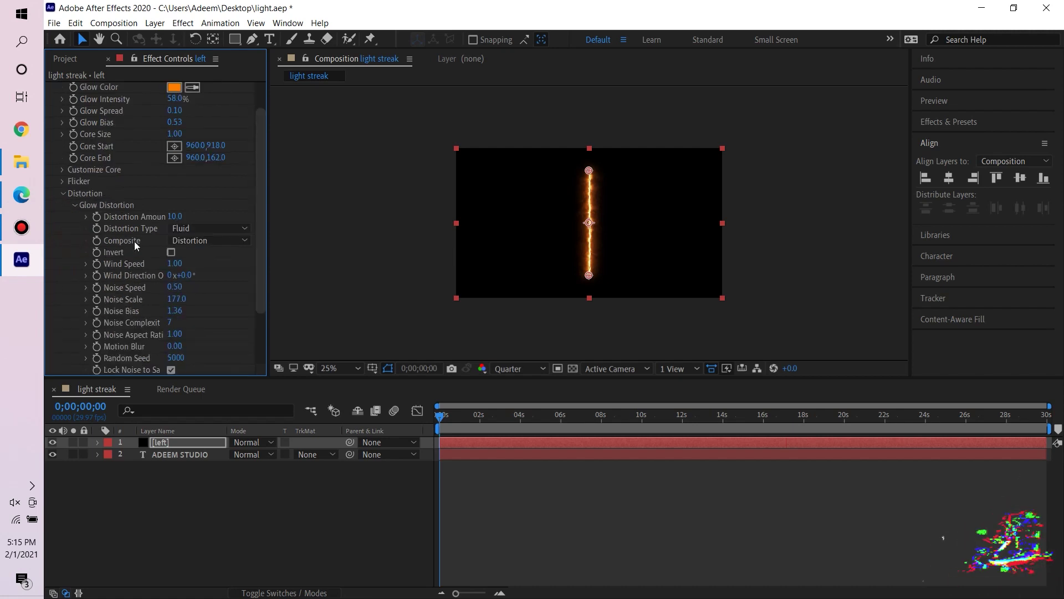
{"action": "left_click", "coordinate": [198, 231]}
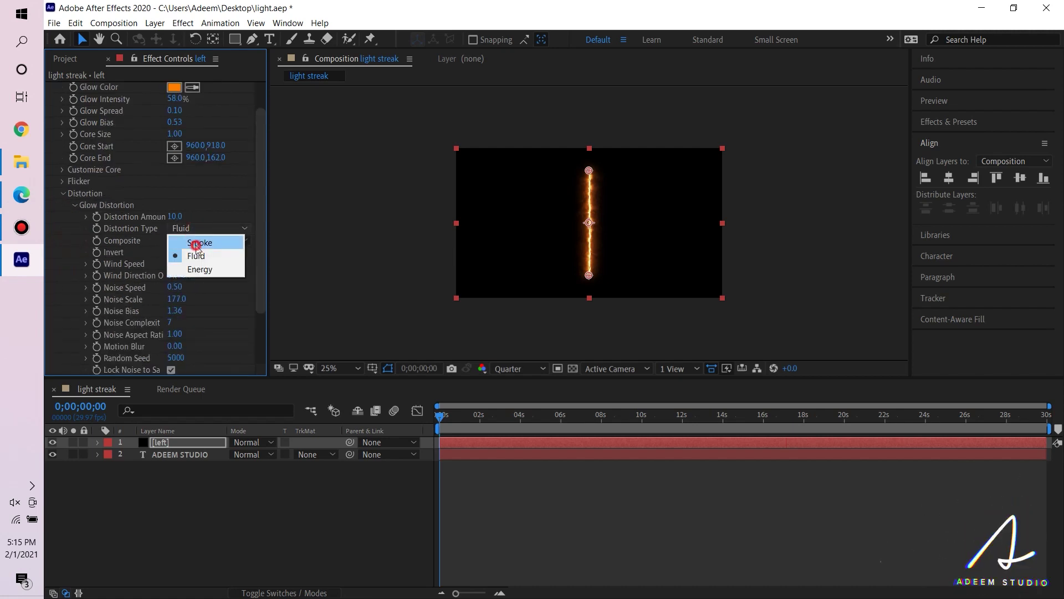
{"action": "left_click", "coordinate": [195, 239]}
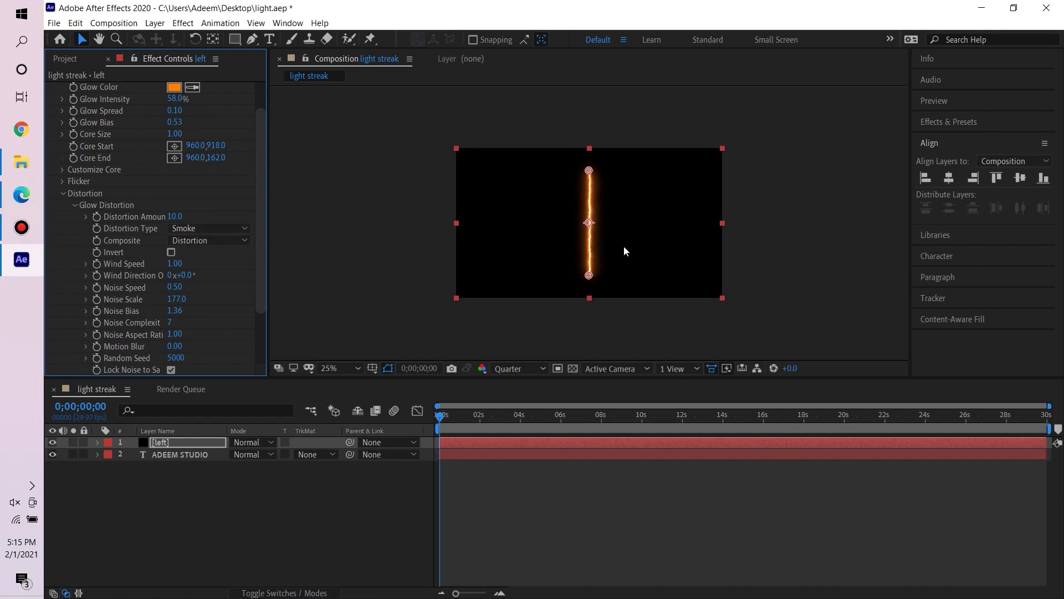
{"action": "key", "text": "period"}
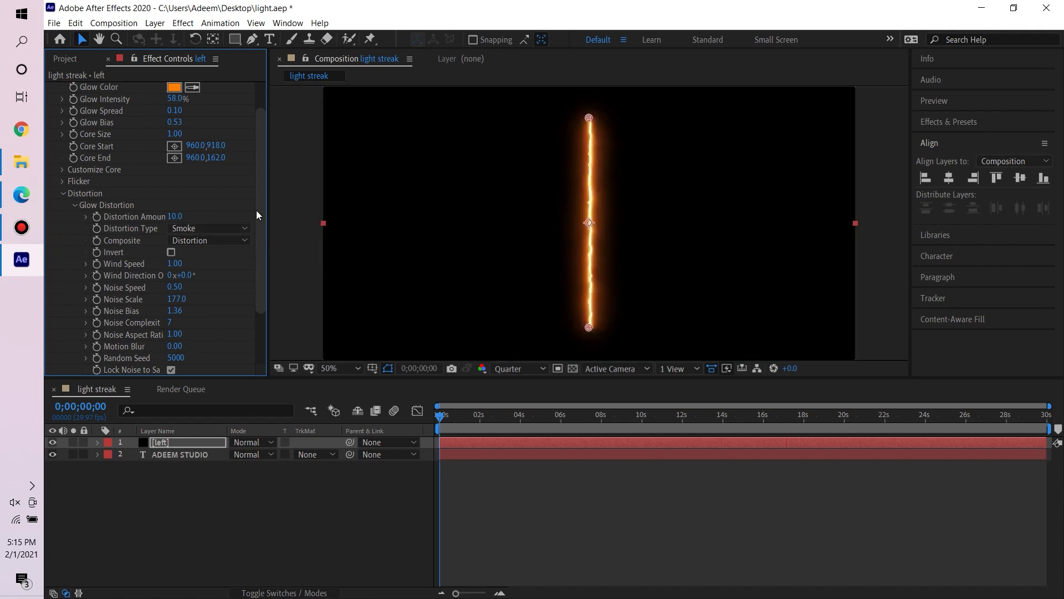
- Try the Fluid distortion type in the Saber effect's Glow Distortion settings and settle on Energy
{"action": "left_click", "coordinate": [212, 227]}
{"action": "left_click", "coordinate": [208, 255]}
{"action": "left_click", "coordinate": [213, 229]}
{"action": "left_click", "coordinate": [217, 269]}
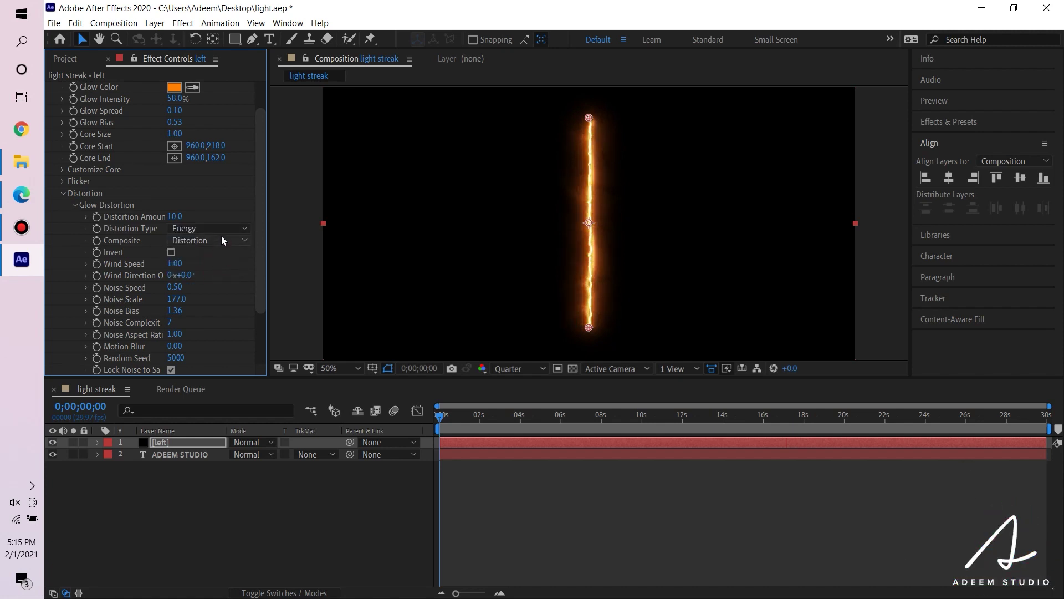
- Try the Multiply composite option for the Saber effect's Glow Distortion and return it to Distortion
{"action": "left_click", "coordinate": [218, 238]}
{"action": "left_click", "coordinate": [223, 266]}
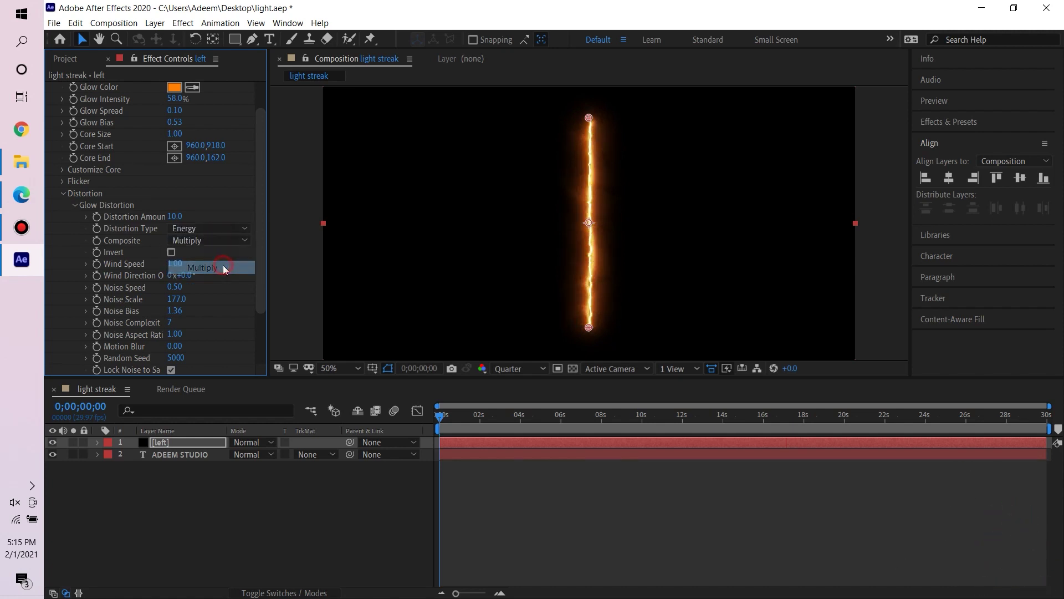
{"action": "left_click", "coordinate": [221, 237]}
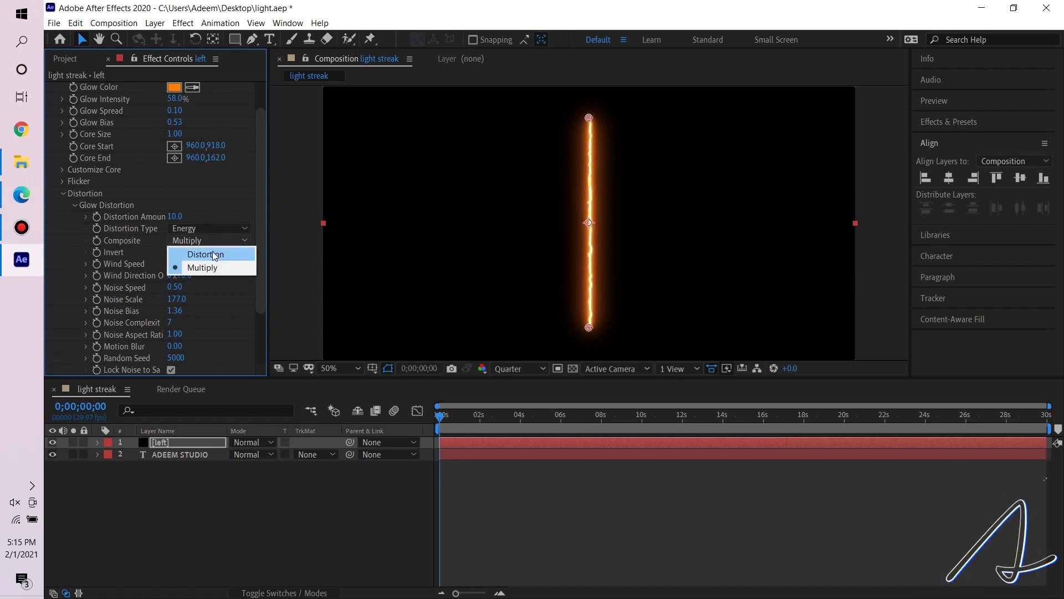
{"action": "left_click", "coordinate": [216, 253]}
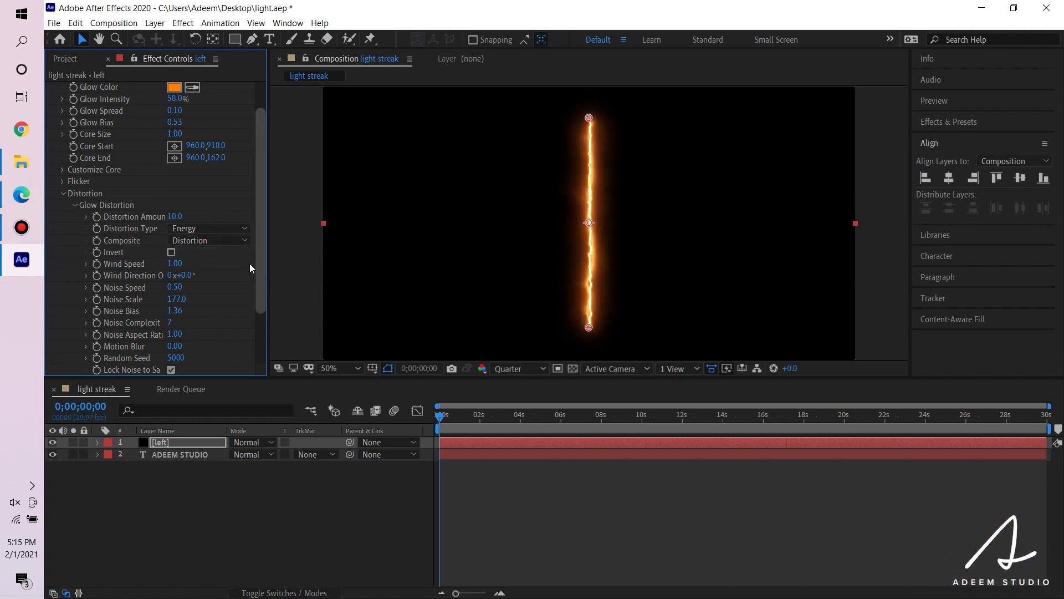
{"action": "left_click", "coordinate": [234, 229]}
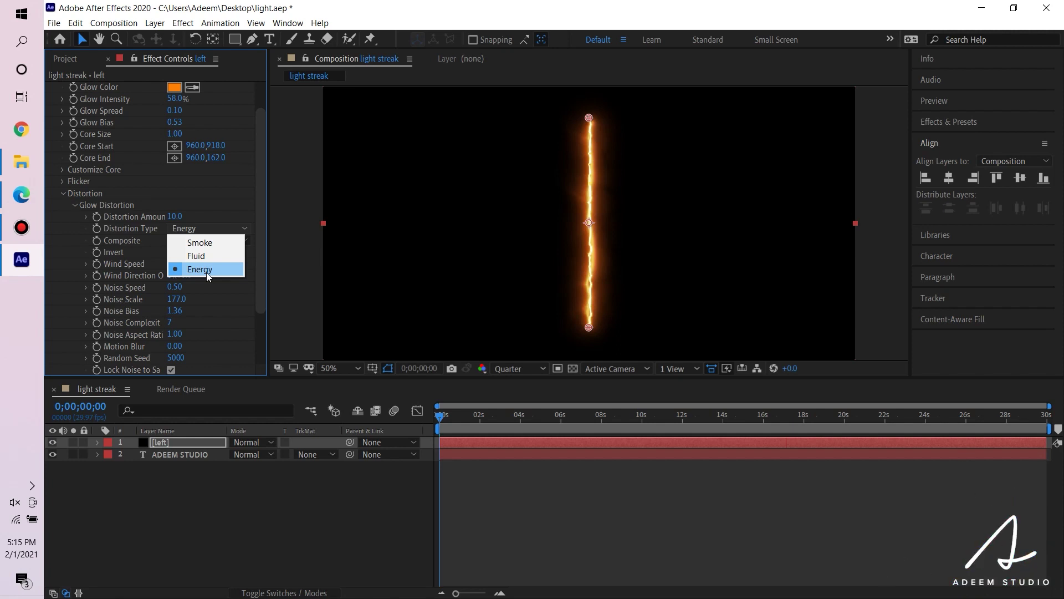
{"action": "left_click", "coordinate": [504, 244]}
{"action": "scroll", "coordinate": [468, 255], "scroll_direction": "down", "scroll_amount": 2}
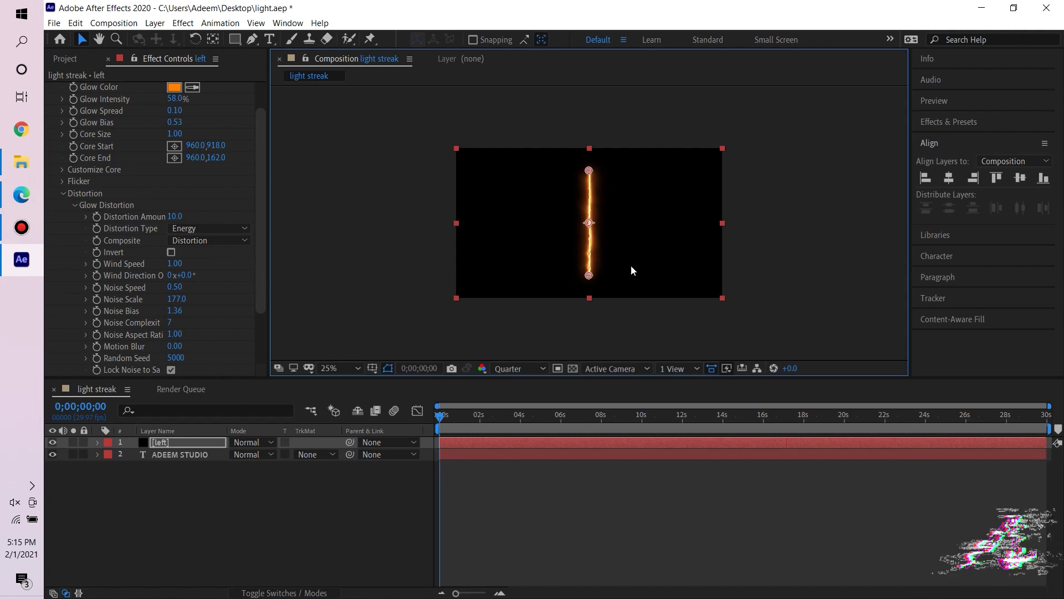
{"action": "scroll", "coordinate": [604, 251], "scroll_direction": "up", "scroll_amount": 2}
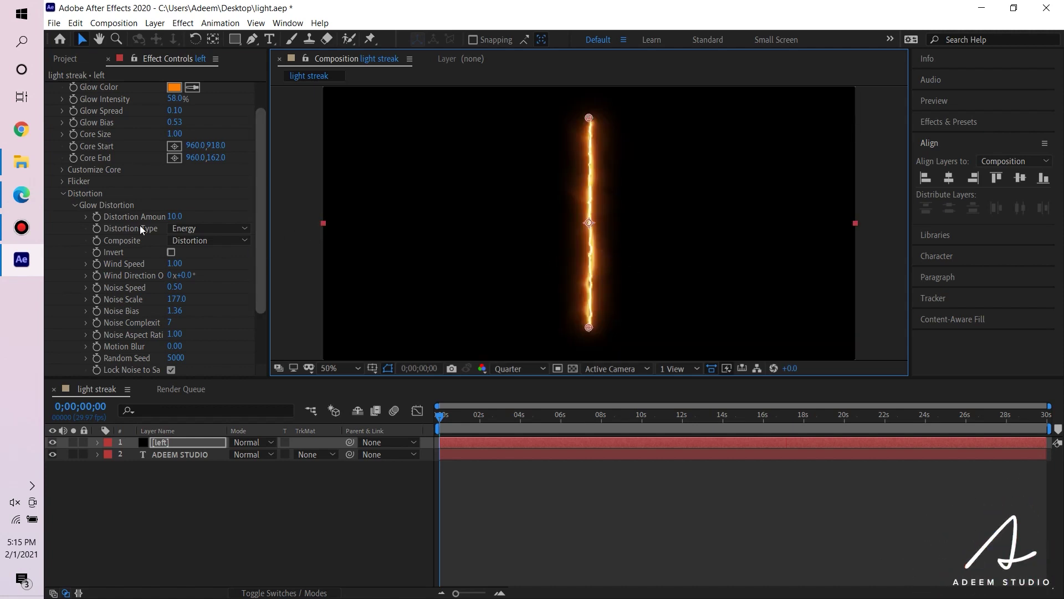
- Collapse the Distortion settings and expand the Saber effect's Customize Core settings
{"action": "left_click", "coordinate": [63, 193]}
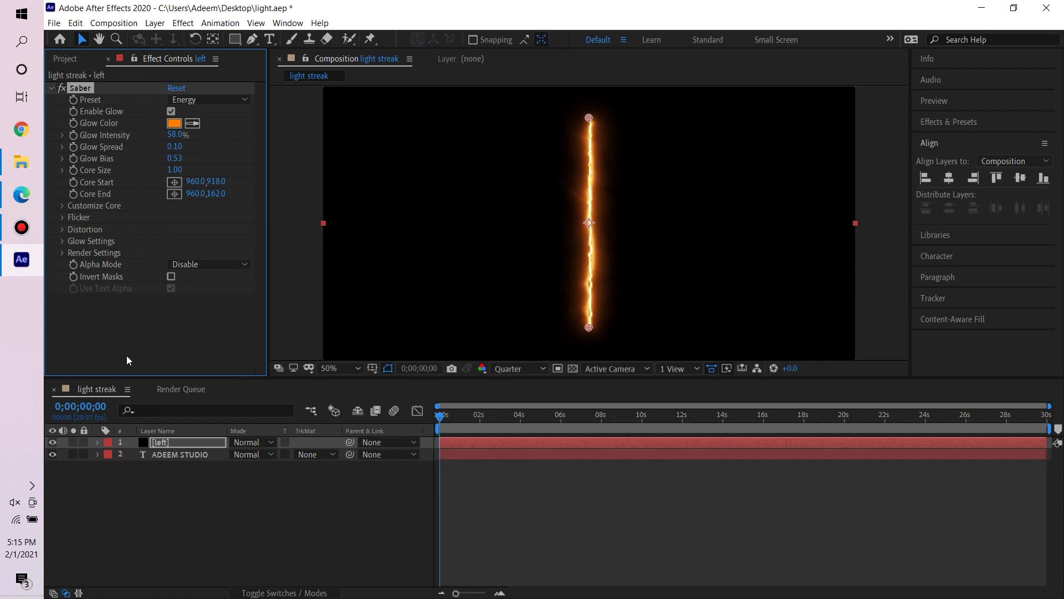
{"action": "left_click", "coordinate": [65, 205]}
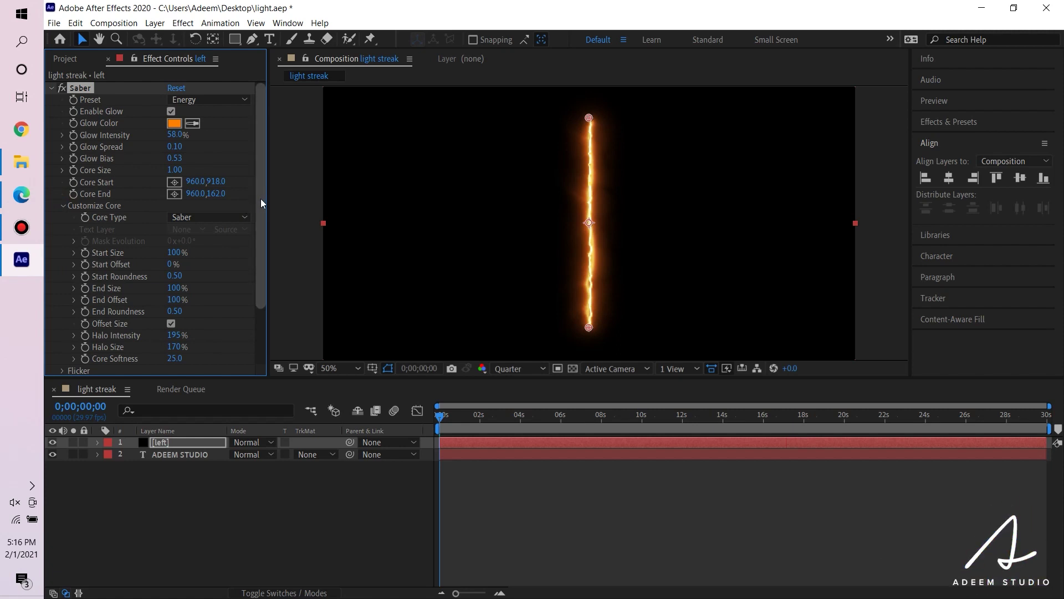
{"action": "left_click_drag", "start_coordinate": [261, 216], "coordinate": [262, 277]}
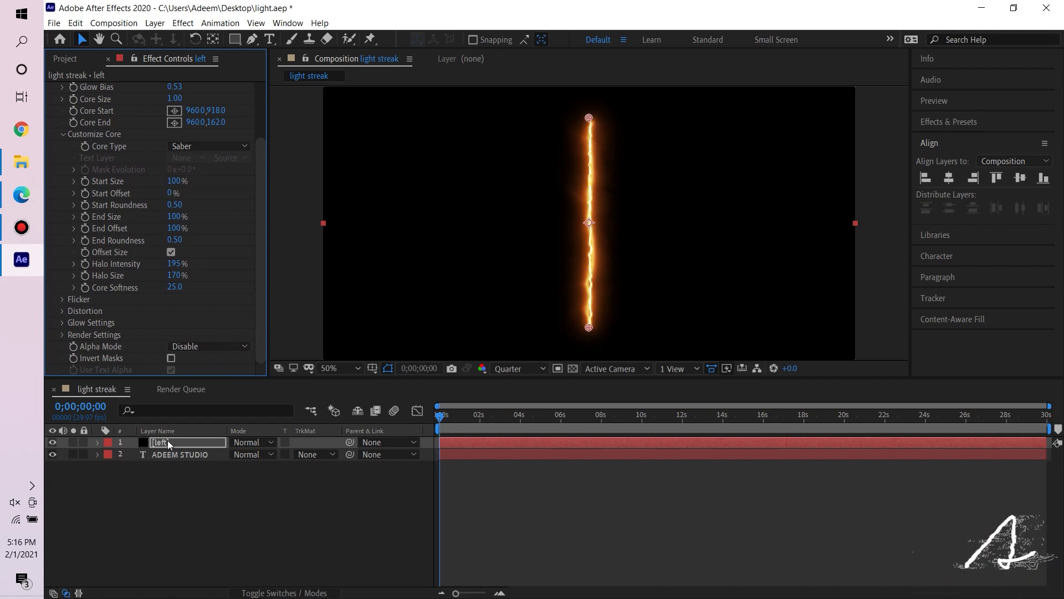
- With the Pen tool, draw an open mask on the "left" solid that rises vertically beside the beam and curves over to the left
{"action": "scroll", "coordinate": [481, 264], "scroll_direction": "down", "scroll_amount": 2}
{"action": "left_click", "coordinate": [327, 368]}
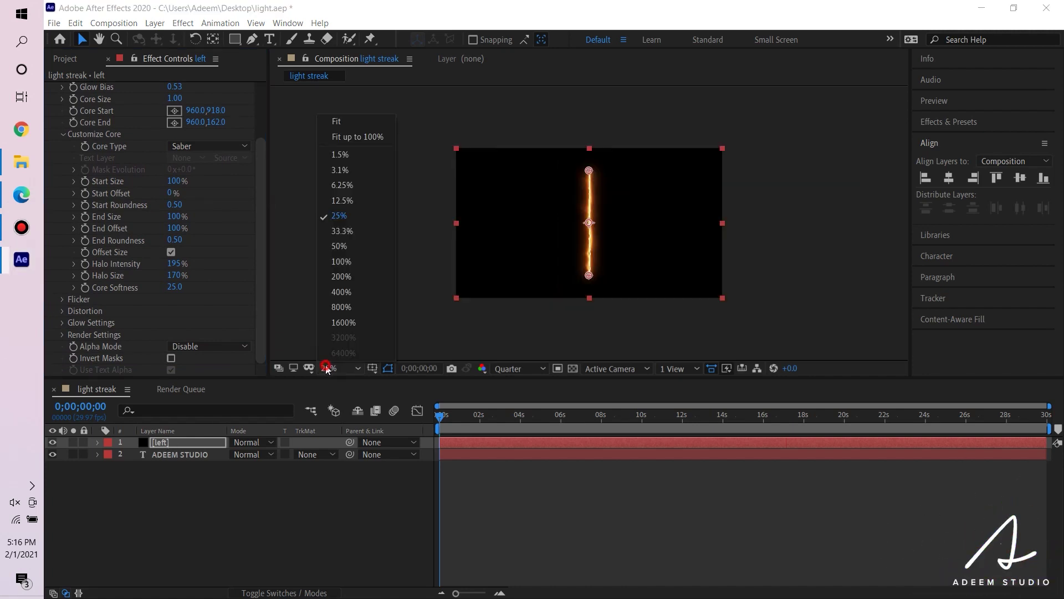
{"action": "left_click", "coordinate": [342, 230]}
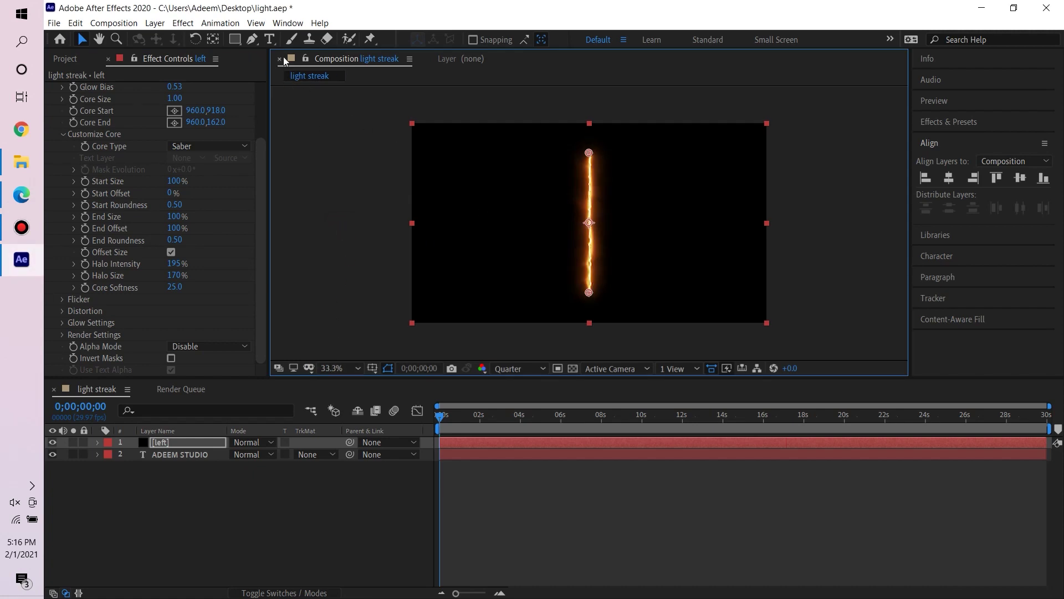
{"action": "left_click", "coordinate": [253, 40]}
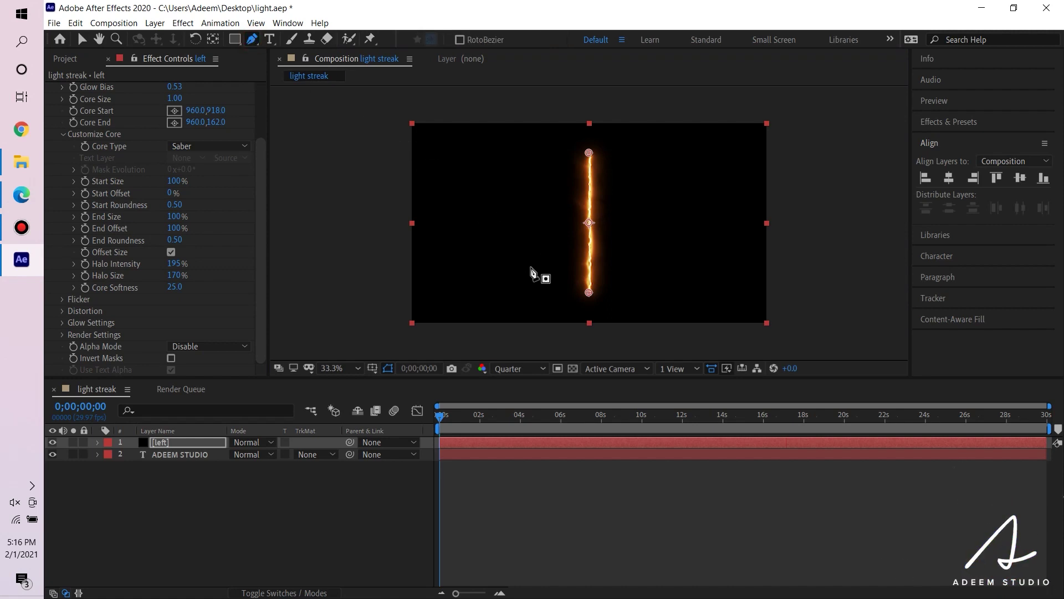
{"action": "left_click", "coordinate": [504, 284]}
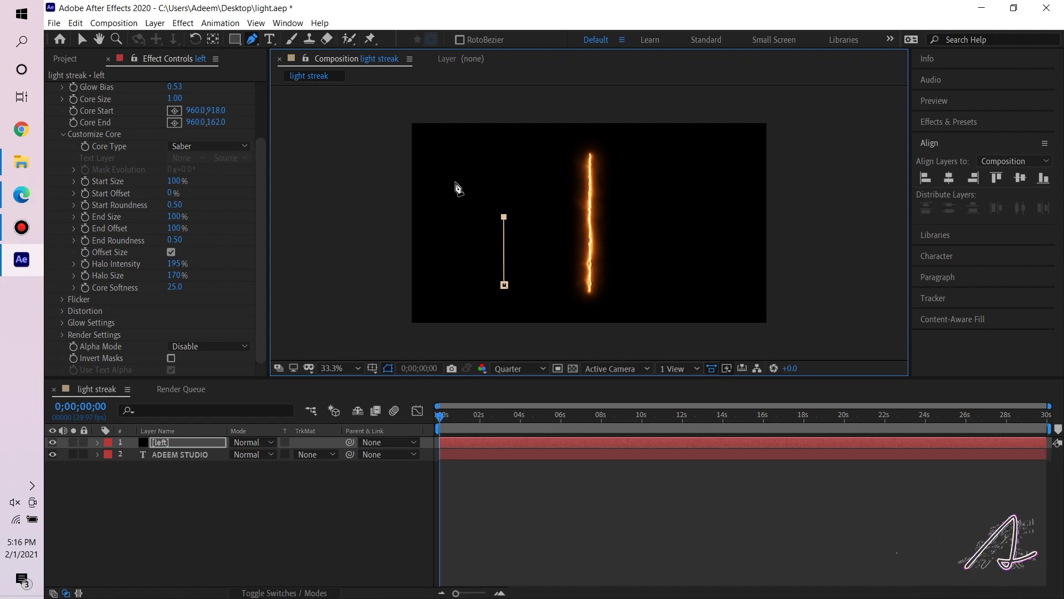
{"action": "left_click_drag", "start_coordinate": [447, 177], "coordinate": [397, 176]}
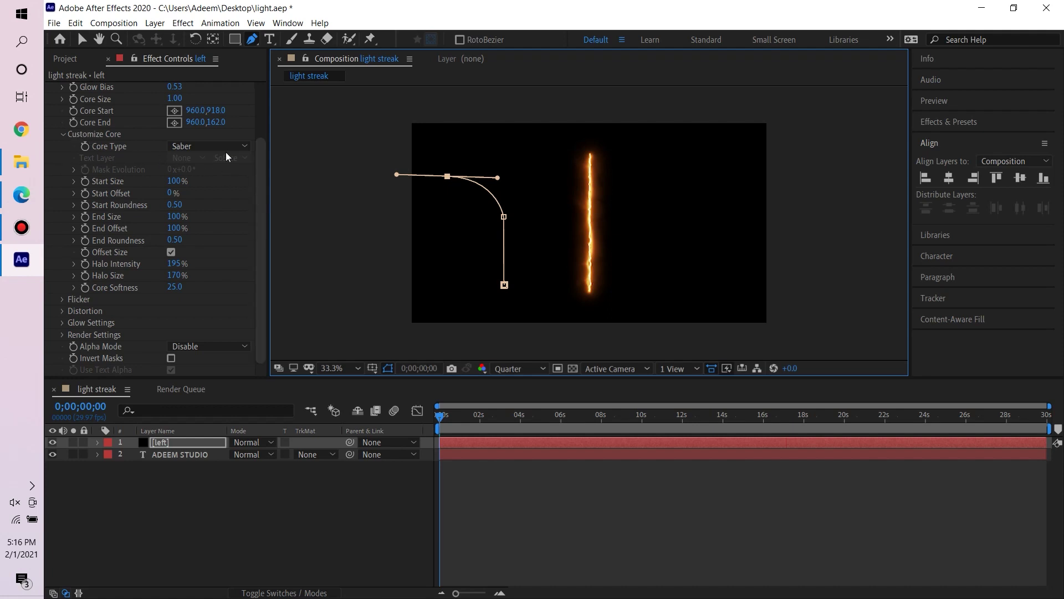
- Set the Saber Core Type to Layer Masks and preview the glowing path
{"action": "left_click", "coordinate": [203, 147]}
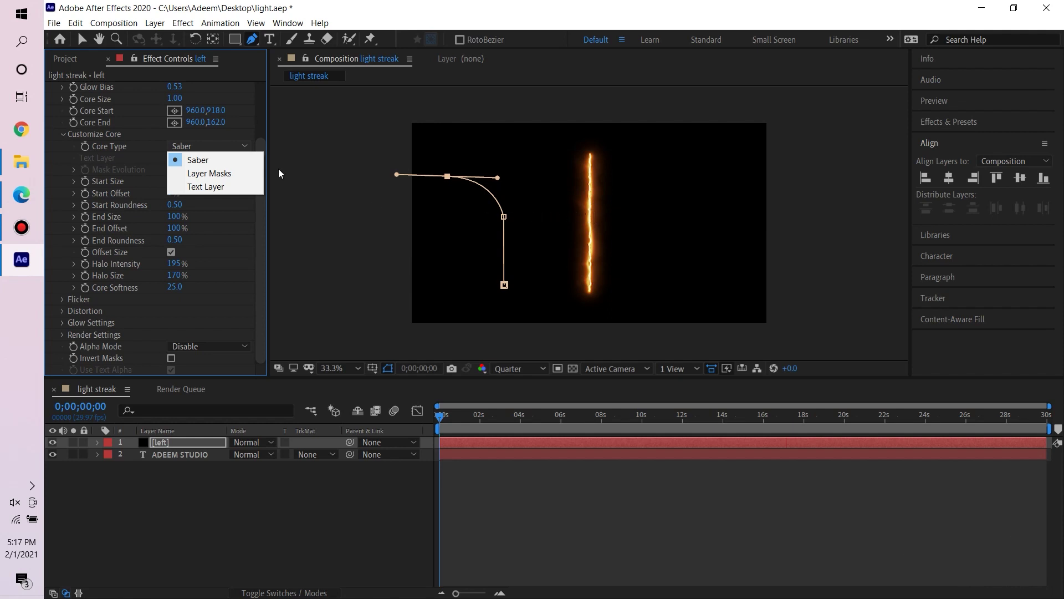
{"action": "left_click", "coordinate": [231, 174]}
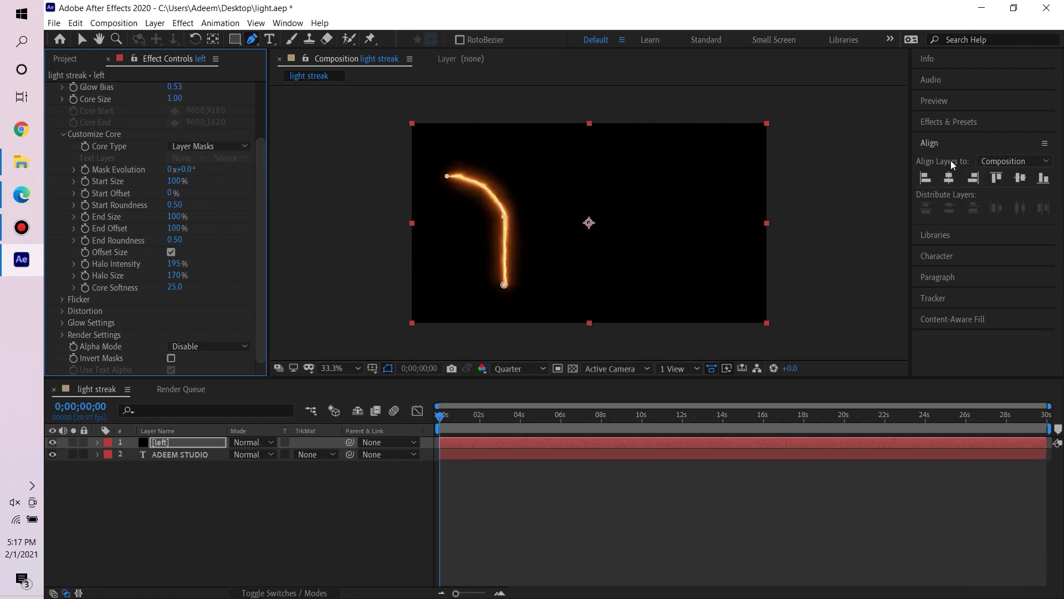
{"action": "left_click", "coordinate": [936, 100]}
{"action": "left_click", "coordinate": [982, 121]}
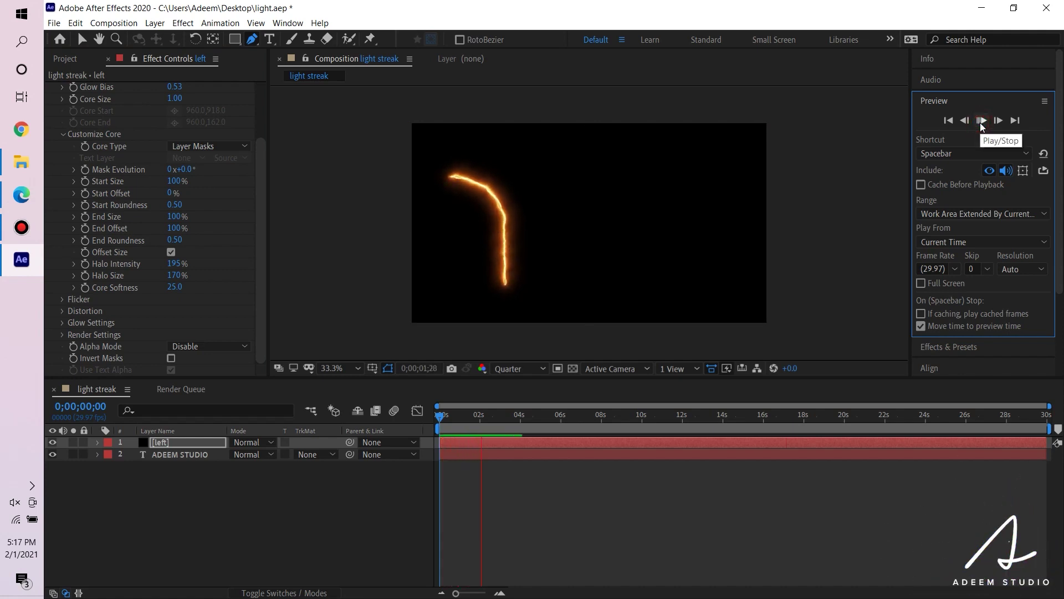
{"action": "left_click", "coordinate": [981, 121]}
- Animate the Saber End Offset on the "left" solid from 0% at 0;00;00;00 to 100% at 0;00;01;22
{"action": "left_click", "coordinate": [80, 38]}
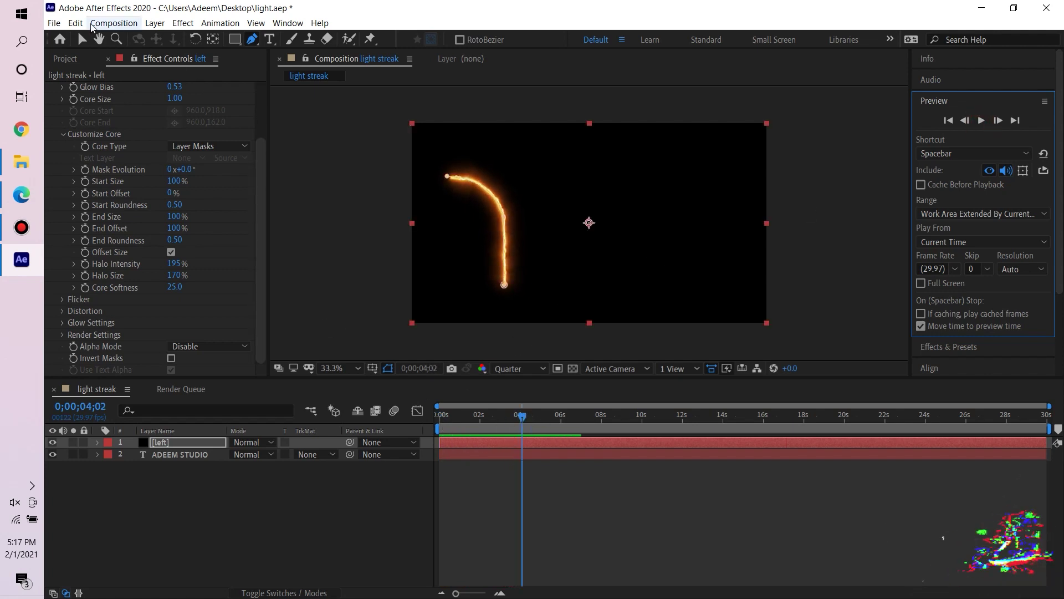
{"action": "left_click_drag", "start_coordinate": [523, 417], "coordinate": [422, 413]}
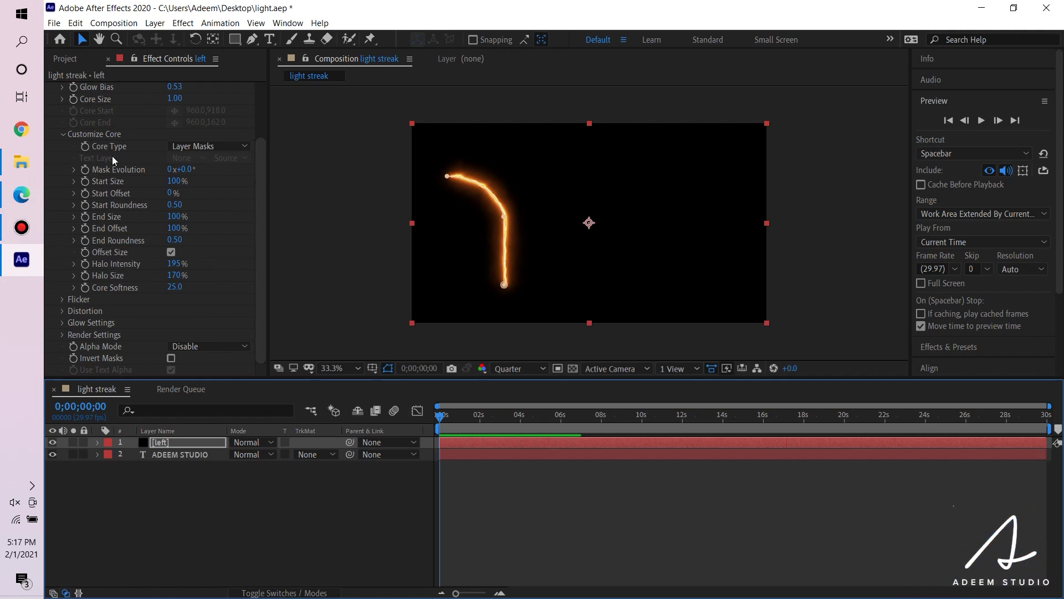
{"action": "left_click", "coordinate": [85, 229]}
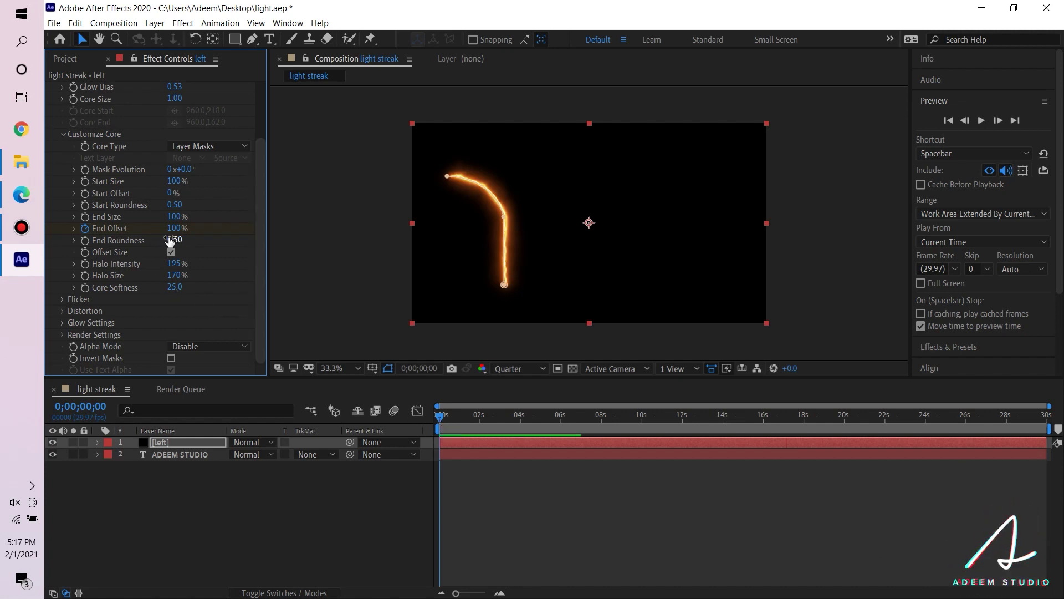
{"action": "left_click_drag", "start_coordinate": [173, 232], "coordinate": [92, 232]}
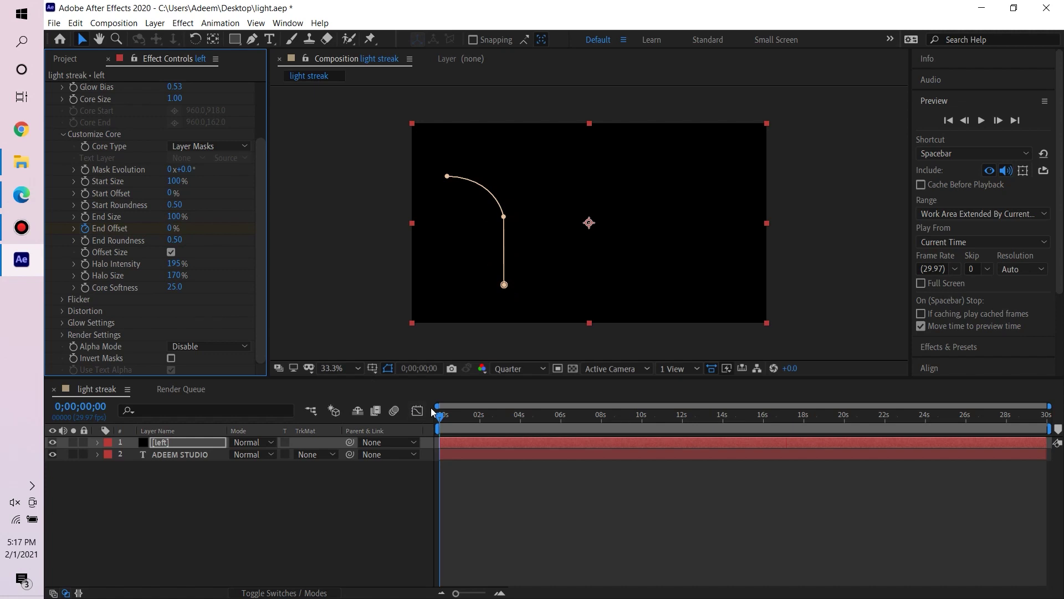
{"action": "left_click_drag", "start_coordinate": [440, 424], "coordinate": [473, 408]}
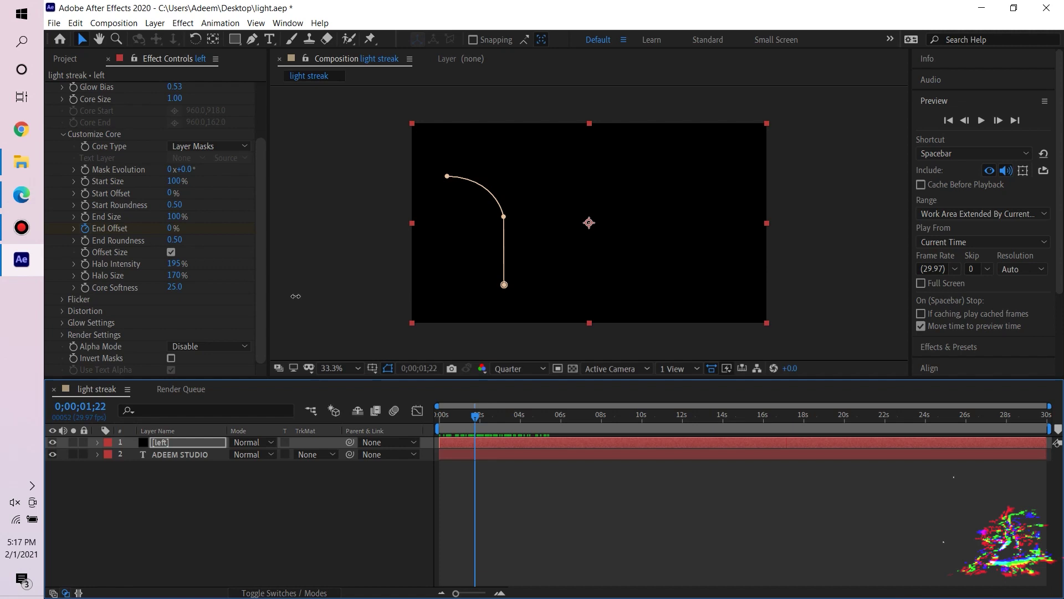
{"action": "left_click_drag", "start_coordinate": [171, 229], "coordinate": [308, 244]}
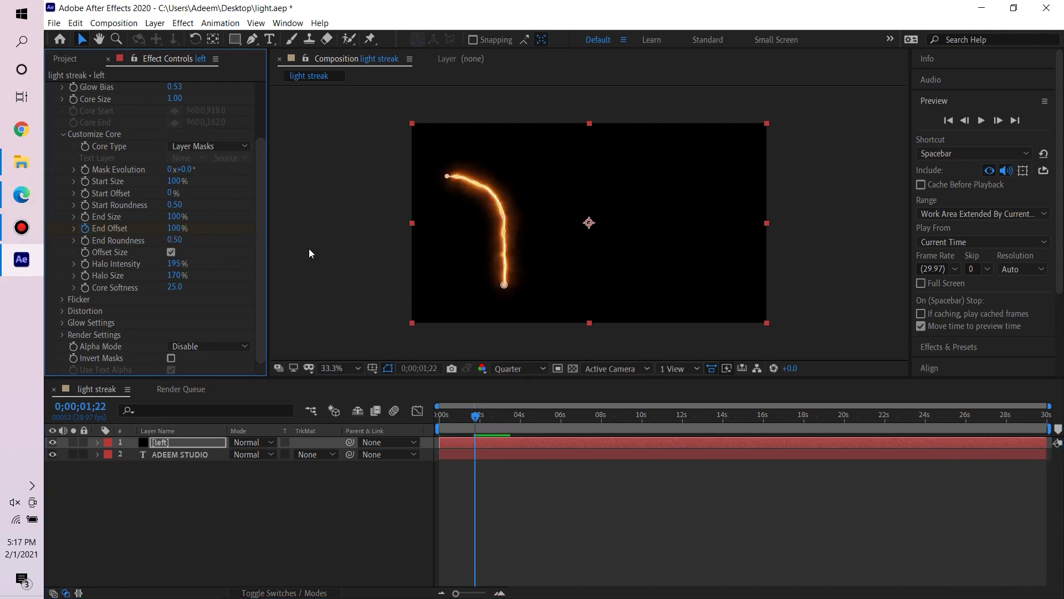
- Preview the streak's drawing-on animation from the first frame
{"action": "left_click_drag", "start_coordinate": [465, 417], "coordinate": [435, 416]}
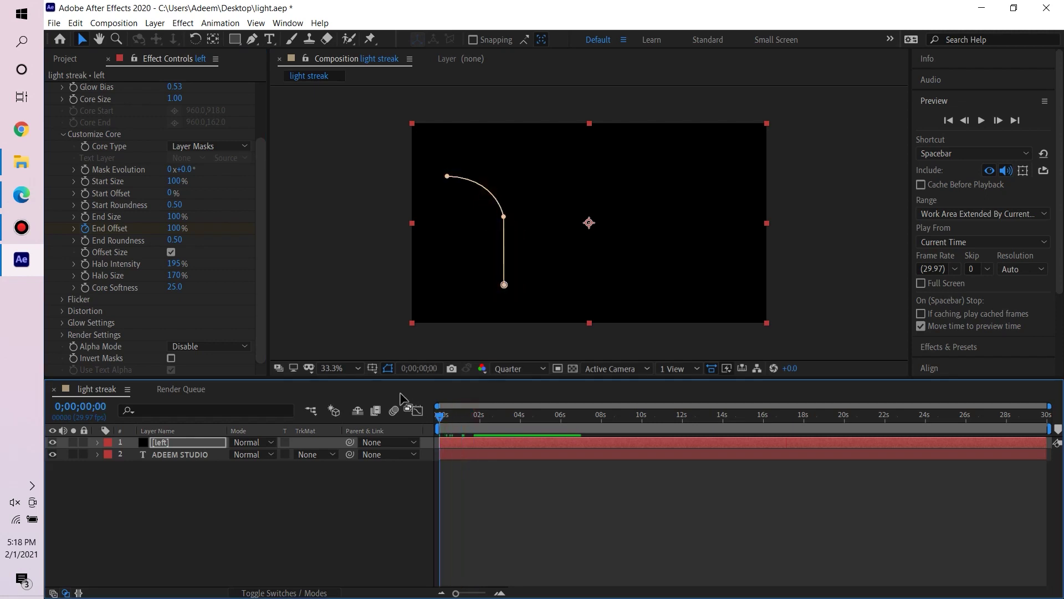
{"action": "left_click", "coordinate": [979, 121]}
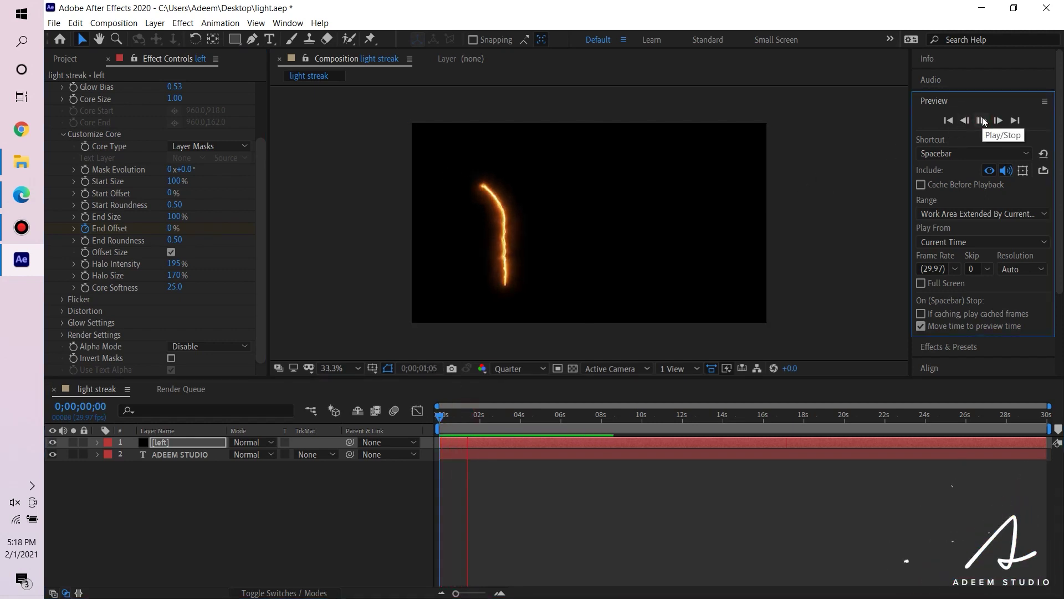
{"action": "left_click", "coordinate": [981, 120]}
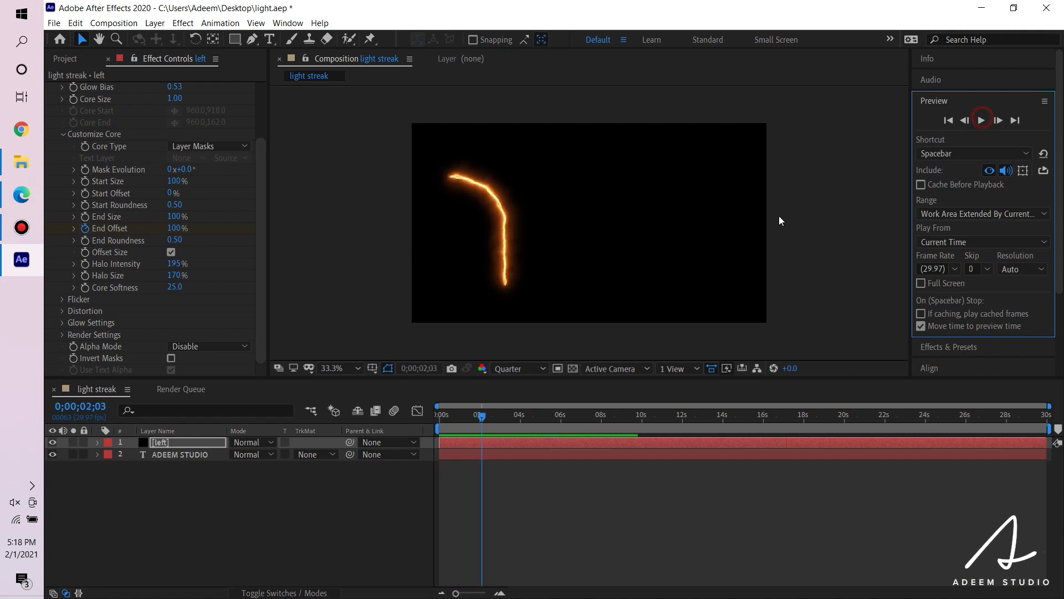
- Reveal the Saber effect's End Offset keyframes for the "left" layer in the timeline
{"action": "left_click", "coordinate": [97, 443]}
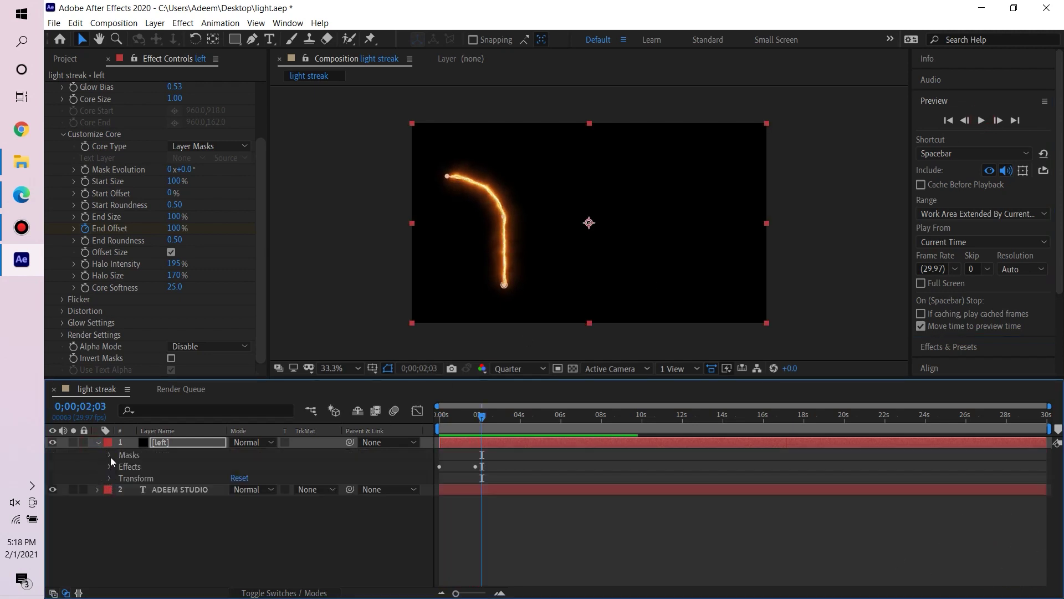
{"action": "left_click", "coordinate": [108, 465]}
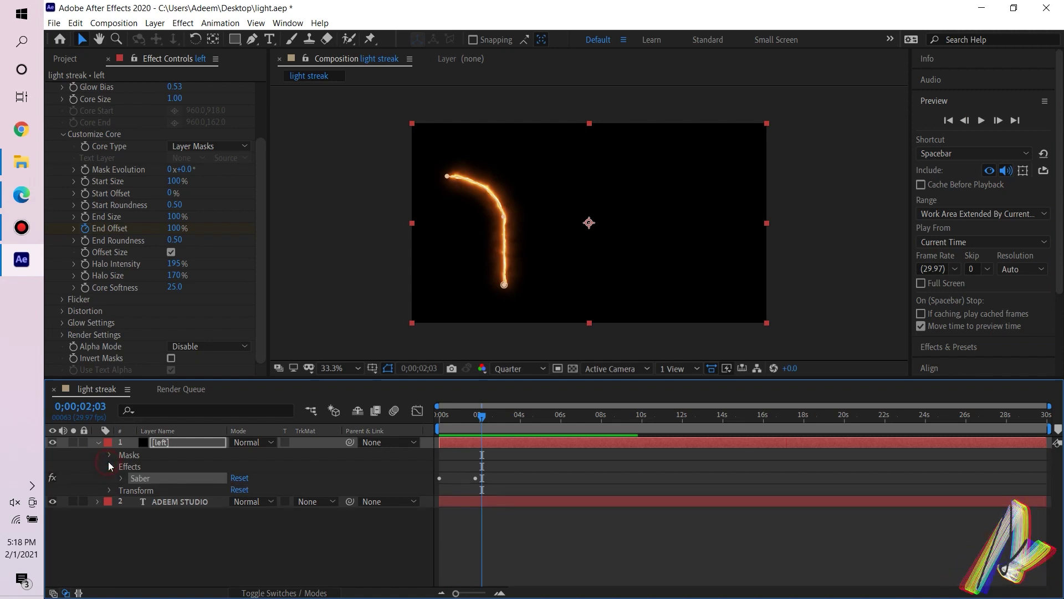
{"action": "left_click", "coordinate": [121, 478]}
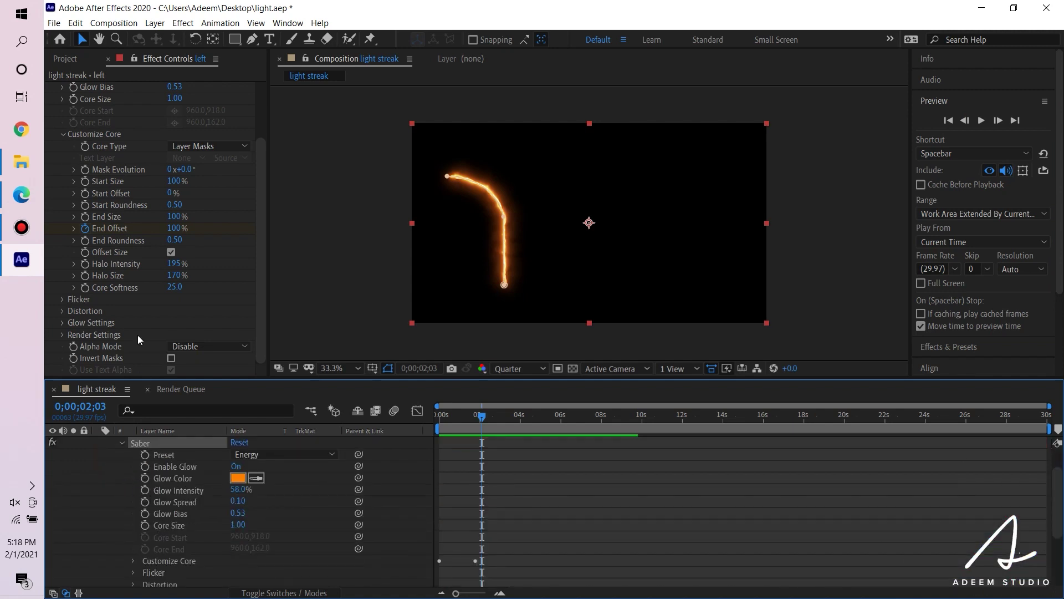
{"action": "scroll", "coordinate": [194, 527], "scroll_direction": "down", "scroll_amount": 3}
{"action": "left_click", "coordinate": [134, 525]}
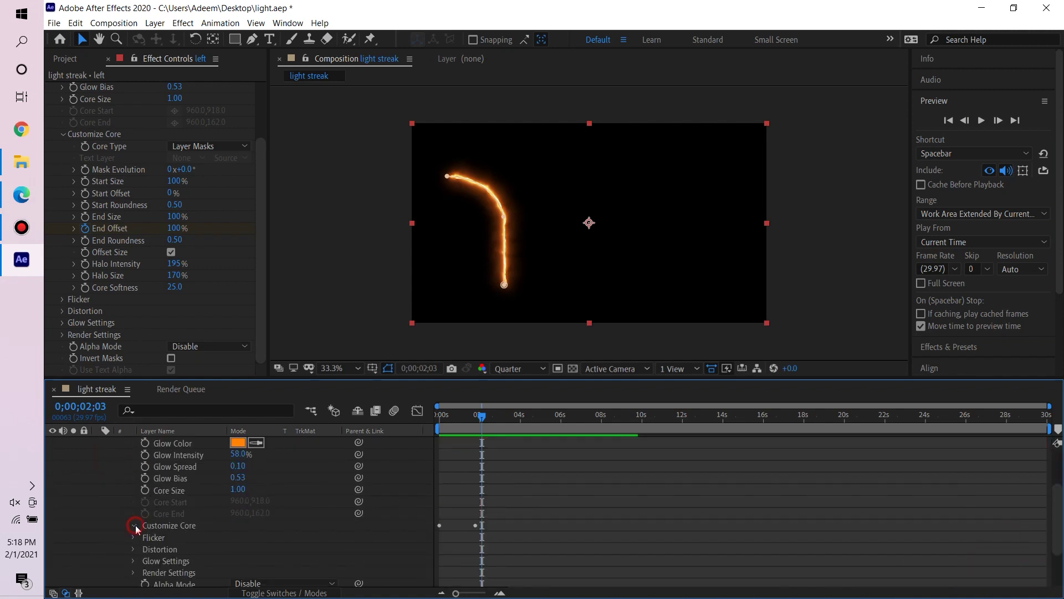
{"action": "scroll", "coordinate": [198, 517], "scroll_direction": "down", "scroll_amount": 5}
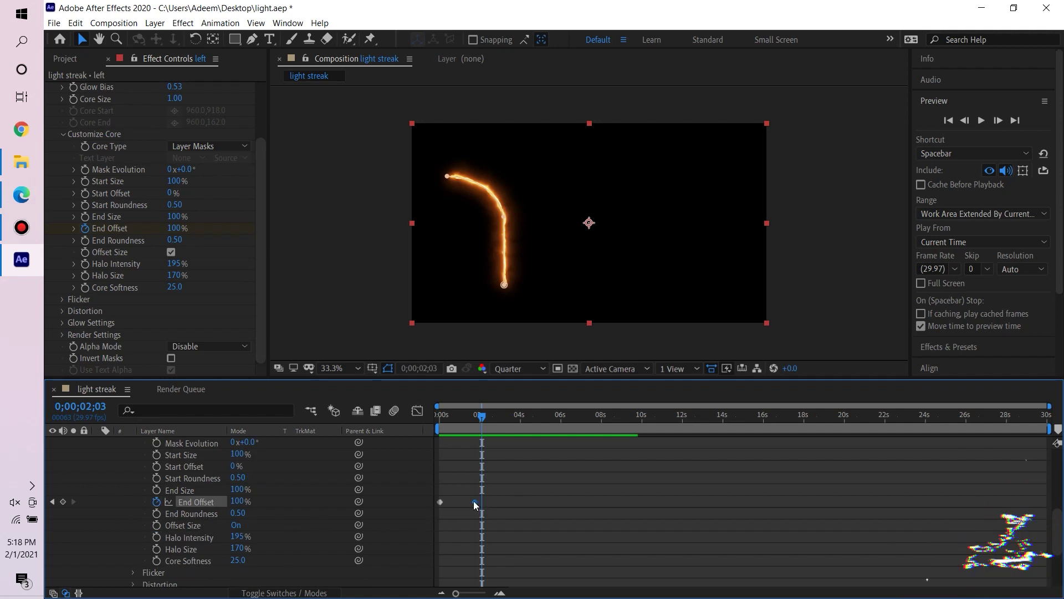
- Move the 100% End Offset keyframe earlier in the timeline, to about 0;00;01;18
{"action": "scroll", "coordinate": [462, 505], "scroll_direction": "up", "scroll_amount": 6}
{"action": "scroll", "coordinate": [587, 510], "scroll_direction": "up", "scroll_amount": 8}
{"action": "scroll", "coordinate": [610, 505], "scroll_direction": "down", "scroll_amount": 4}
{"action": "scroll", "coordinate": [618, 504], "scroll_direction": "down", "scroll_amount": 7}
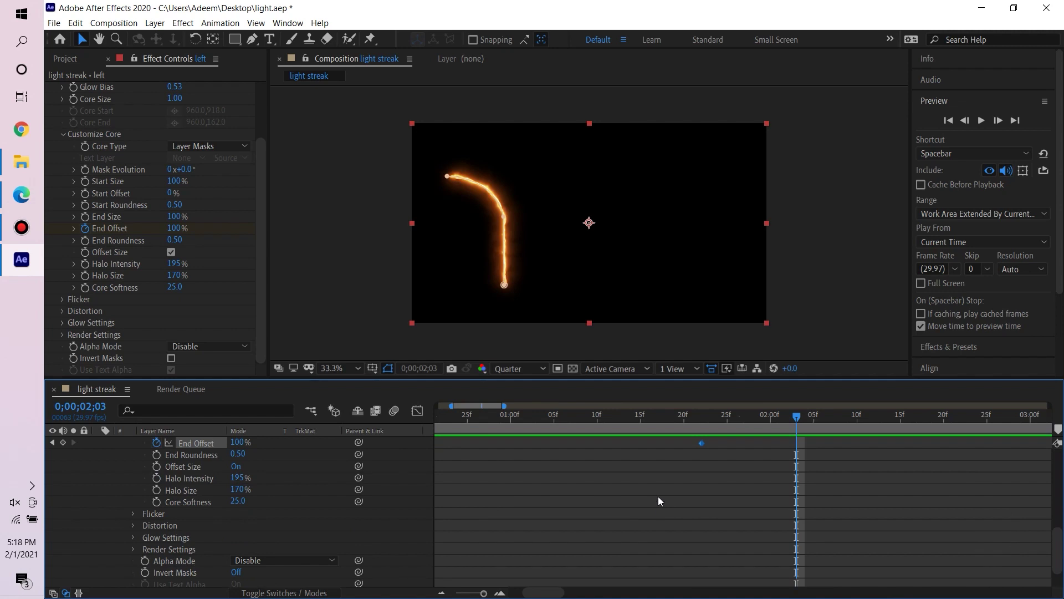
{"action": "scroll", "coordinate": [681, 492], "scroll_direction": "up", "scroll_amount": 1}
{"action": "left_click_drag", "start_coordinate": [699, 477], "coordinate": [667, 478]}
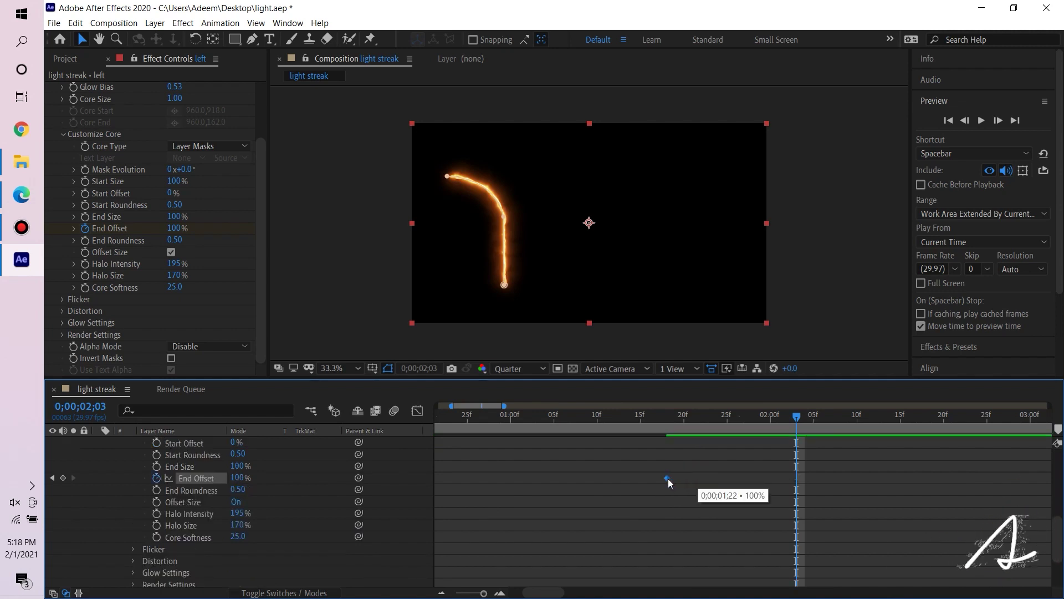
{"action": "scroll", "coordinate": [626, 505], "scroll_direction": "down", "scroll_amount": 2, "text": "alt"}
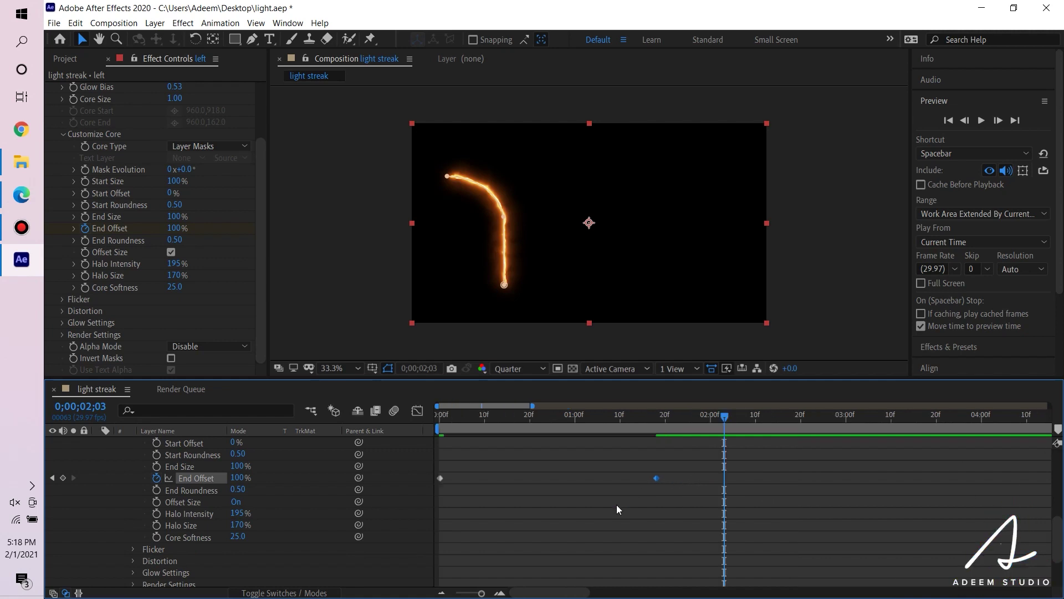
- Play the "left" streak animation from the first frame to check the retimed End Offset speed
{"action": "scroll", "coordinate": [626, 521], "scroll_direction": "down", "scroll_amount": 2, "text": "alt"}
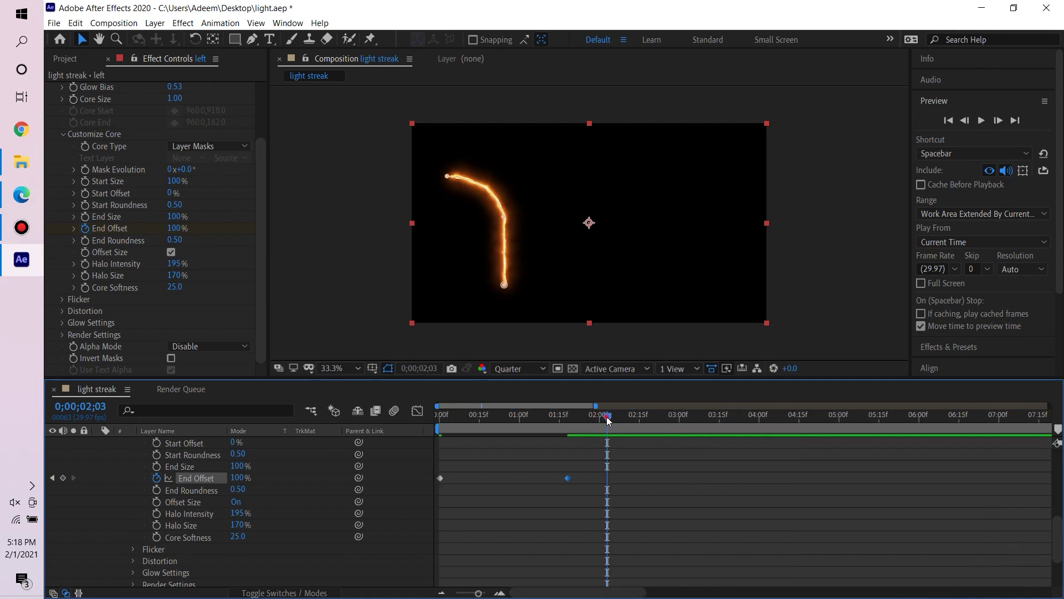
{"action": "left_click_drag", "start_coordinate": [609, 422], "coordinate": [440, 421]}
{"action": "left_click", "coordinate": [981, 125]}
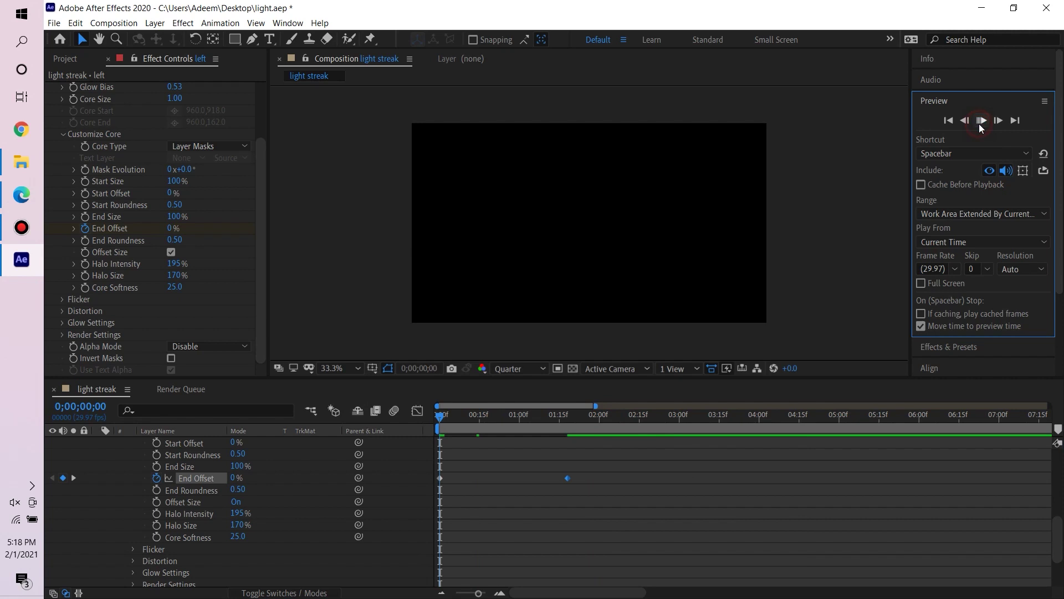
{"action": "left_click", "coordinate": [981, 120]}
- Move the 100% End Offset keyframe earlier to about 0;00;01;10 and preview the streak from the first frame
{"action": "left_click_drag", "start_coordinate": [568, 478], "coordinate": [548, 477]}
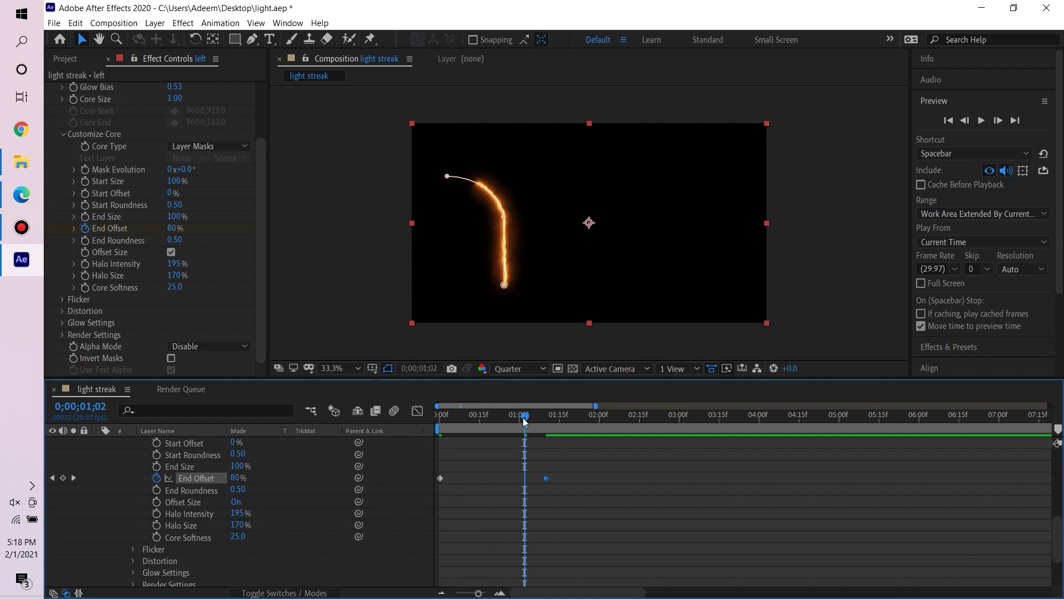
{"action": "left_click_drag", "start_coordinate": [524, 420], "coordinate": [405, 411]}
{"action": "left_click", "coordinate": [980, 122]}
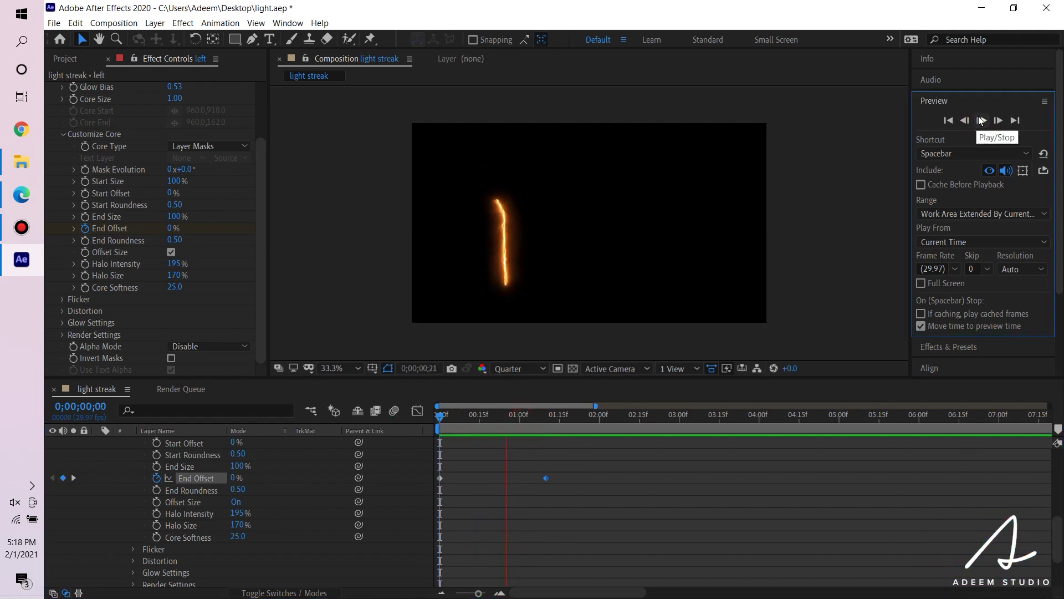
{"action": "left_click", "coordinate": [981, 121]}
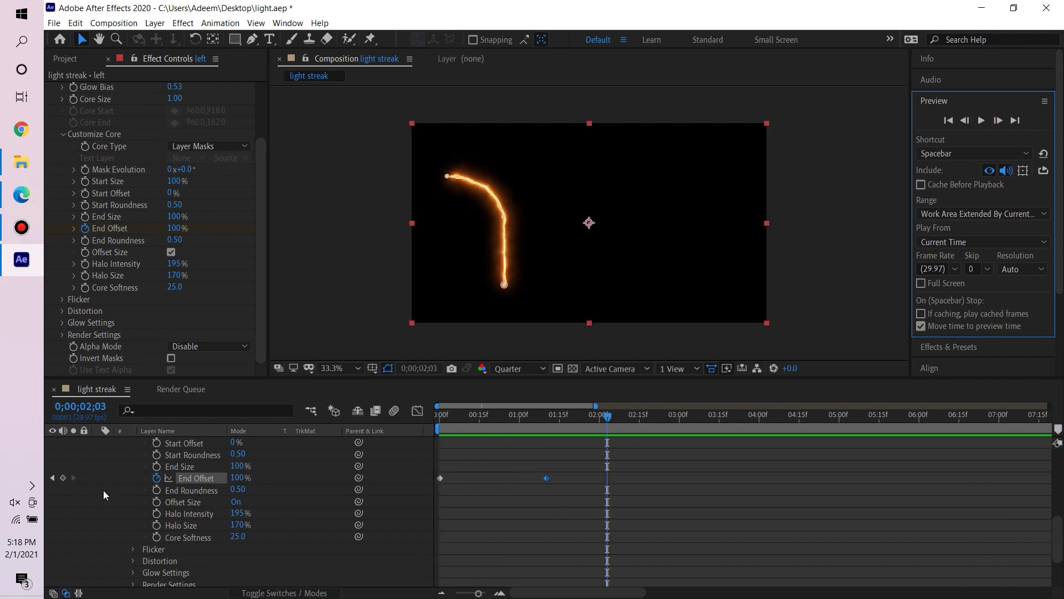
- Animate the Saber Start Offset on the "left" layer from 0% at 0;00;00;23 to 100% at 0;00;01;10
{"action": "scroll", "coordinate": [103, 490], "scroll_direction": "up", "scroll_amount": 10}
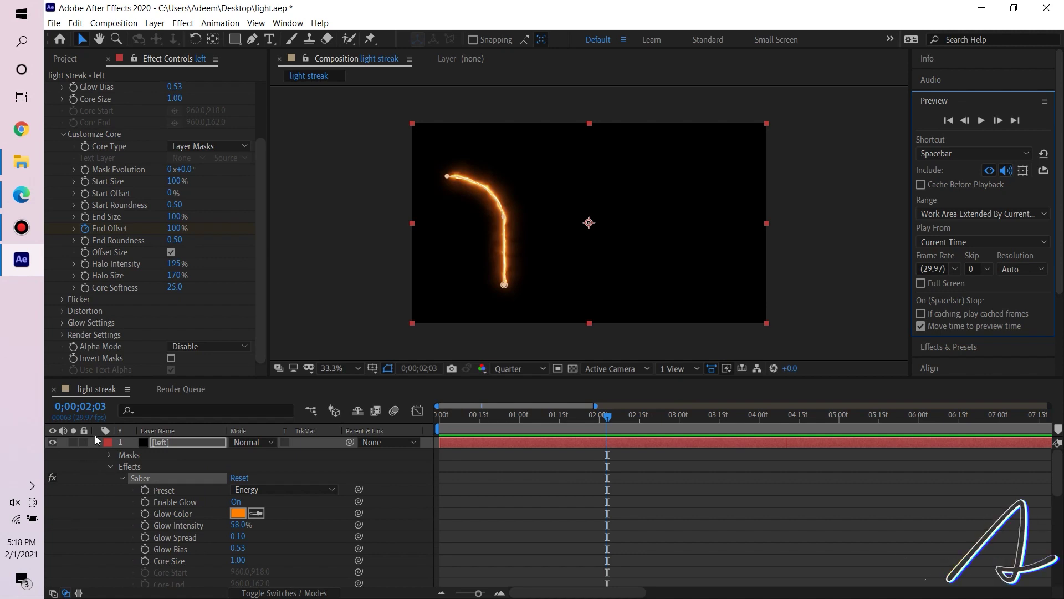
{"action": "scroll", "coordinate": [540, 513], "scroll_direction": "down", "scroll_amount": 6}
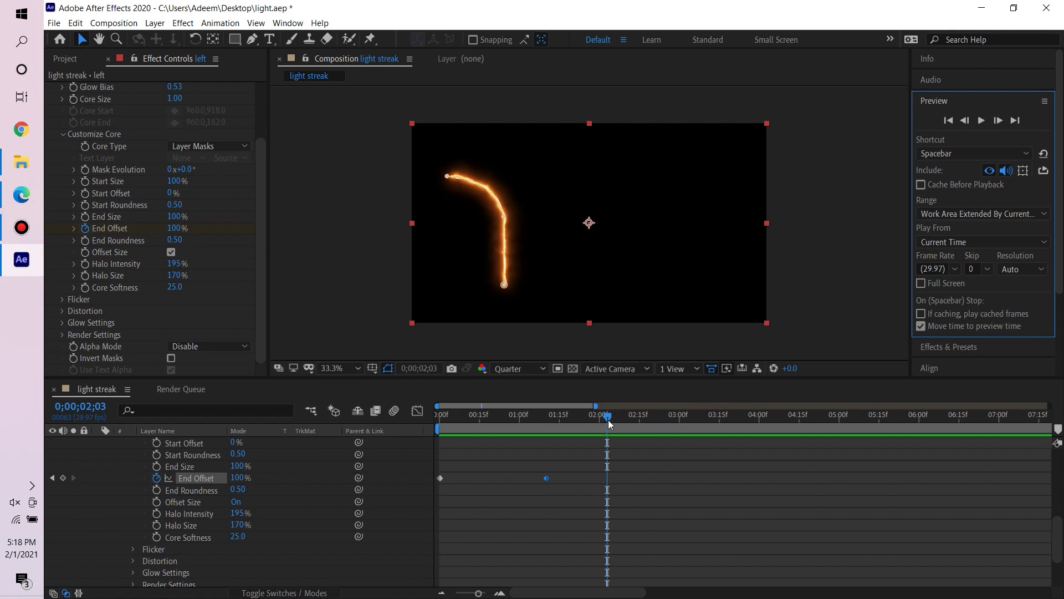
{"action": "mouse_move", "coordinate": [608, 418]}
{"action": "left_mouse_down"}
{"action": "mouse_move", "coordinate": [418, 414]}
{"action": "mouse_move", "coordinate": [584, 417]}
{"action": "mouse_move", "coordinate": [480, 418]}
{"action": "mouse_move", "coordinate": [501, 420]}
{"action": "left_mouse_up"}
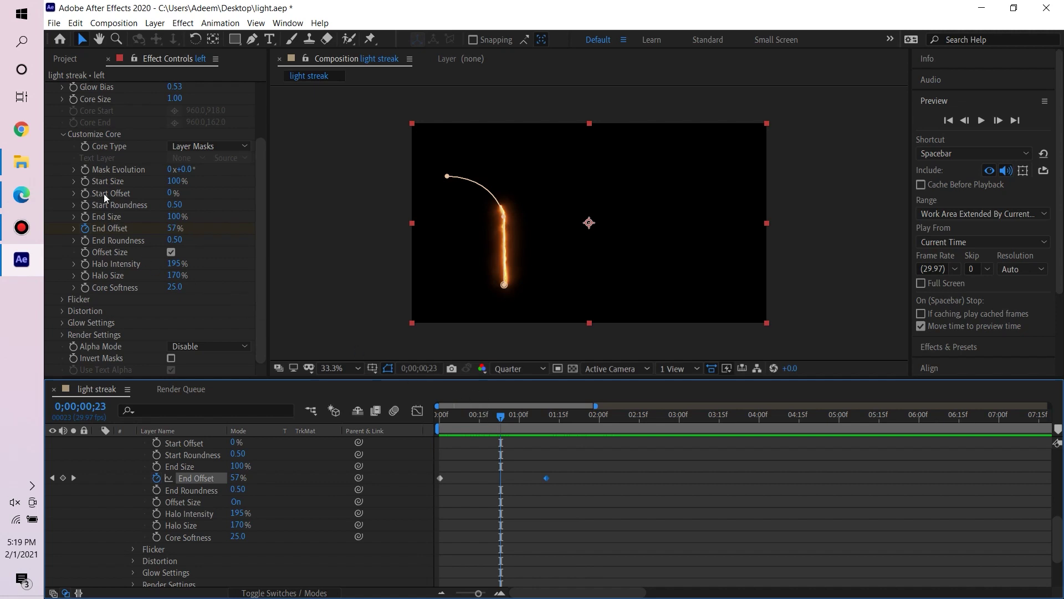
{"action": "left_click", "coordinate": [86, 193]}
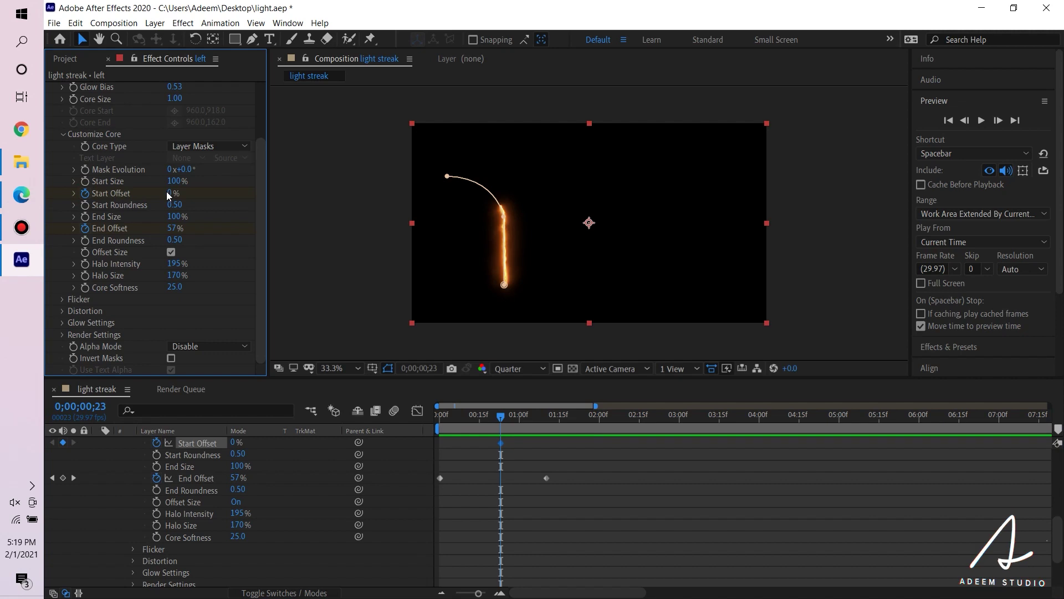
{"action": "left_click_drag", "start_coordinate": [508, 420], "coordinate": [547, 415]}
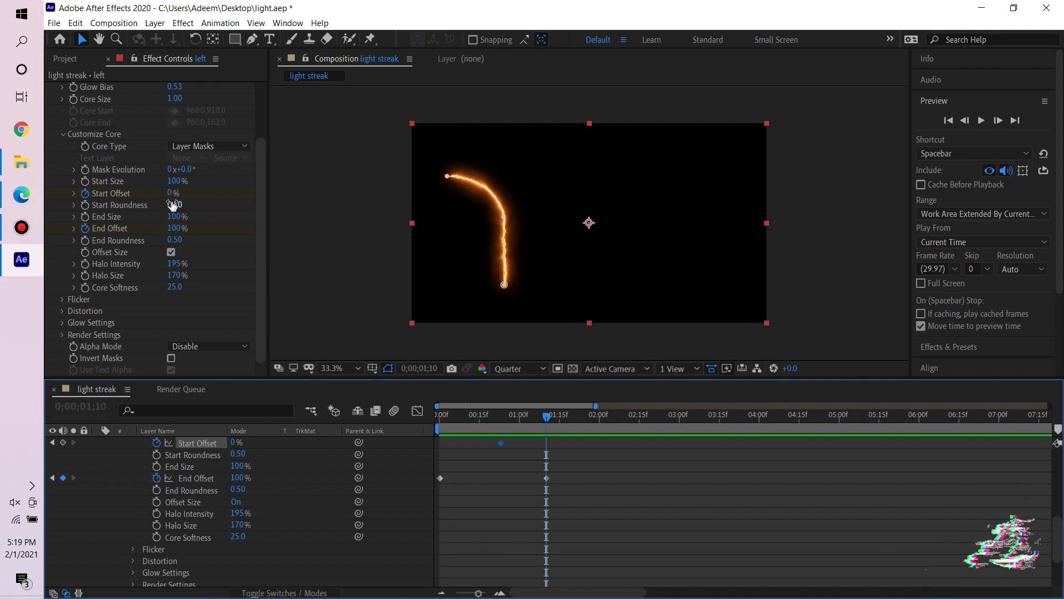
{"action": "left_click_drag", "start_coordinate": [171, 194], "coordinate": [267, 204]}
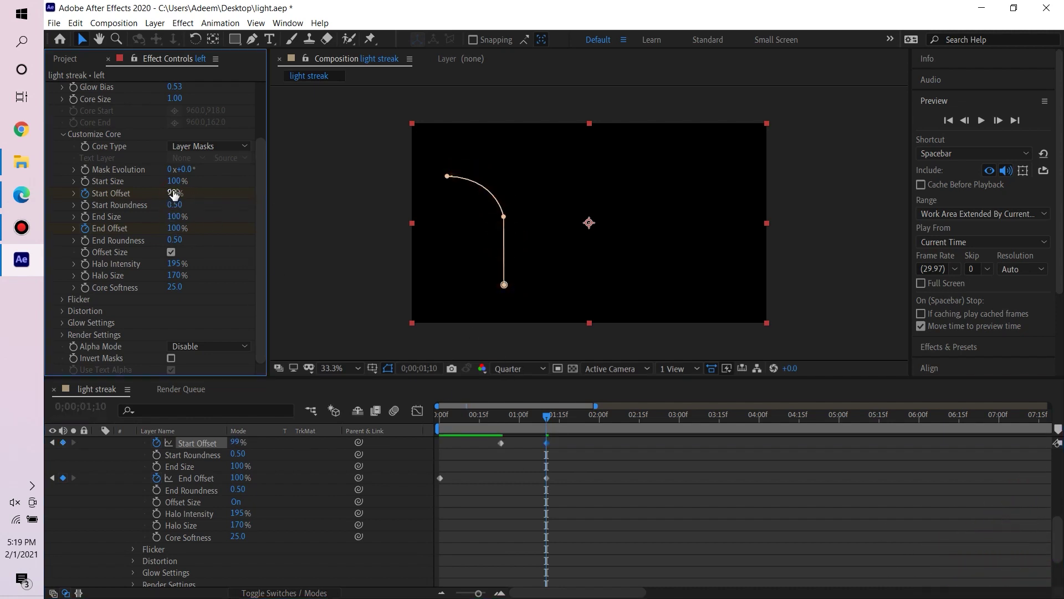
- Preview the streak drawing on and erasing itself from the first frame
{"action": "left_click_drag", "start_coordinate": [547, 422], "coordinate": [393, 418]}
{"action": "left_click", "coordinate": [981, 120]}
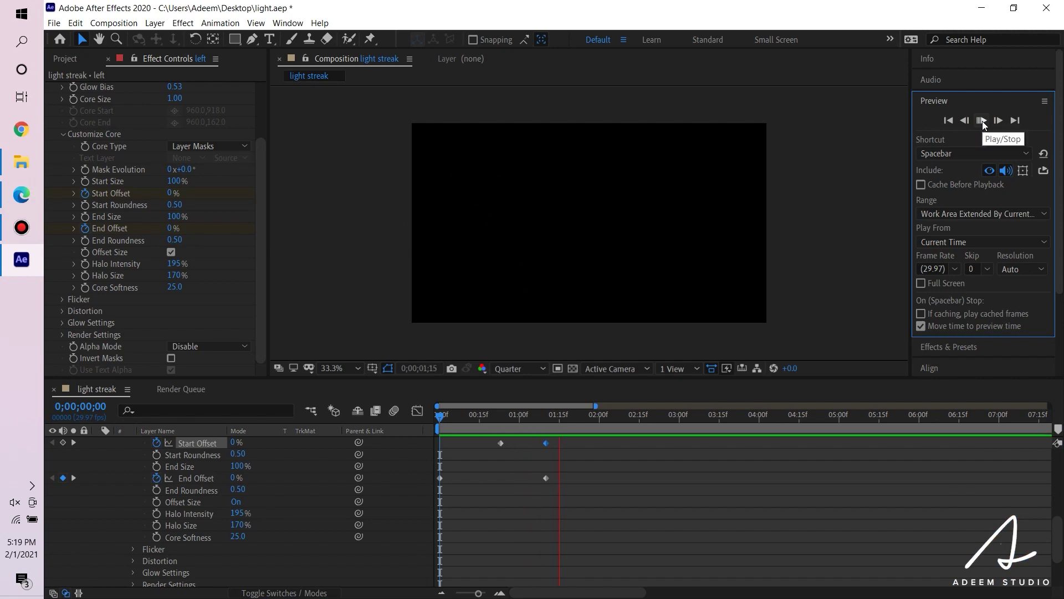
{"action": "left_click", "coordinate": [982, 120]}
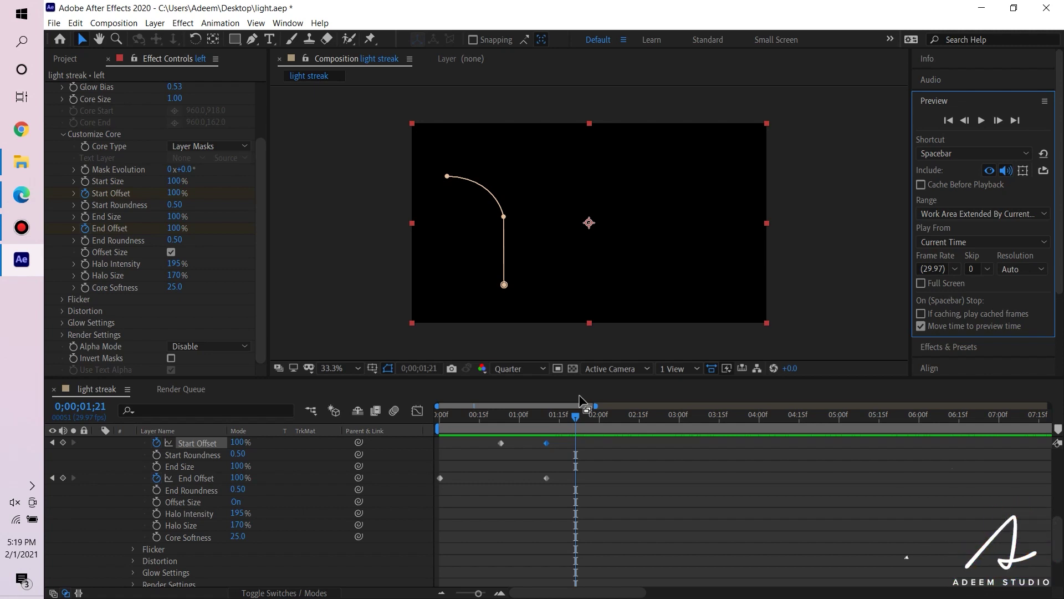
- Apply Easy Ease to all Start Offset and End Offset keyframes of the "left" layer's Saber effect
{"action": "left_click_drag", "start_coordinate": [607, 508], "coordinate": [435, 432]}
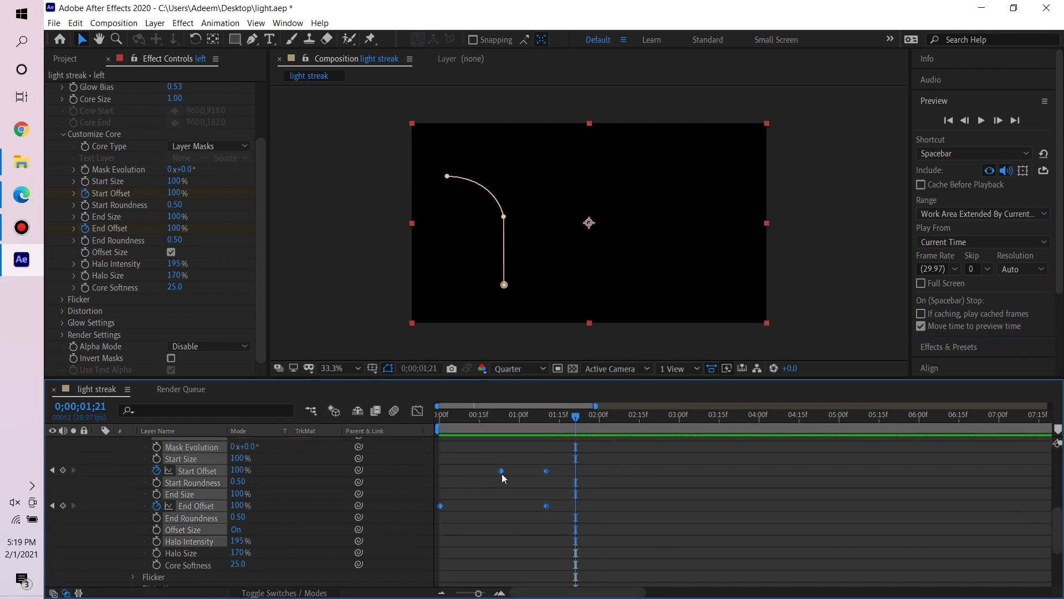
{"action": "right_click", "coordinate": [502, 474]}
{"action": "mouse_move", "coordinate": [525, 467]}
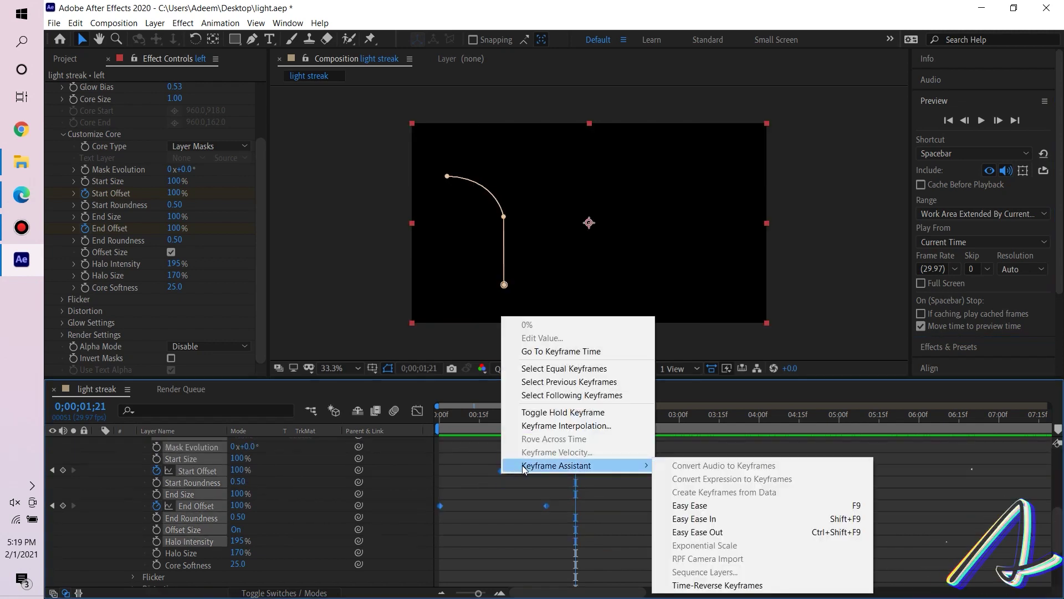
{"action": "left_click", "coordinate": [690, 506]}
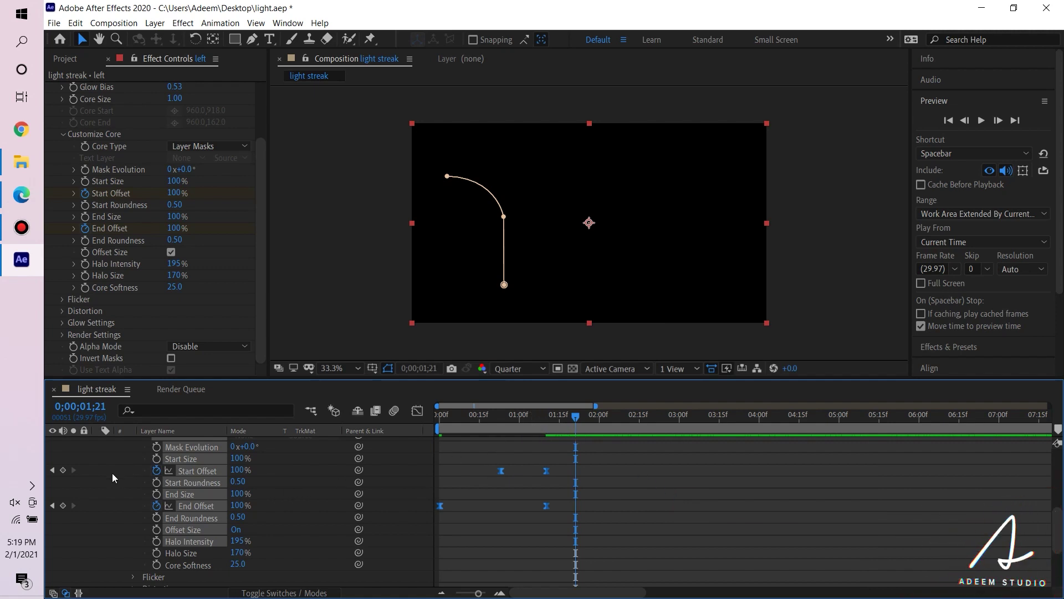
- Collapse the "left" layer's properties in the timeline and save the project
{"action": "scroll", "coordinate": [110, 473], "scroll_direction": "up", "scroll_amount": 5}
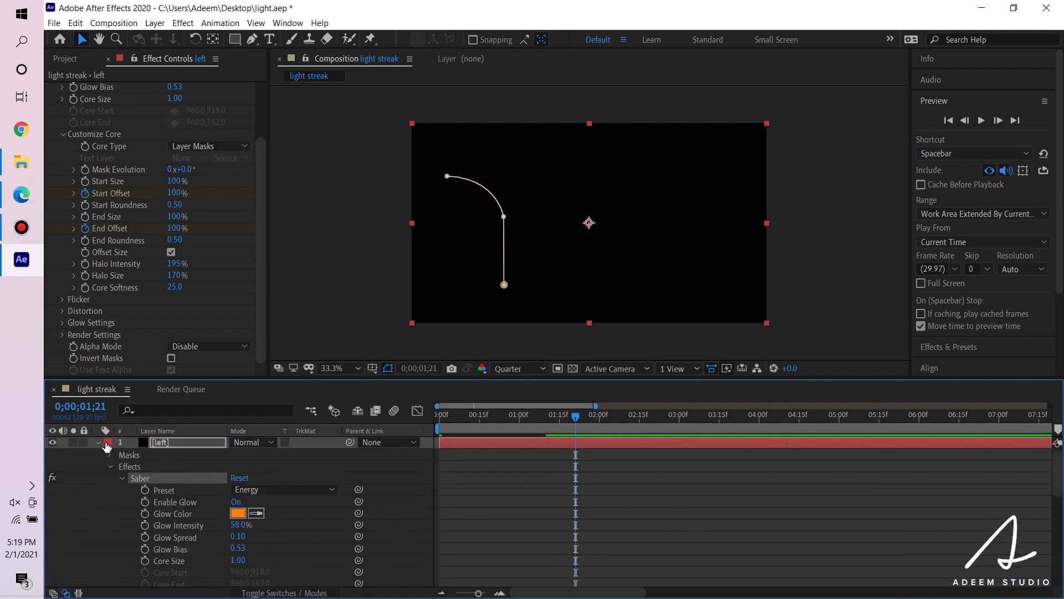
{"action": "left_click", "coordinate": [99, 442]}
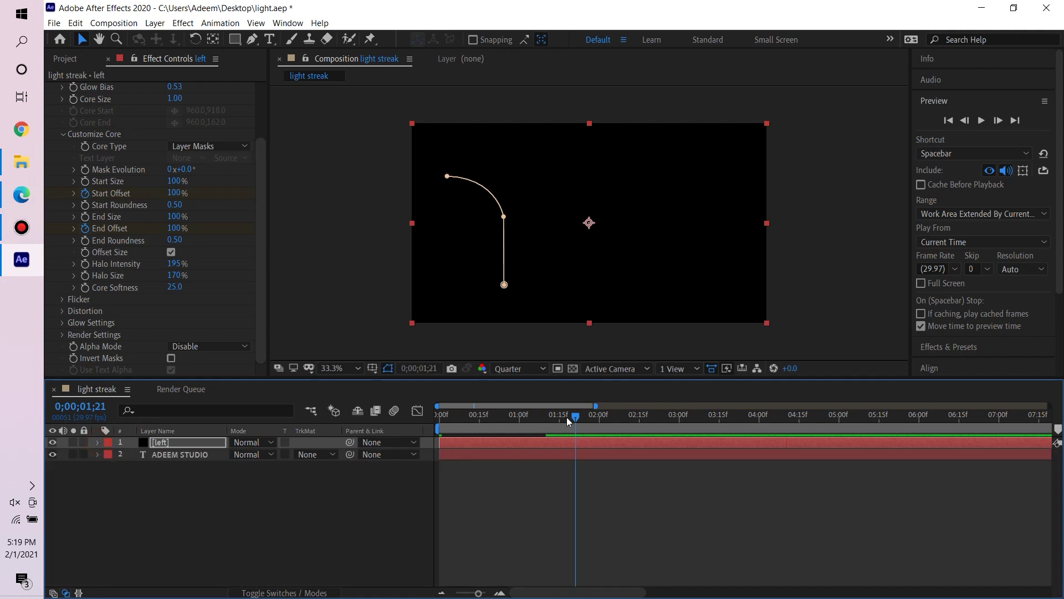
{"action": "left_click_drag", "start_coordinate": [576, 416], "coordinate": [387, 416]}
{"action": "key", "text": "ctrl+s"}
- Preview the eased streak animation and return the playhead to the first frame
{"action": "left_click", "coordinate": [980, 120]}
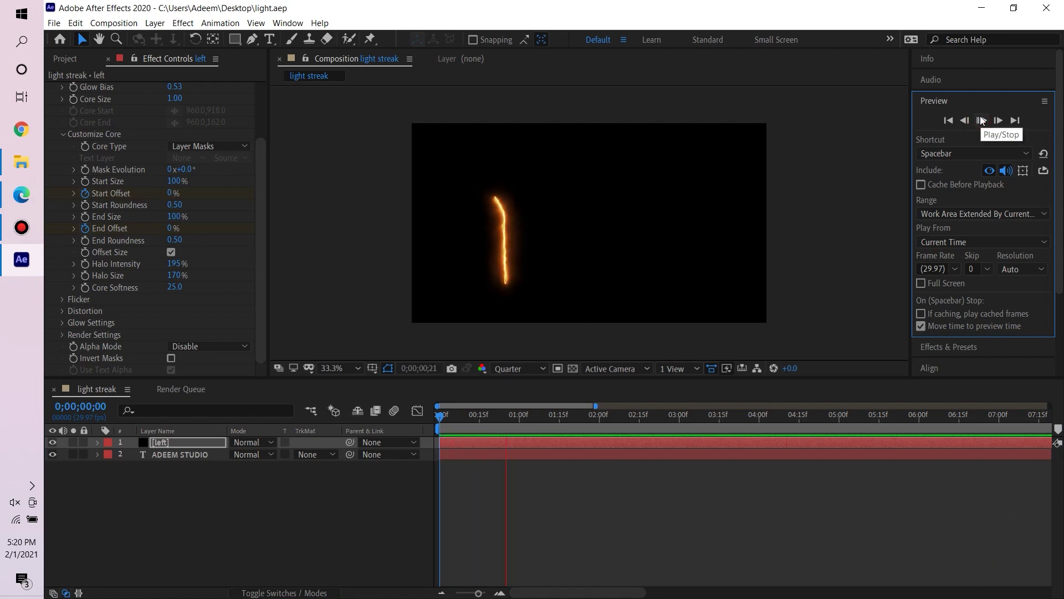
{"action": "left_click", "coordinate": [980, 120]}
{"action": "left_click_drag", "start_coordinate": [564, 417], "coordinate": [370, 401]}
- Duplicate the "left" layer and rename the copy "right"
{"action": "left_click", "coordinate": [107, 506]}
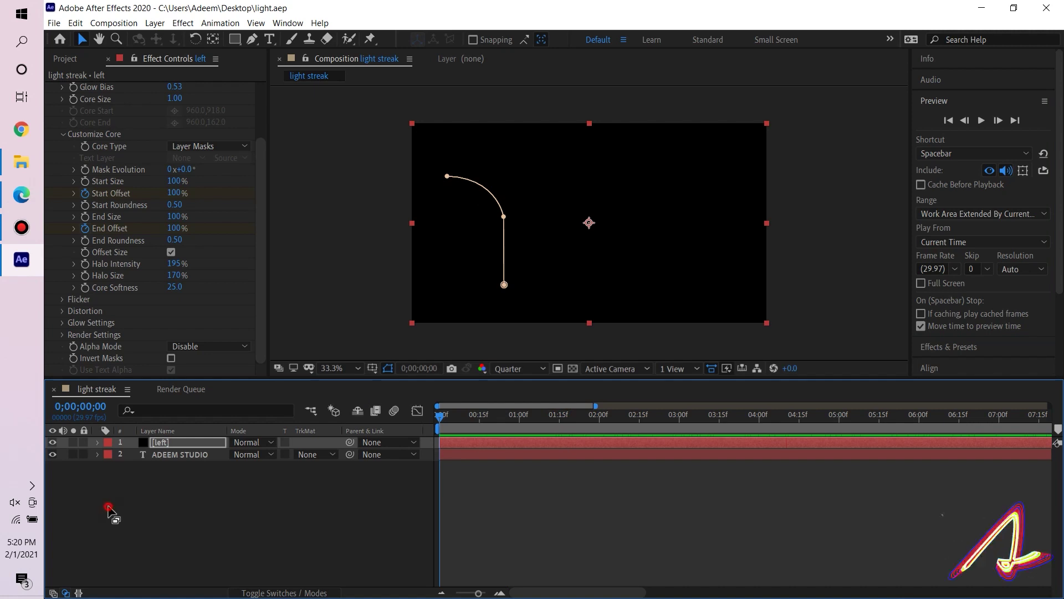
{"action": "left_click", "coordinate": [166, 445]}
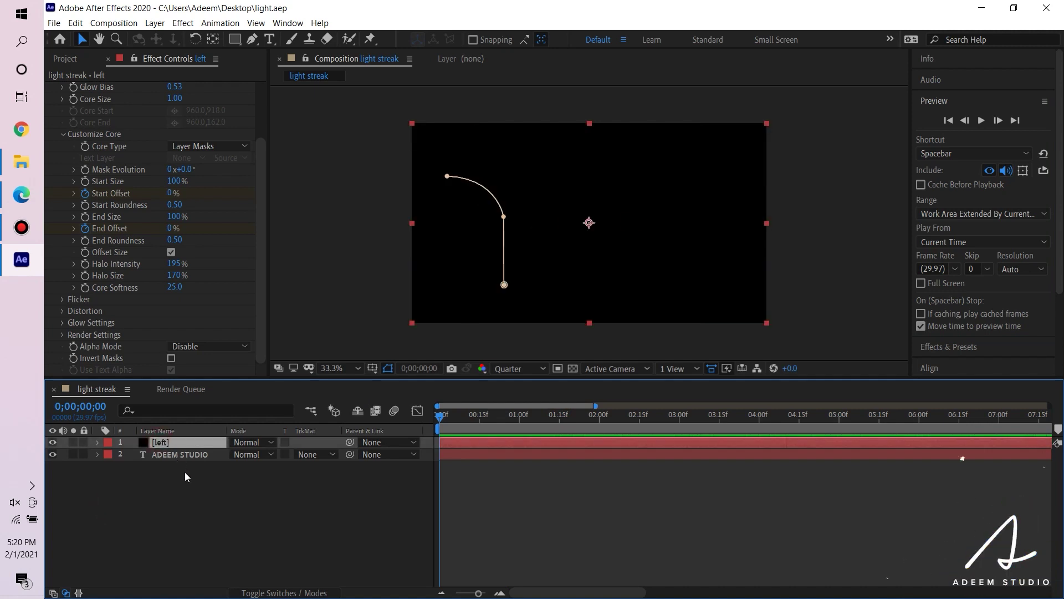
{"action": "key", "text": "ctrl+d"}
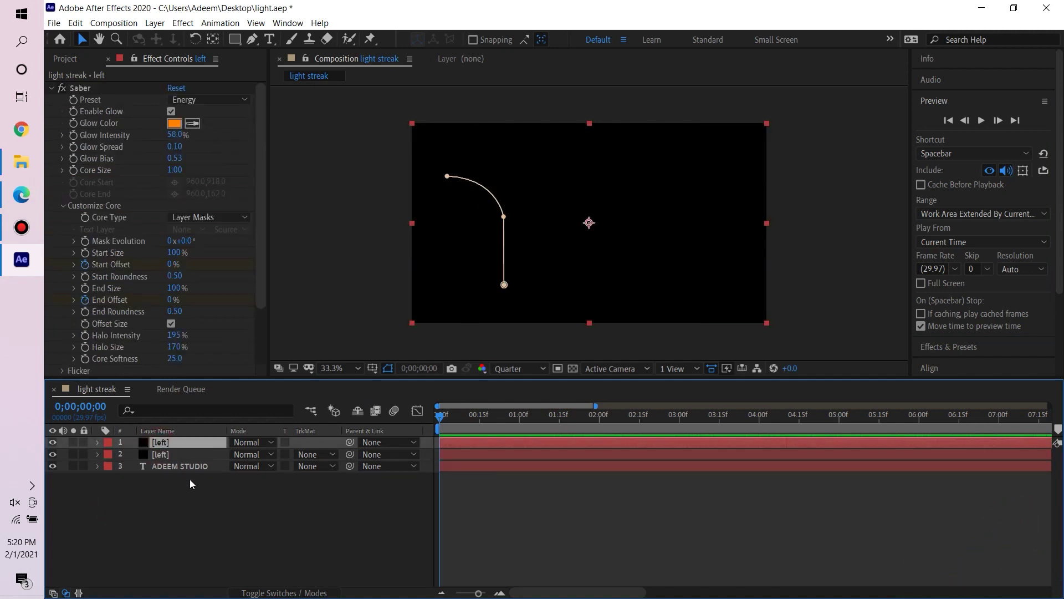
{"action": "right_click", "coordinate": [167, 444]}
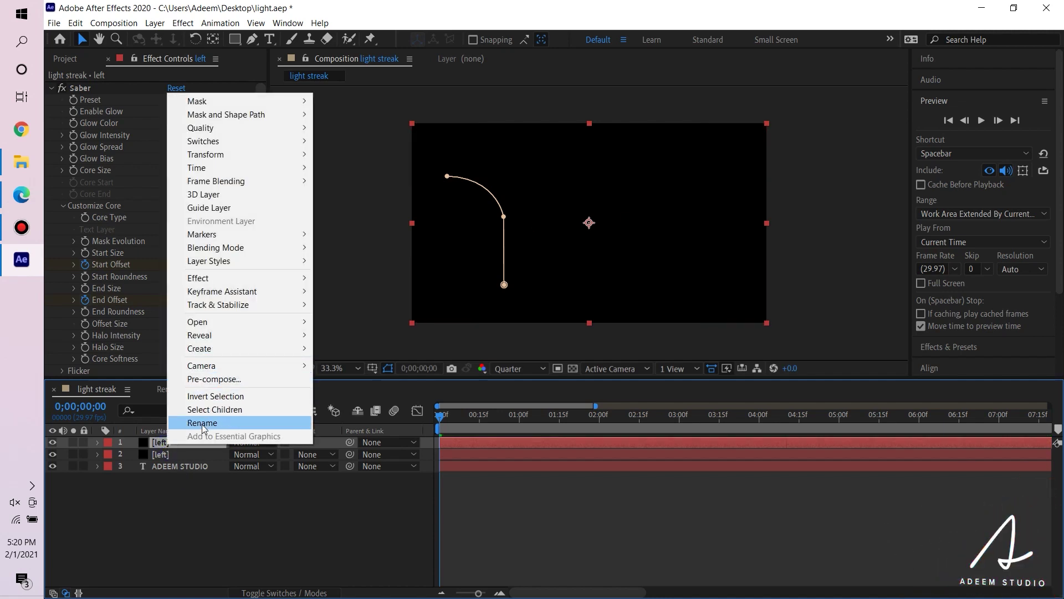
{"action": "left_click", "coordinate": [206, 422]}
{"action": "type", "text": "rig"}
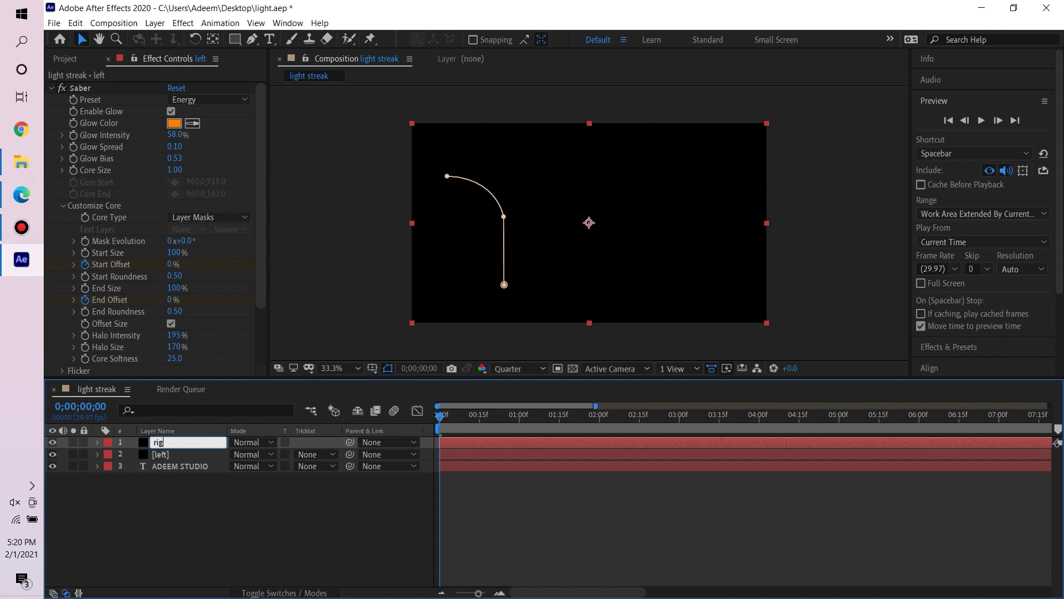
{"action": "type", "text": "ht"}
{"action": "key", "text": "Return"}
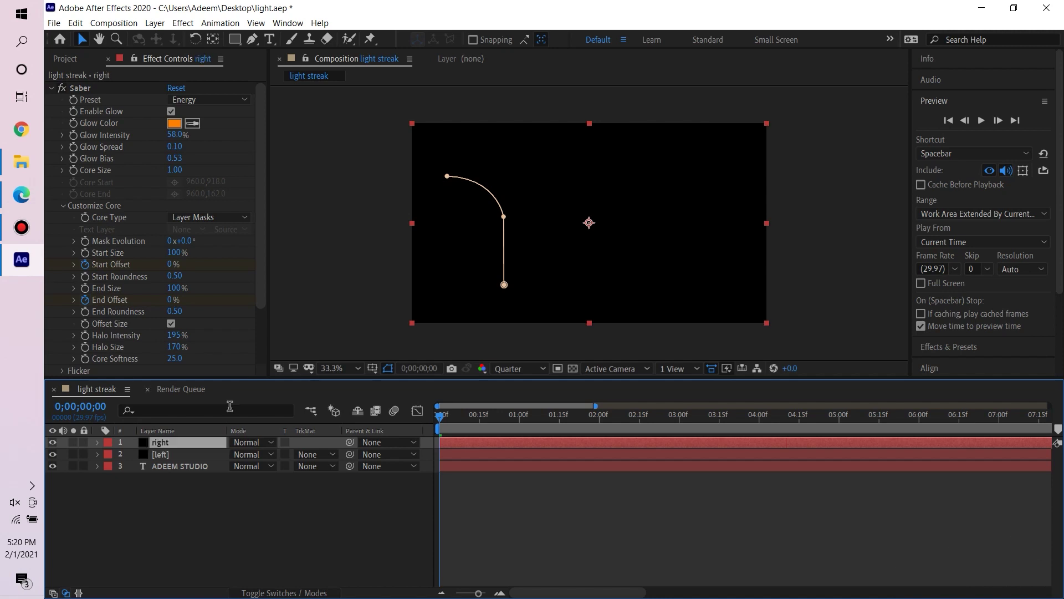
- Flip the "right" layer horizontally to mirror its streak to the other side of the composition
{"action": "left_click", "coordinate": [252, 513]}
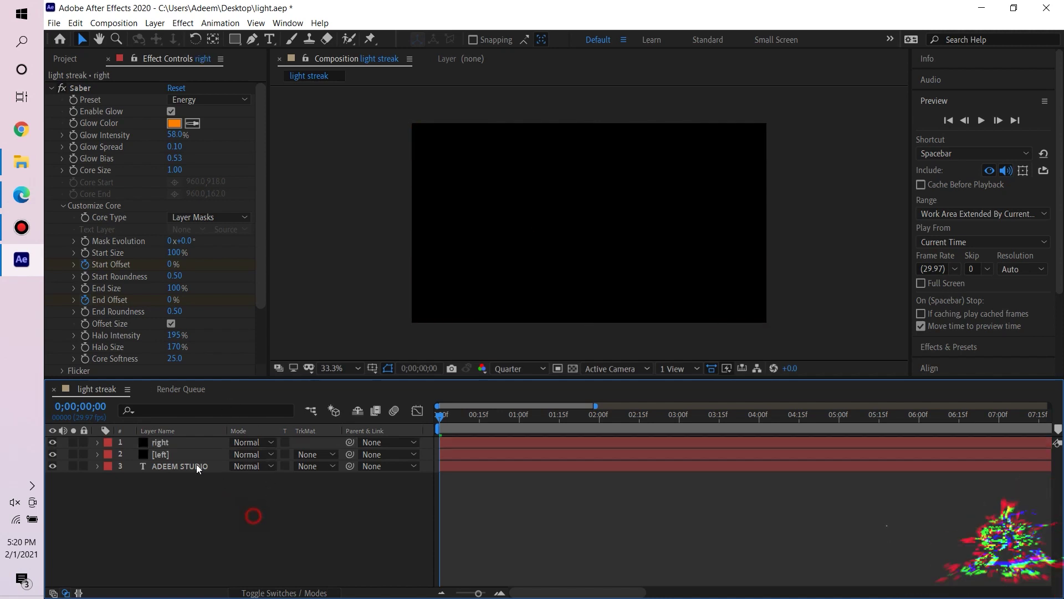
{"action": "left_click", "coordinate": [161, 442]}
{"action": "right_click", "coordinate": [164, 448]}
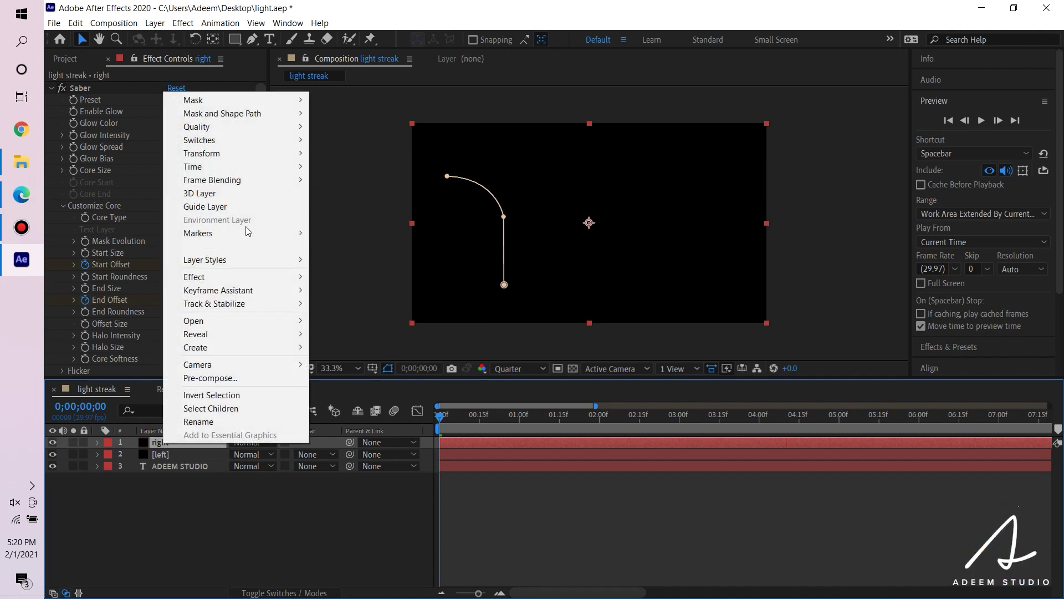
{"action": "mouse_move", "coordinate": [238, 156]}
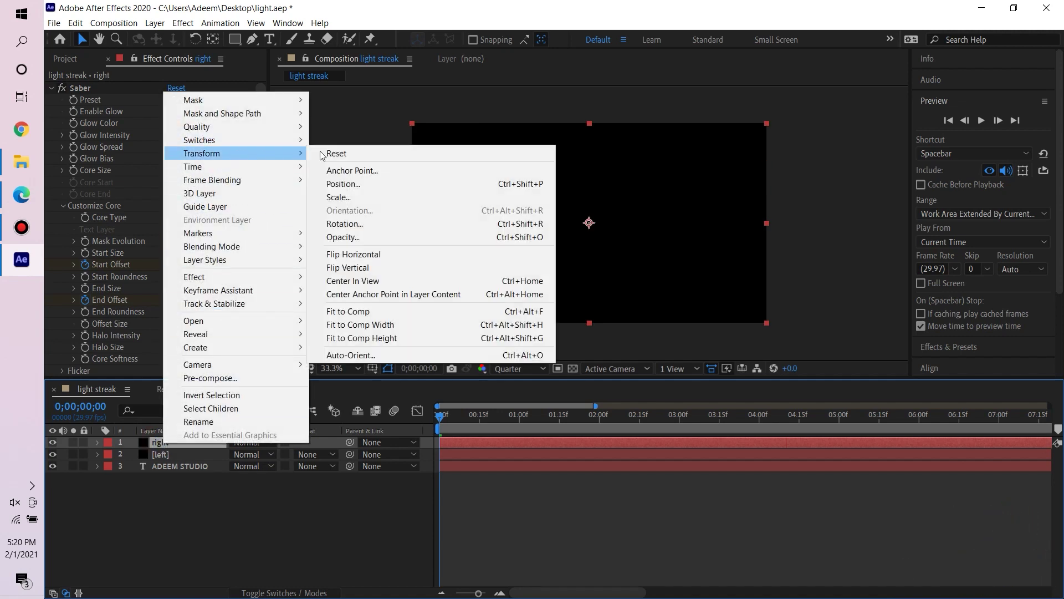
{"action": "left_click", "coordinate": [360, 255]}
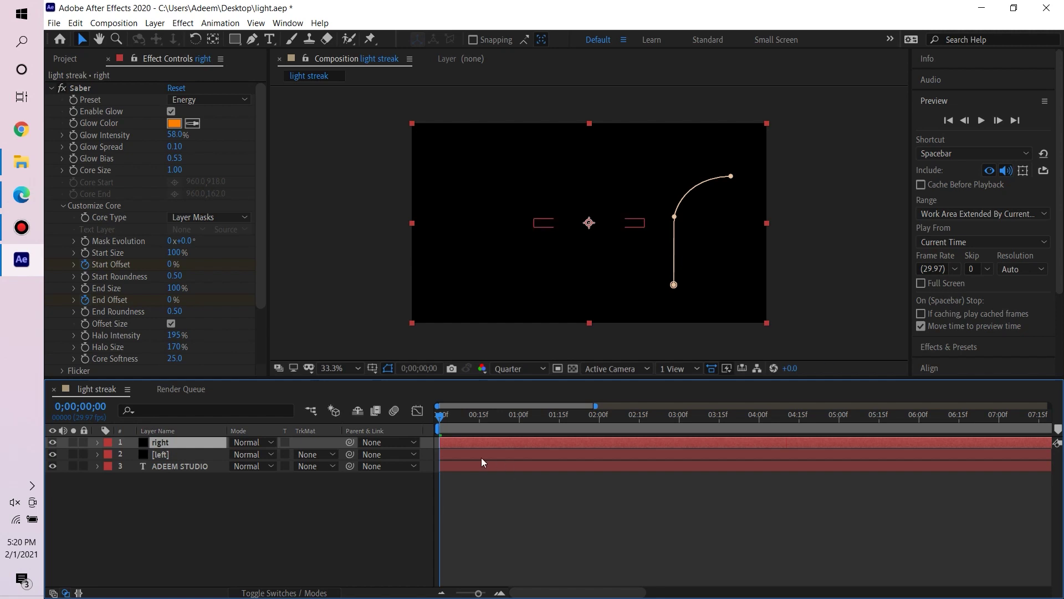
- Preview the mirrored streak and inspect the frame at 0;00;00;22 with no layer selected
{"action": "key", "text": "space"}
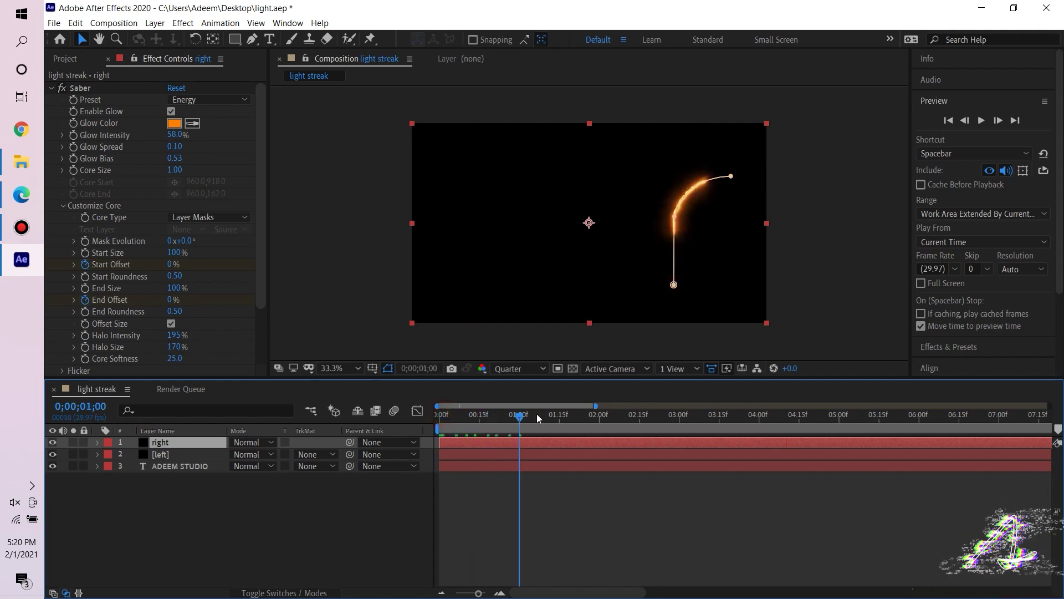
{"action": "left_click_drag", "start_coordinate": [540, 408], "coordinate": [498, 393]}
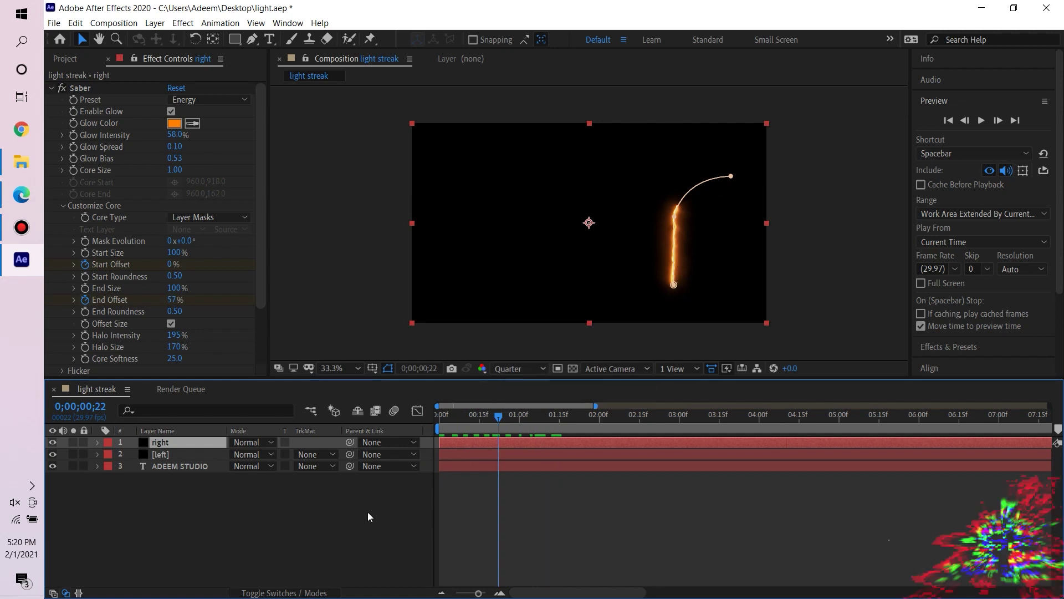
{"action": "left_click", "coordinate": [365, 494]}
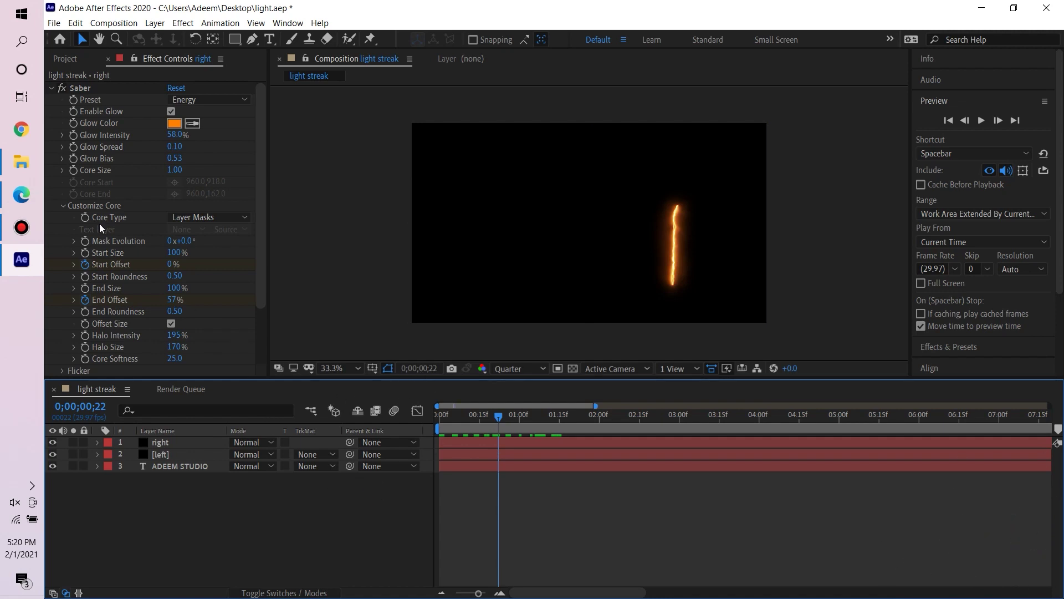
- Add the footage Pexels Videos 2257012.mp4 to the composition as the lowest layer, beneath the ADEEM STUDIO text
{"action": "left_click", "coordinate": [22, 162]}
{"action": "left_click_drag", "start_coordinate": [251, 193], "coordinate": [220, 516]}
{"action": "left_click_drag", "start_coordinate": [188, 455], "coordinate": [181, 448]}
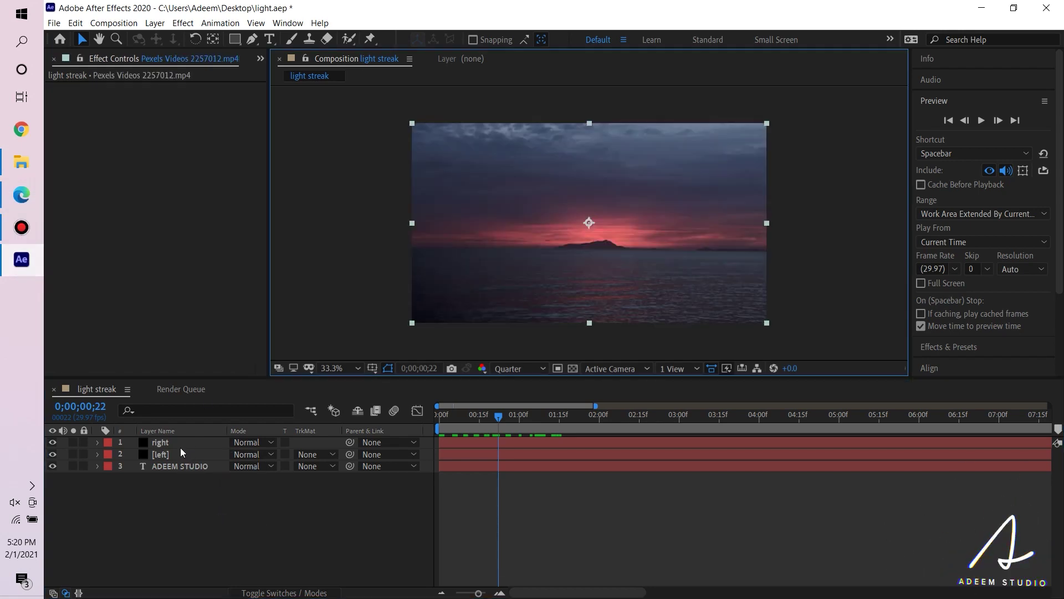
{"action": "left_click_drag", "start_coordinate": [176, 484], "coordinate": [171, 488]}
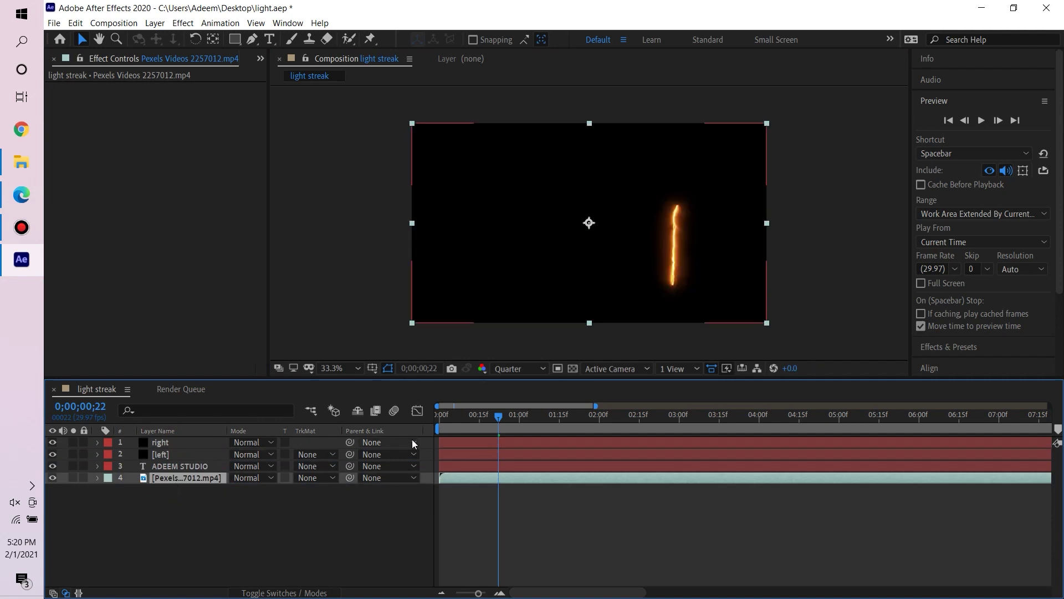
- Set the "left" layer's blending mode to Screen
{"action": "left_click", "coordinate": [178, 454]}
{"action": "right_click", "coordinate": [179, 454]}
{"action": "mouse_move", "coordinate": [260, 258]}
{"action": "left_click", "coordinate": [371, 258]}
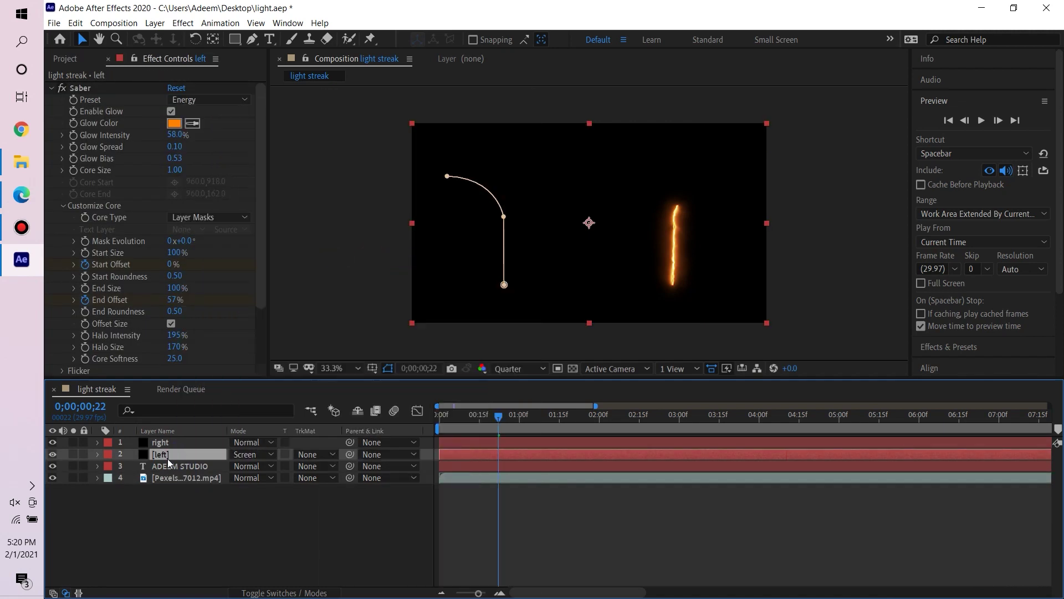
- Set the "right" layer's blending mode to Screen
{"action": "left_click", "coordinate": [174, 442]}
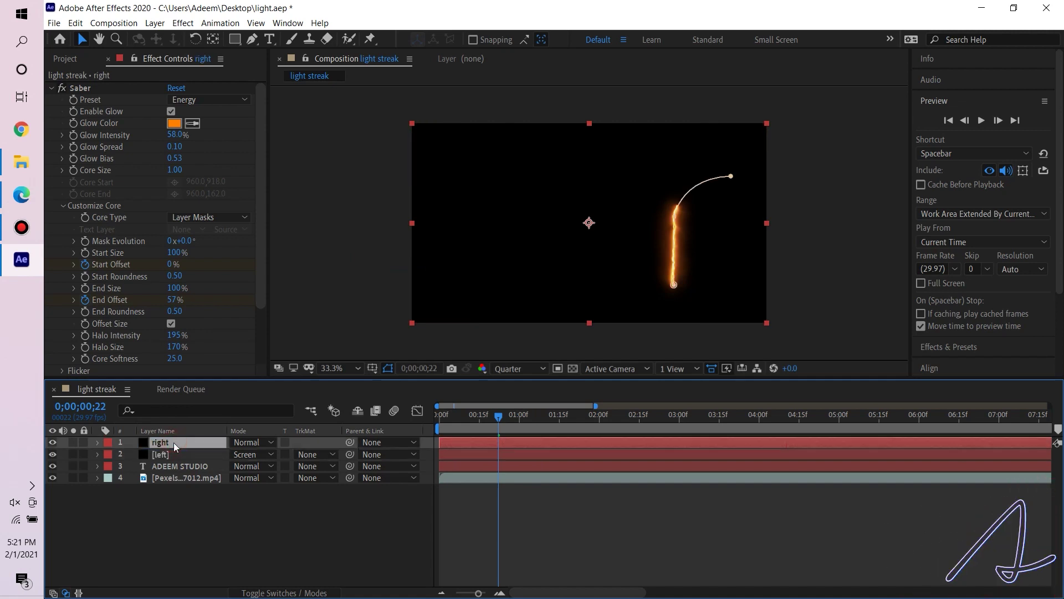
{"action": "right_click", "coordinate": [174, 443]}
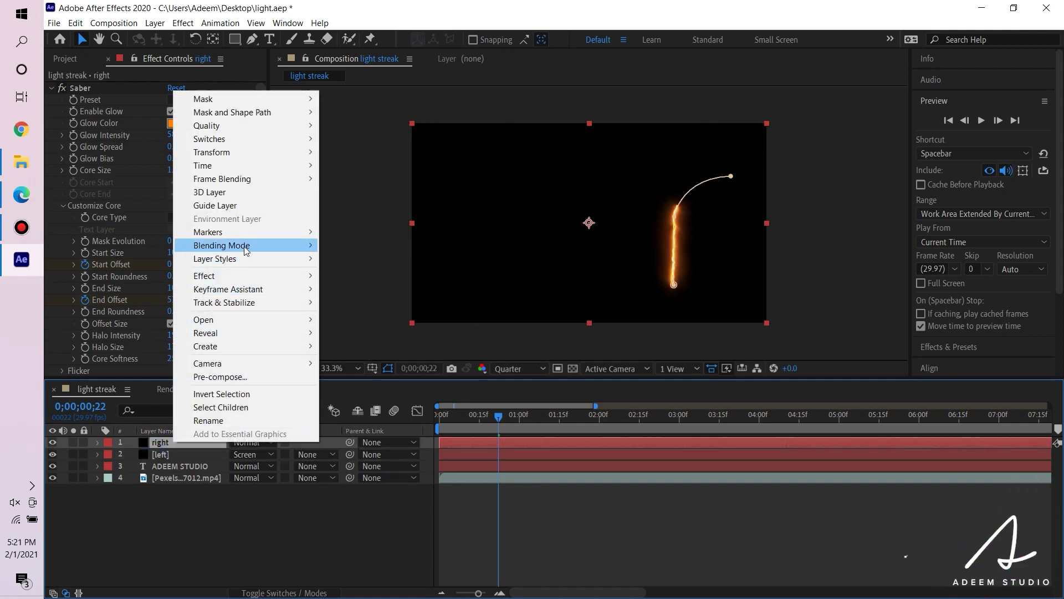
{"action": "mouse_move", "coordinate": [303, 252]}
{"action": "left_click", "coordinate": [338, 258]}
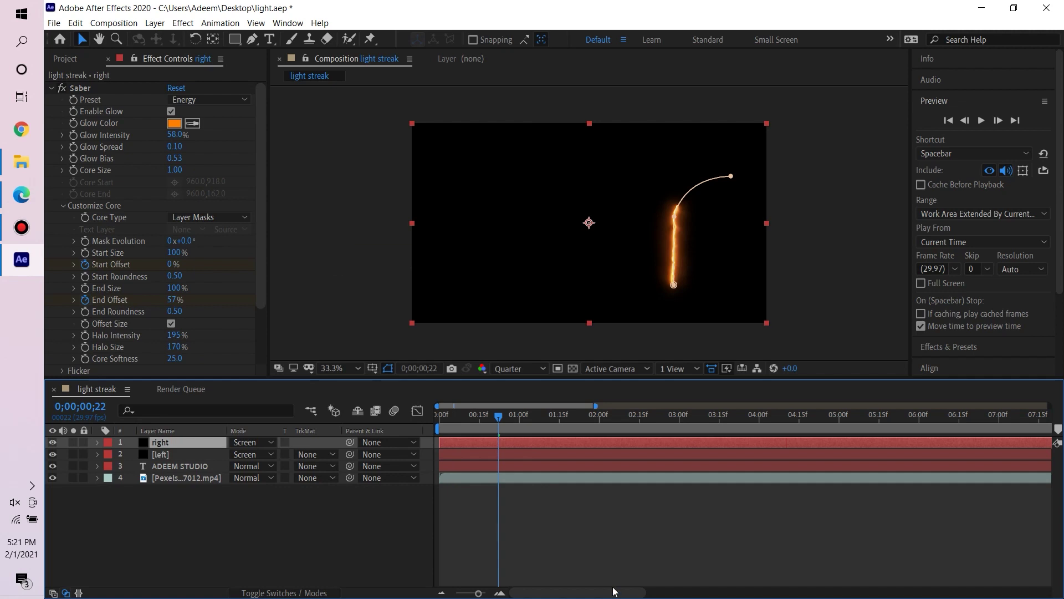
- Preview both streaks over the background video from the start, and return the playhead to 0;00;00;00
{"action": "left_click_drag", "start_coordinate": [501, 417], "coordinate": [432, 417]}
{"action": "left_click", "coordinate": [980, 121]}
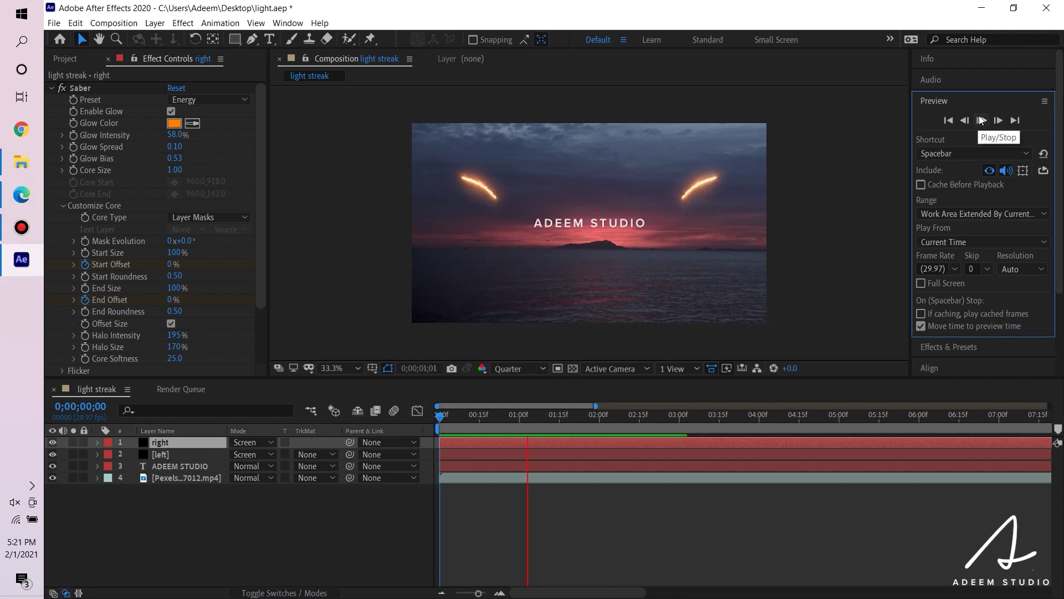
{"action": "left_click", "coordinate": [614, 452]}
{"action": "left_click_drag", "start_coordinate": [615, 416], "coordinate": [447, 419]}
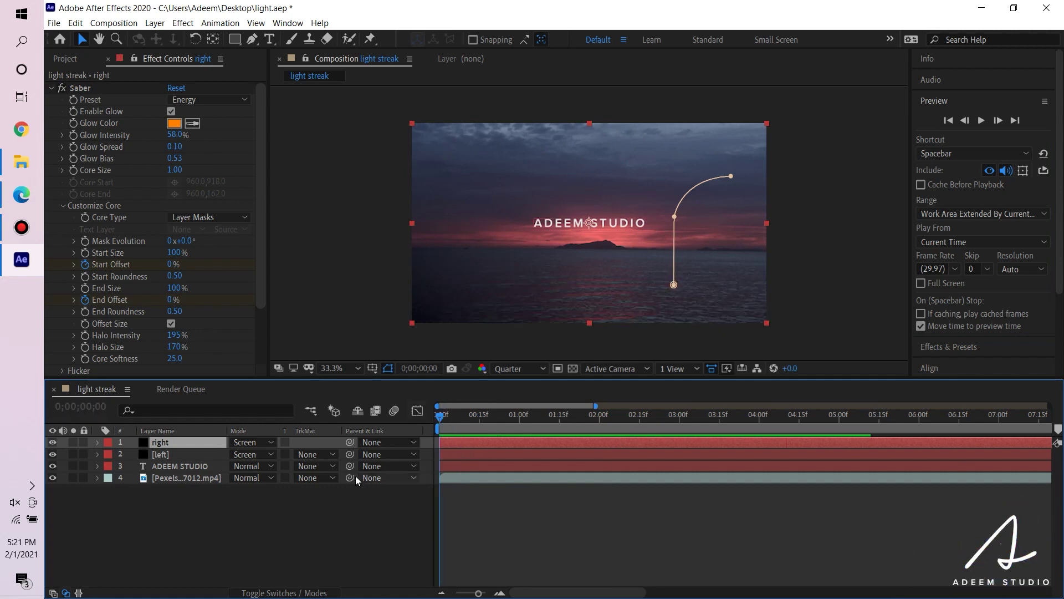
- Duplicate the "left" layer and move the upper copy to position 1028, 487, beside the original streak
{"action": "left_click", "coordinate": [163, 457]}
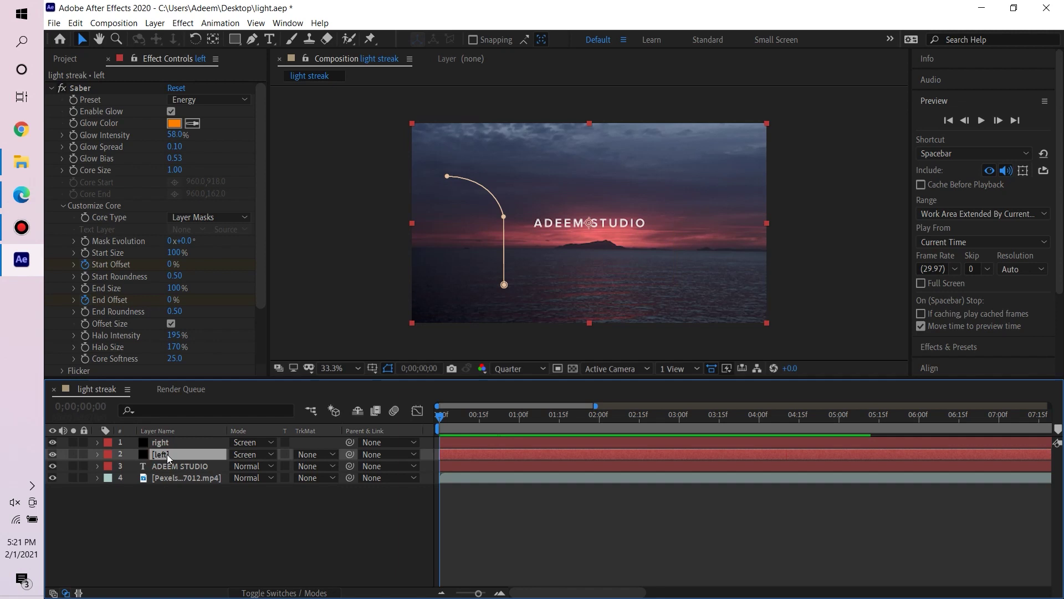
{"action": "key", "text": "ctrl+d"}
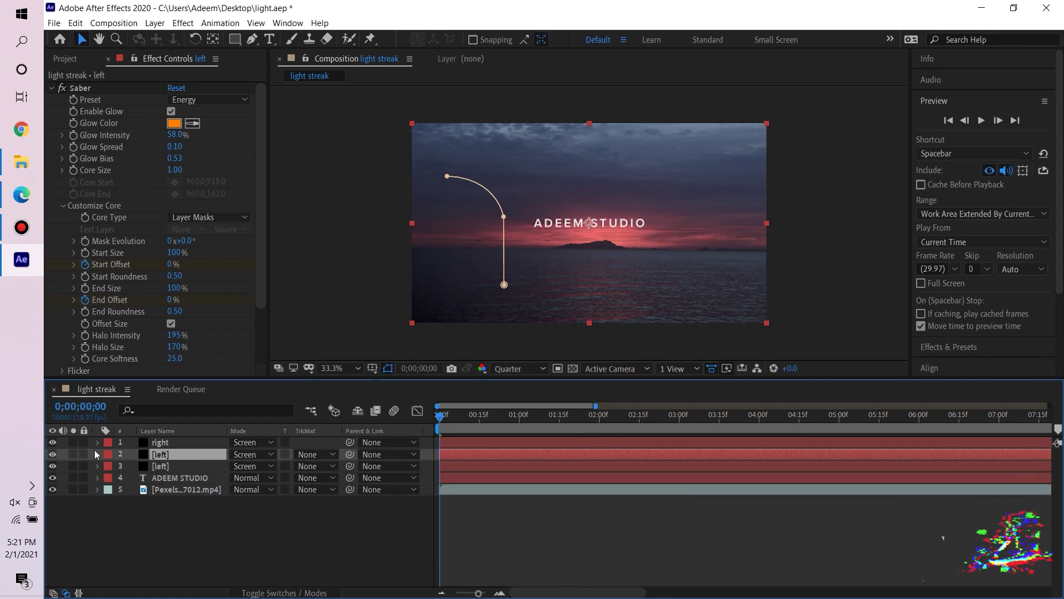
{"action": "left_click_drag", "start_coordinate": [438, 416], "coordinate": [480, 416]}
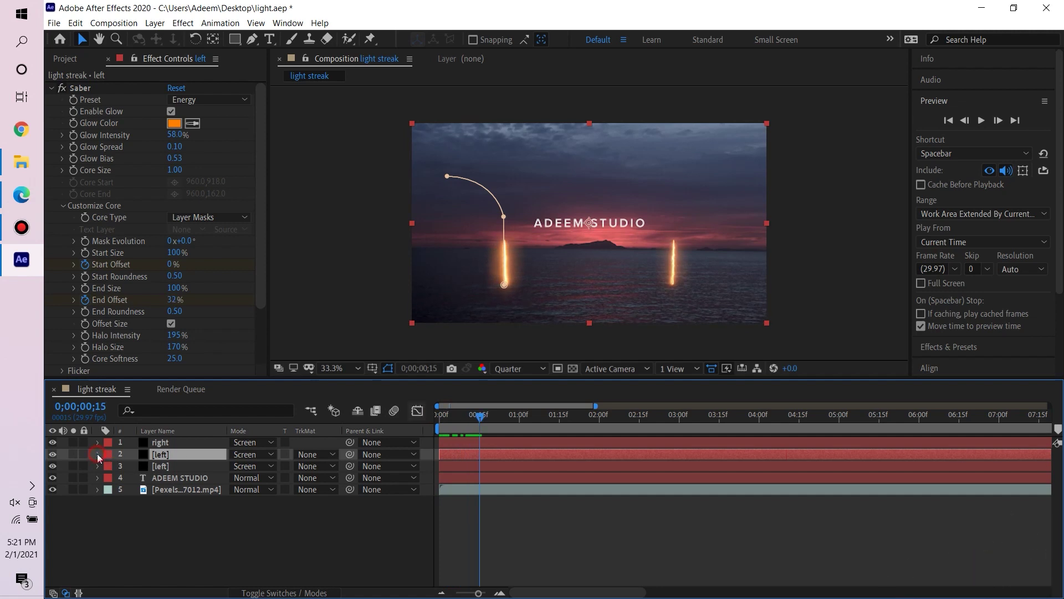
{"action": "left_click", "coordinate": [98, 454]}
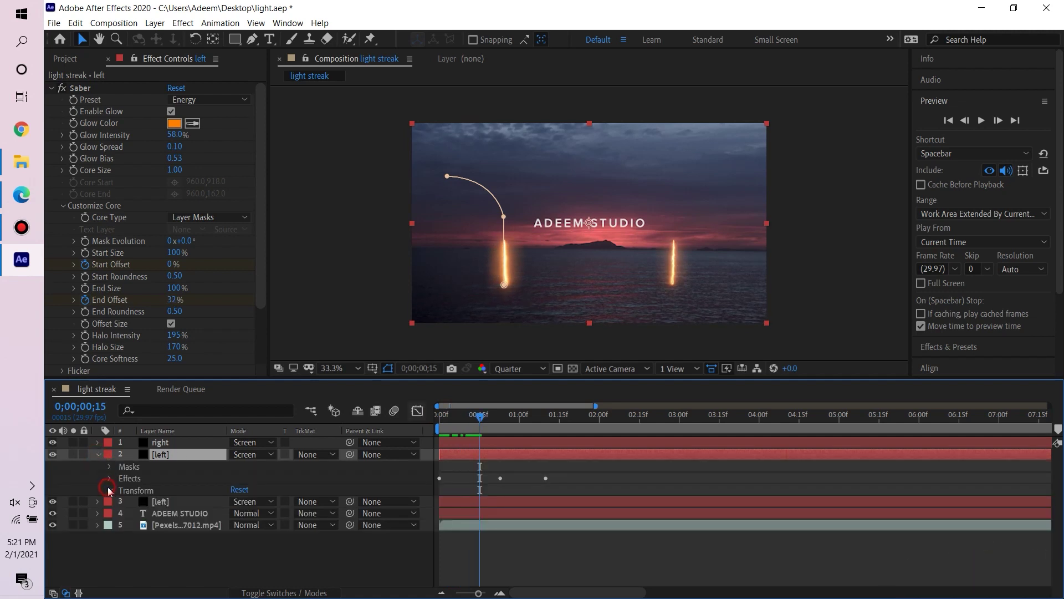
{"action": "left_click", "coordinate": [108, 491]}
{"action": "mouse_move", "coordinate": [239, 513]}
{"action": "left_mouse_down"}
{"action": "mouse_move", "coordinate": [286, 515]}
{"action": "mouse_move", "coordinate": [241, 503]}
{"action": "left_mouse_up"}
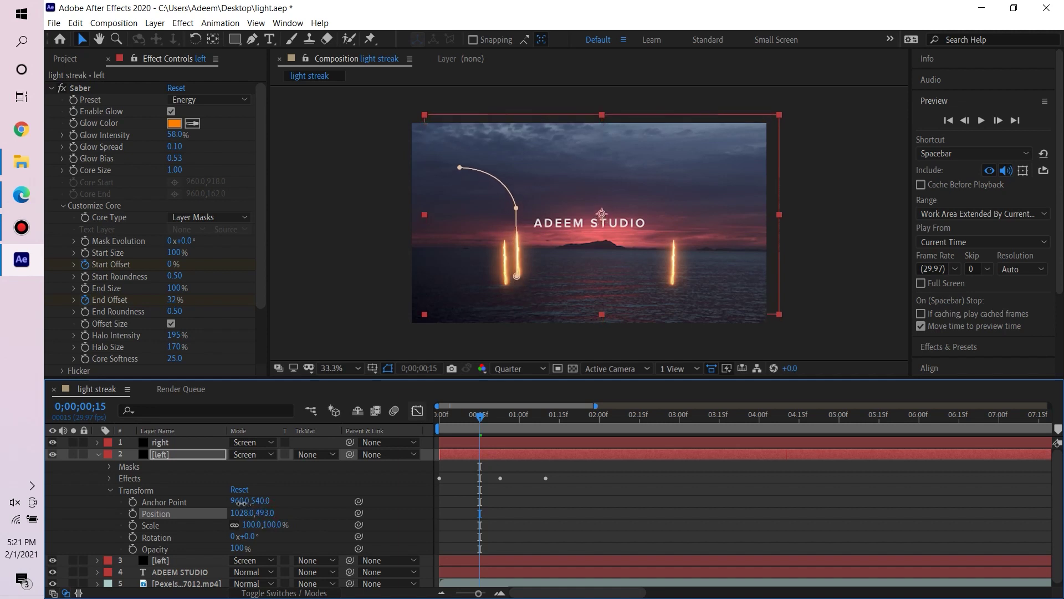
- Examine the offset left streak at 0;00;00;29 along with its mask and Saber Customize Core properties
{"action": "left_click_drag", "start_coordinate": [479, 416], "coordinate": [515, 420]}
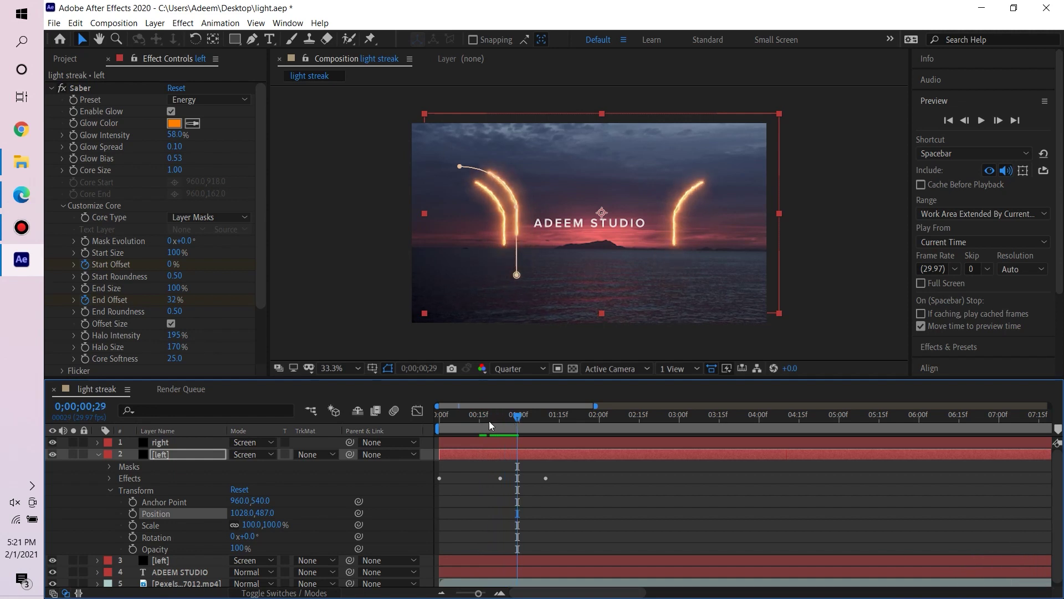
{"action": "left_click", "coordinate": [109, 469]}
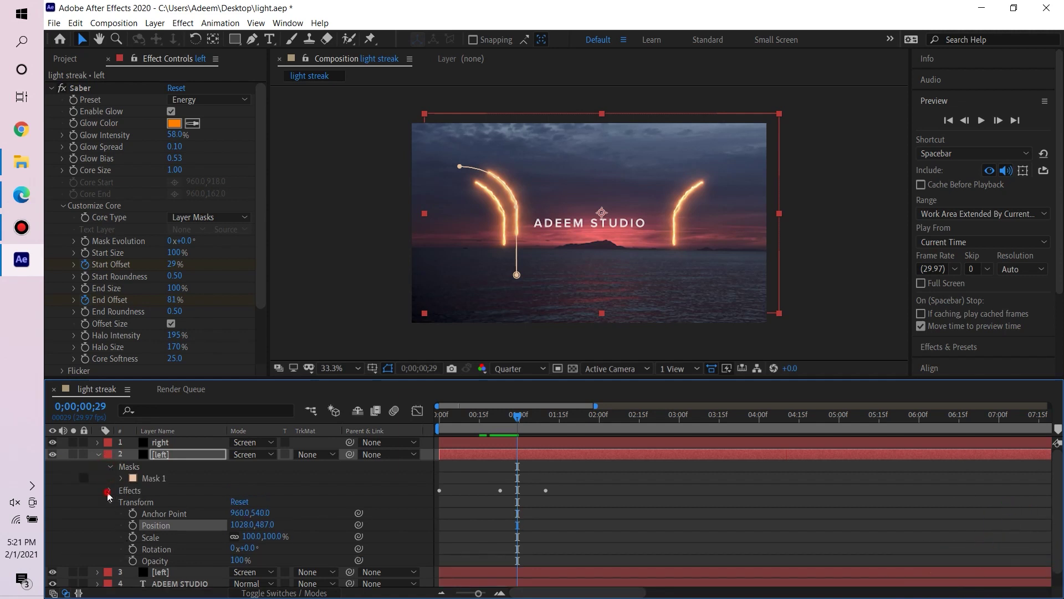
{"action": "left_click", "coordinate": [111, 490]}
{"action": "left_click", "coordinate": [121, 503]}
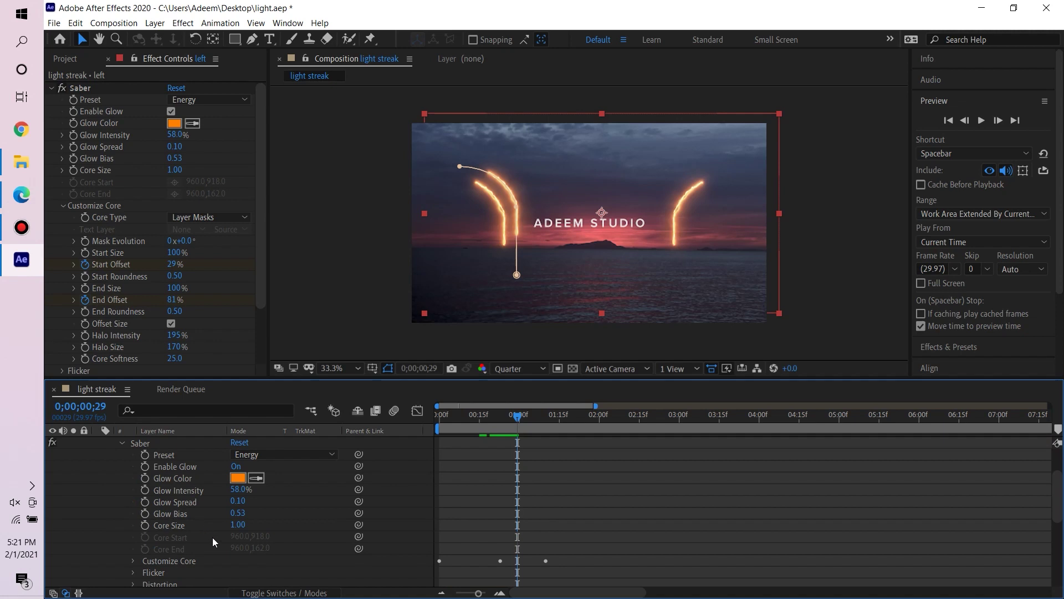
{"action": "scroll", "coordinate": [194, 547], "scroll_direction": "down", "scroll_amount": 3}
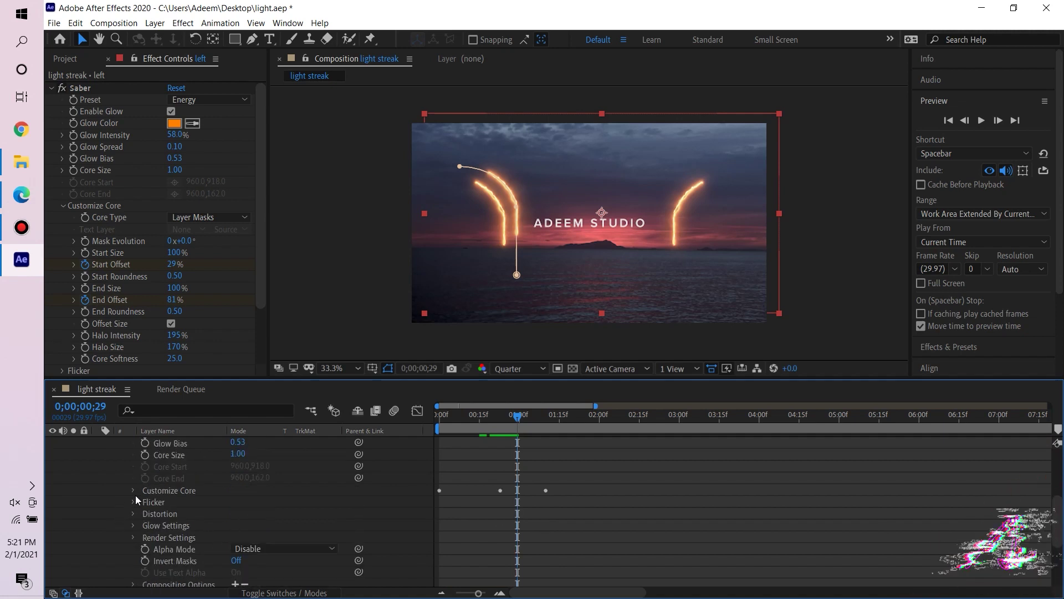
{"action": "left_click", "coordinate": [135, 493]}
{"action": "scroll", "coordinate": [167, 498], "scroll_direction": "down", "scroll_amount": 2}
{"action": "scroll", "coordinate": [116, 485], "scroll_direction": "up", "scroll_amount": 7}
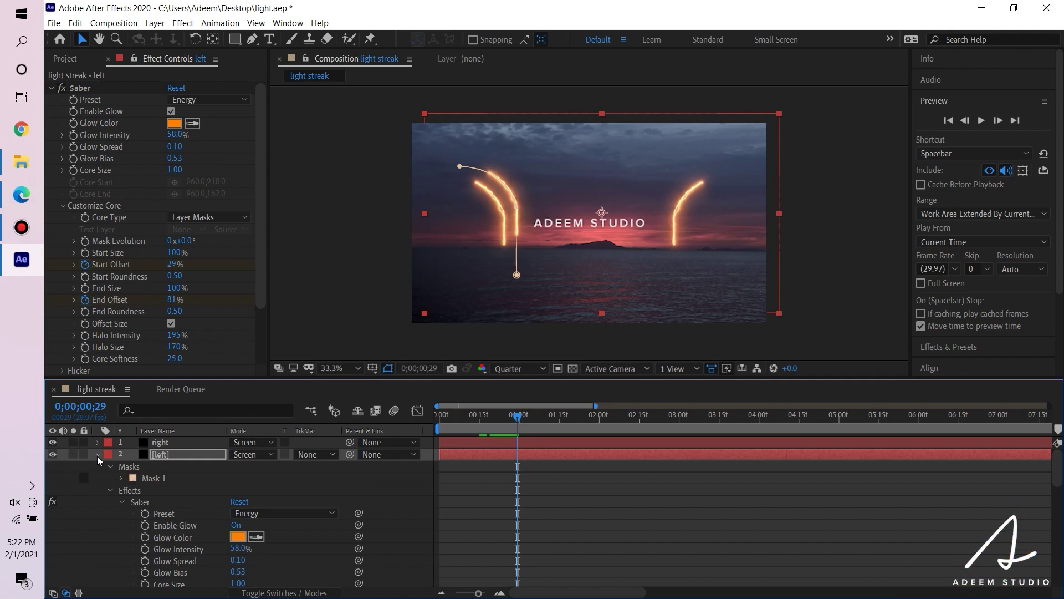
{"action": "left_click", "coordinate": [97, 455]}
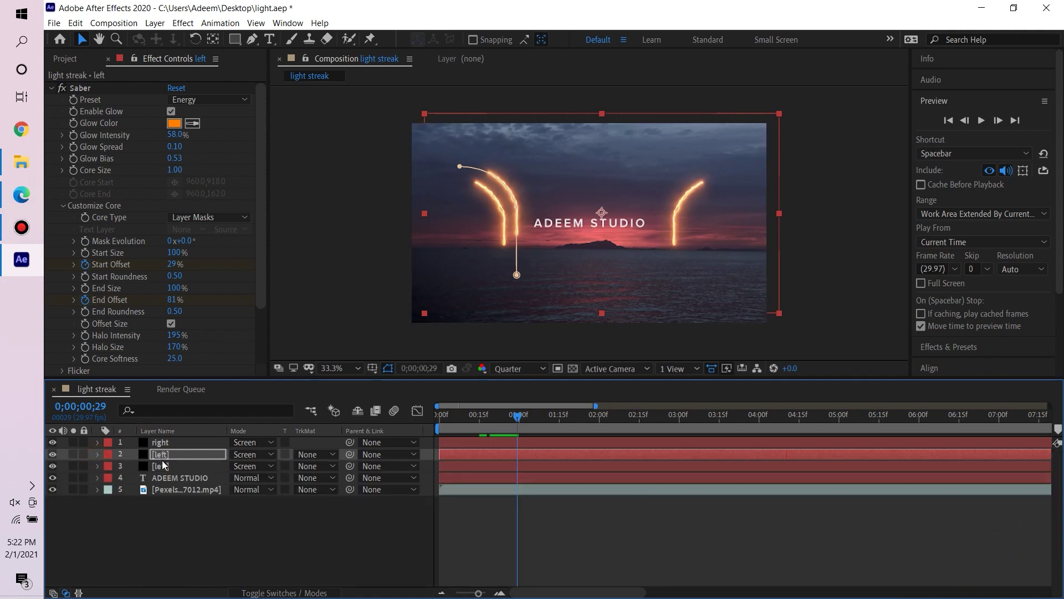
- Duplicate the offset "left" layer and move the new copy to position 1095, 487 as a third streak
{"action": "key", "text": "ctrl+d"}
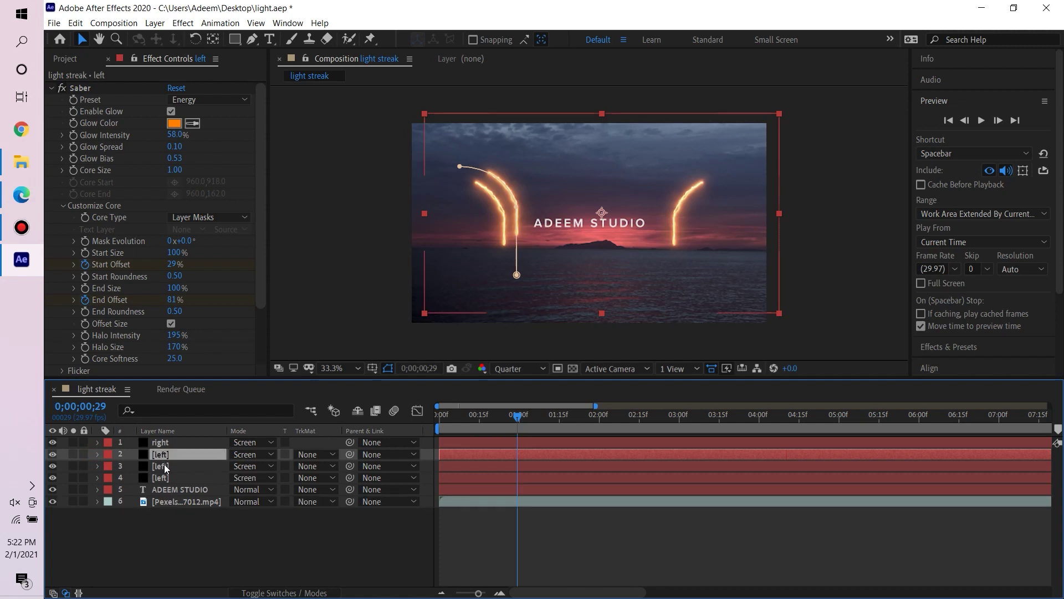
{"action": "left_click", "coordinate": [98, 456]}
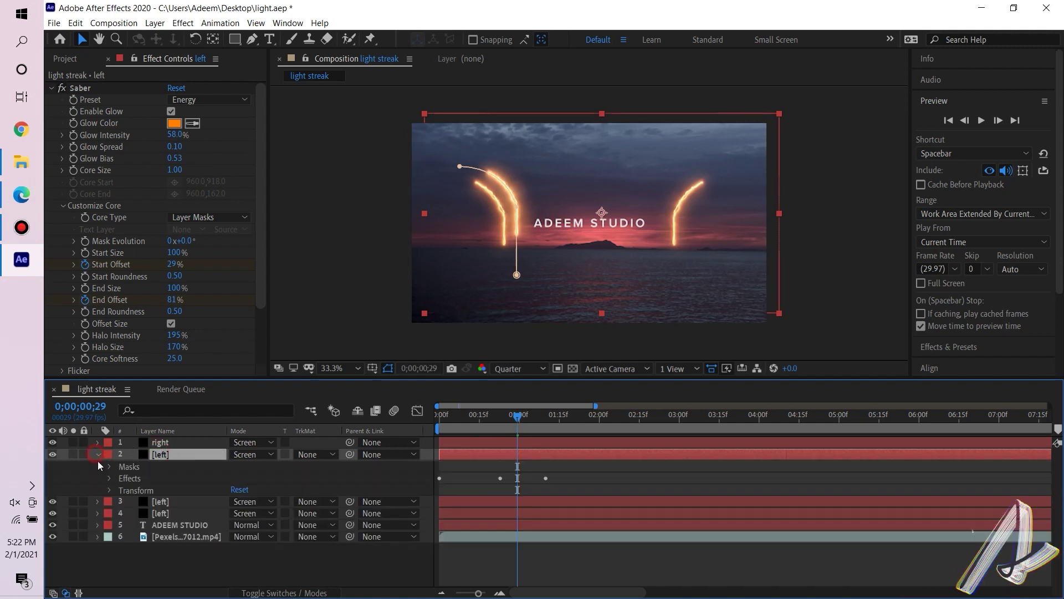
{"action": "left_click", "coordinate": [109, 491]}
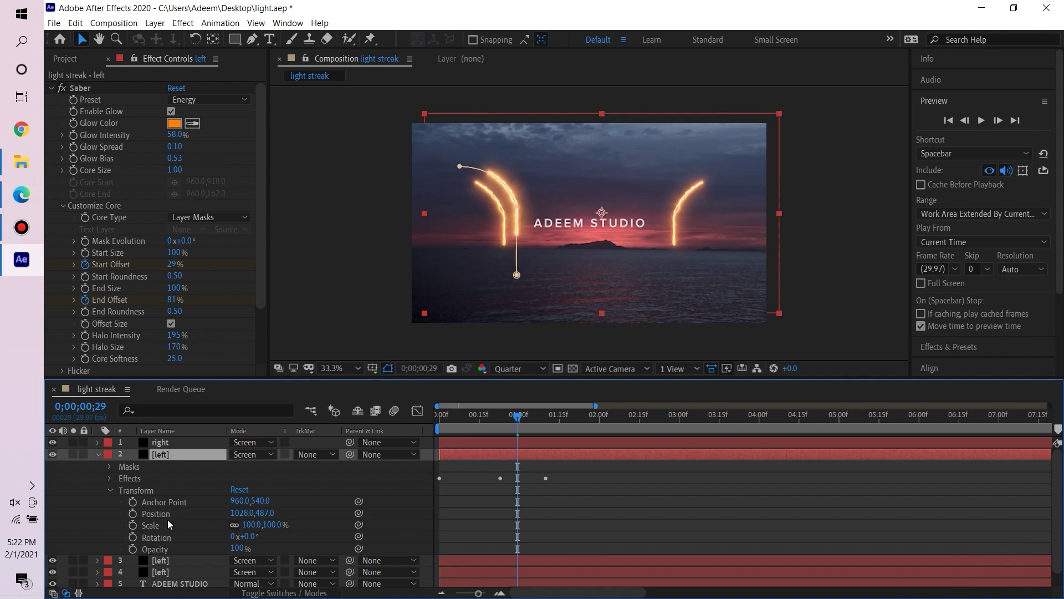
{"action": "left_click_drag", "start_coordinate": [239, 514], "coordinate": [284, 511]}
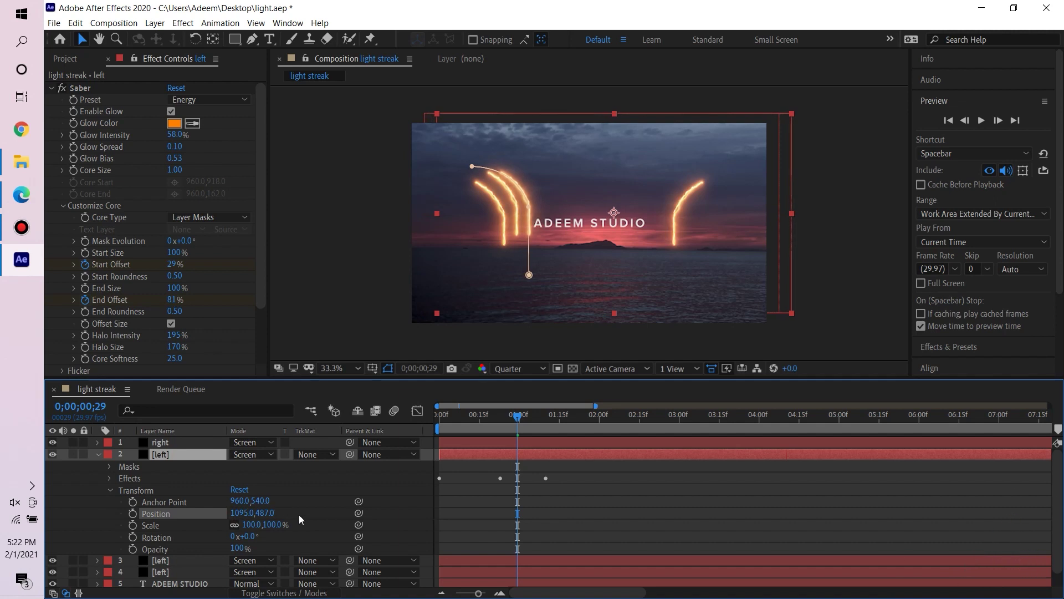
{"action": "mouse_move", "coordinate": [266, 515]}
{"action": "left_mouse_down"}
{"action": "mouse_move", "coordinate": [236, 502]}
{"action": "mouse_move", "coordinate": [260, 514]}
{"action": "left_mouse_up"}
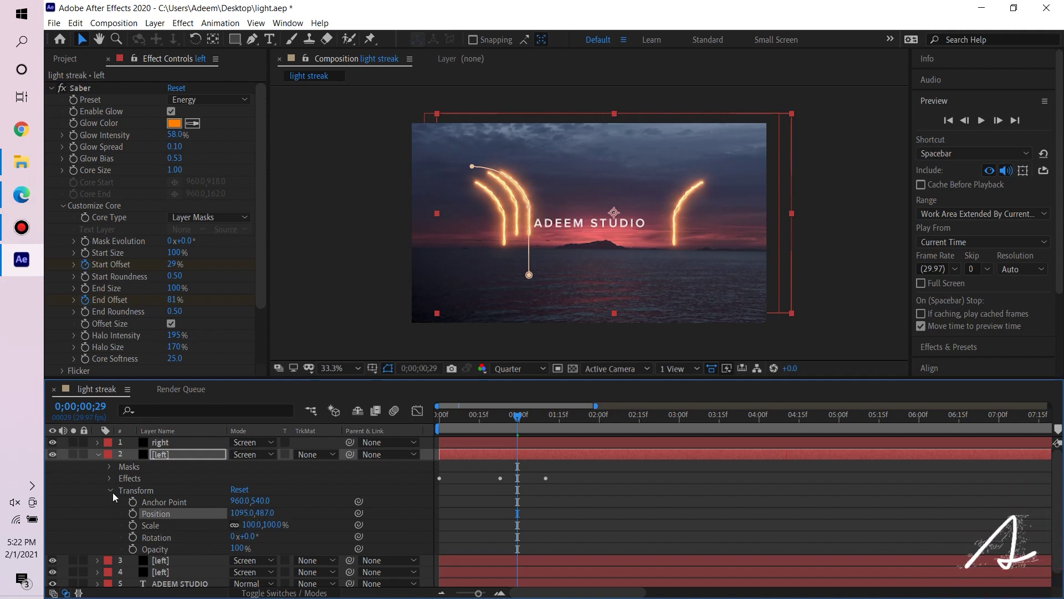
{"action": "left_click", "coordinate": [98, 454]}
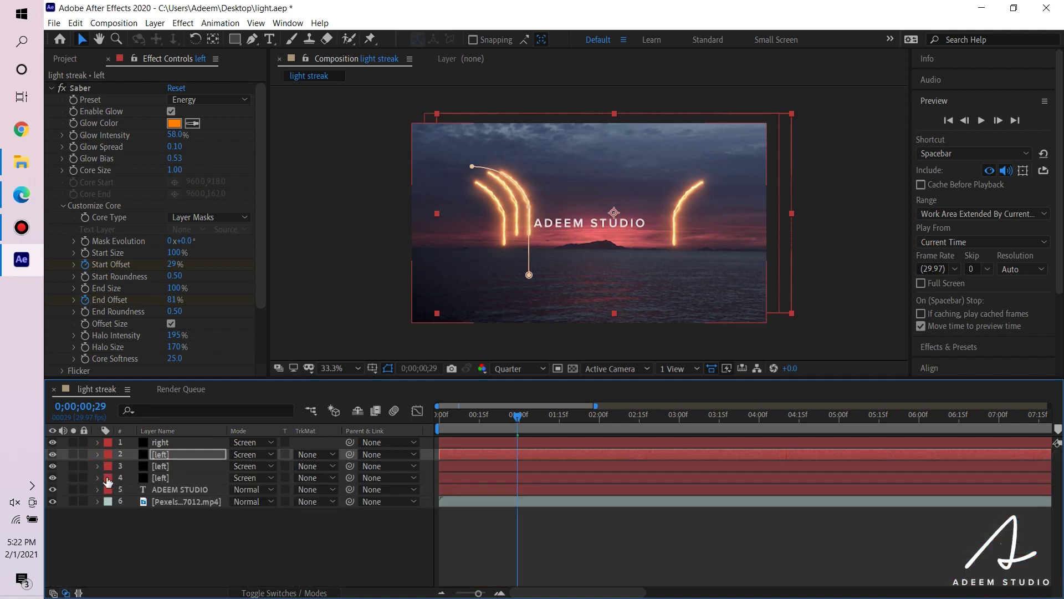
- Set the anchor point of the original "left" layer, layer 4, to 960, 459 to lower the outermost streak
{"action": "left_click", "coordinate": [97, 478]}
{"action": "scroll", "coordinate": [148, 515], "scroll_direction": "down", "scroll_amount": 1}
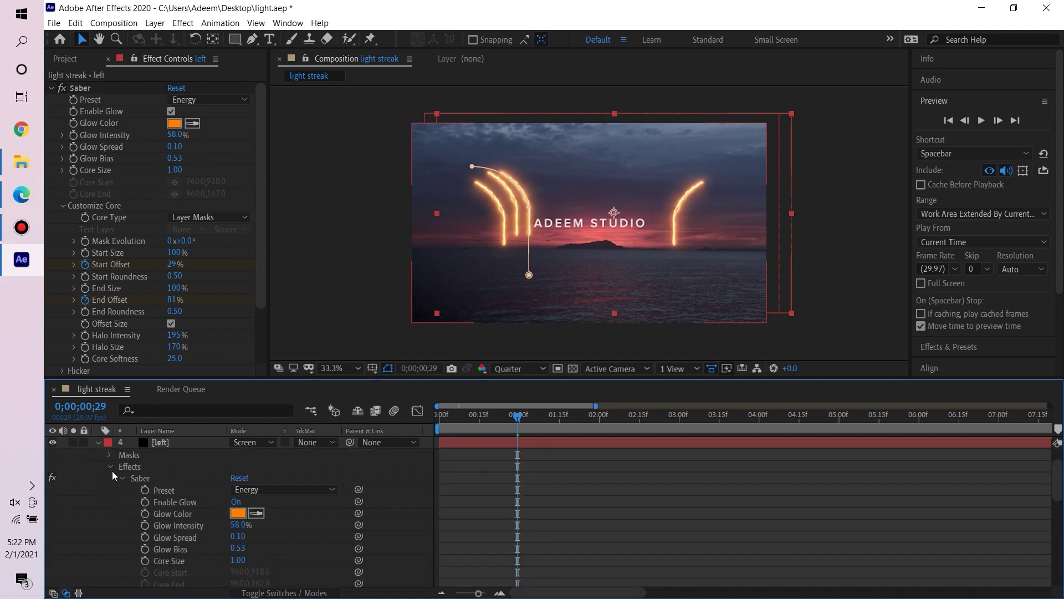
{"action": "scroll", "coordinate": [125, 520], "scroll_direction": "down", "scroll_amount": 8}
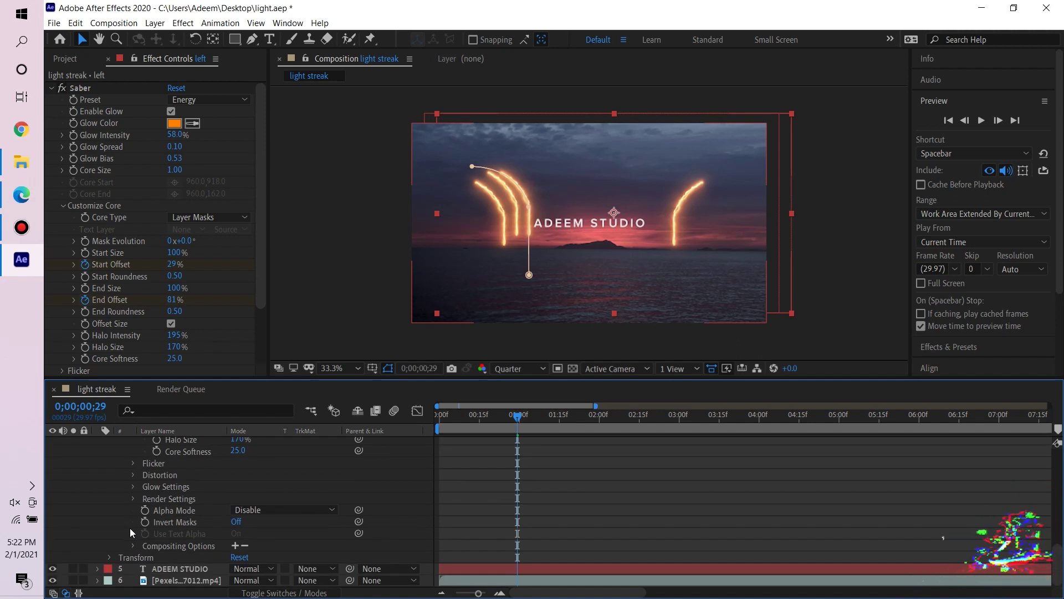
{"action": "left_click", "coordinate": [109, 557]}
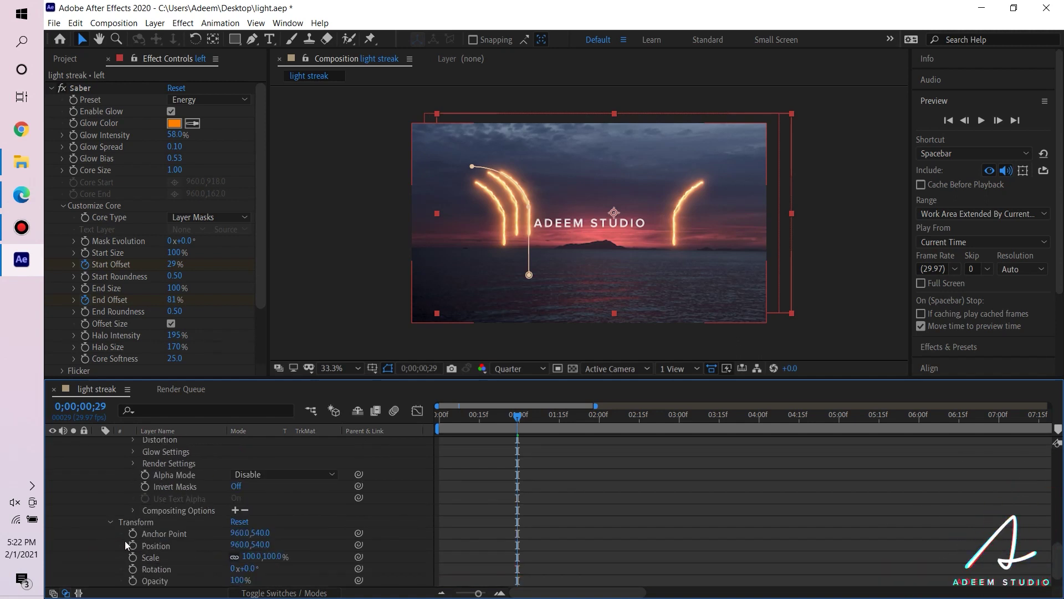
{"action": "scroll", "coordinate": [136, 529], "scroll_direction": "down", "scroll_amount": 1}
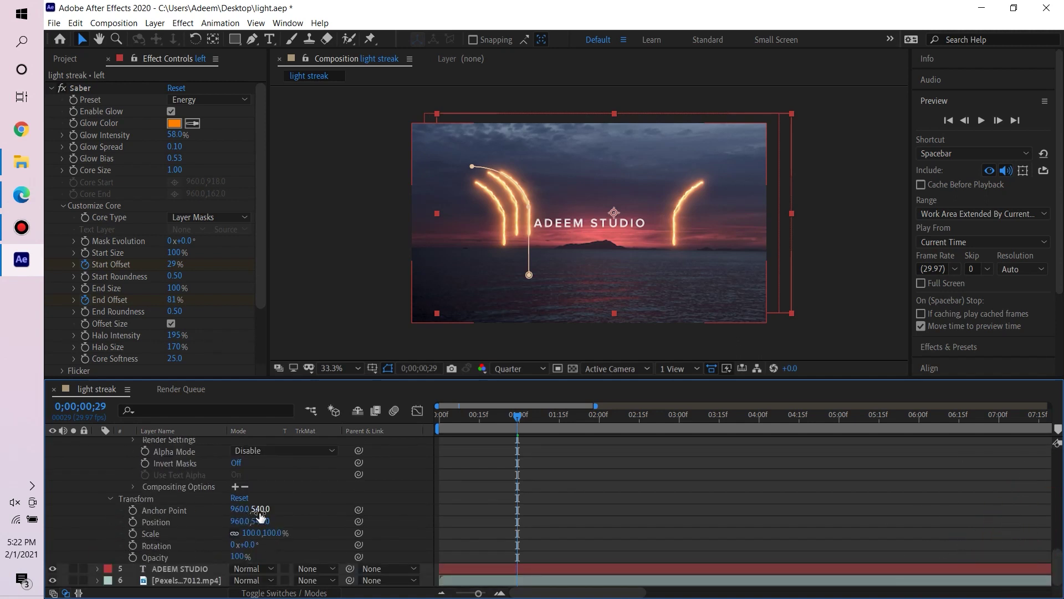
{"action": "left_click_drag", "start_coordinate": [260, 514], "coordinate": [197, 515]}
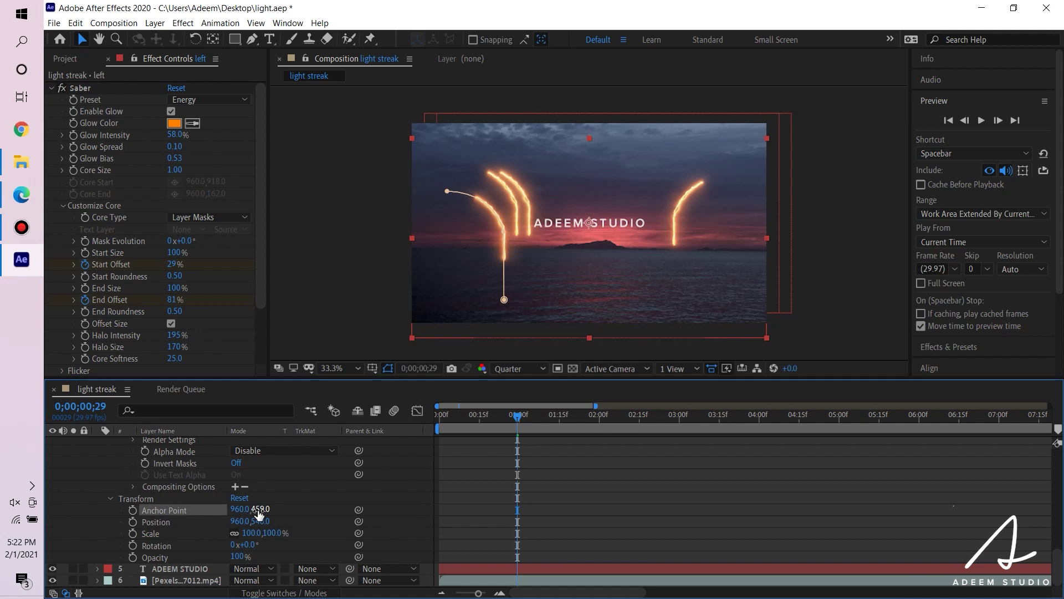
{"action": "mouse_move", "coordinate": [239, 510]}
{"action": "left_mouse_down"}
{"action": "mouse_move", "coordinate": [222, 507]}
{"action": "mouse_move", "coordinate": [258, 518]}
{"action": "left_mouse_up"}
{"action": "left_click", "coordinate": [111, 498]}
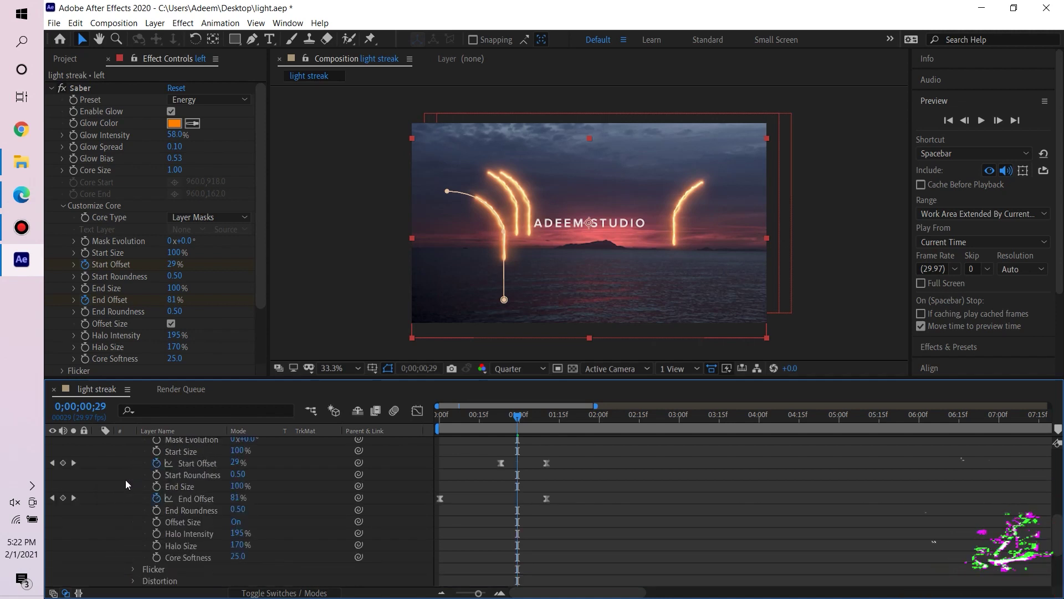
{"action": "scroll", "coordinate": [125, 480], "scroll_direction": "up", "scroll_amount": 6}
{"action": "left_click", "coordinate": [98, 478]}
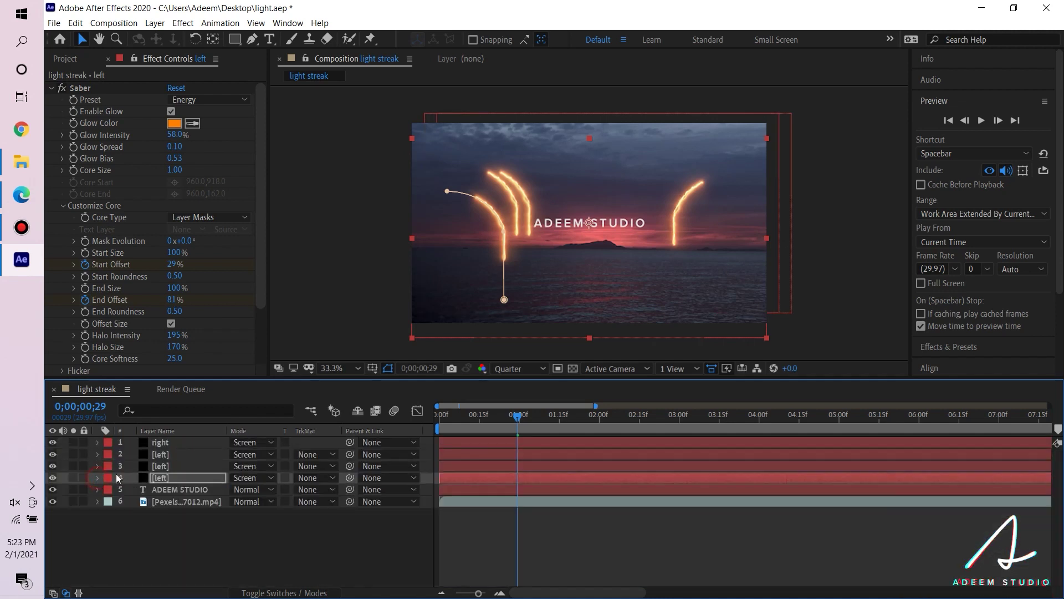
- Set the anchor point of the middle "left" layer, layer 3, to 960, 459 to lower its streak
{"action": "left_click", "coordinate": [156, 468]}
{"action": "left_click", "coordinate": [97, 466]}
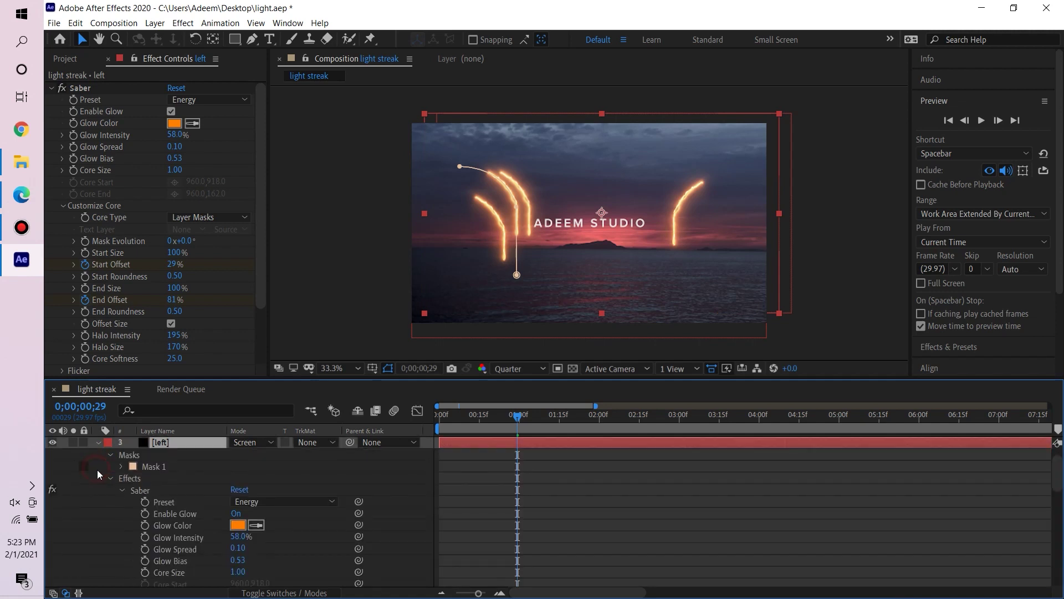
{"action": "scroll", "coordinate": [131, 503], "scroll_direction": "down", "scroll_amount": 15}
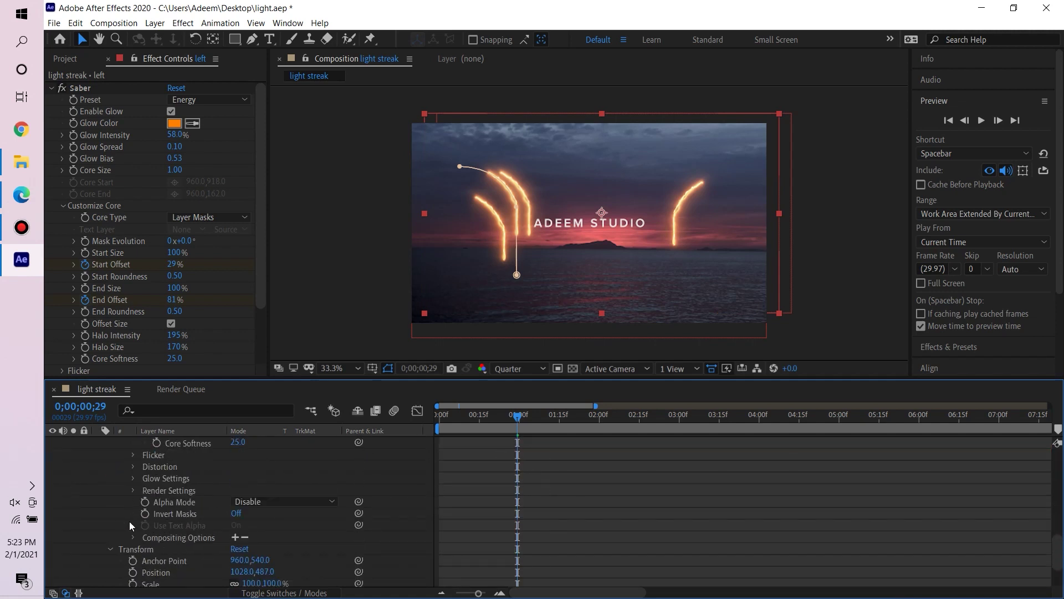
{"action": "left_click_drag", "start_coordinate": [260, 497], "coordinate": [206, 492]}
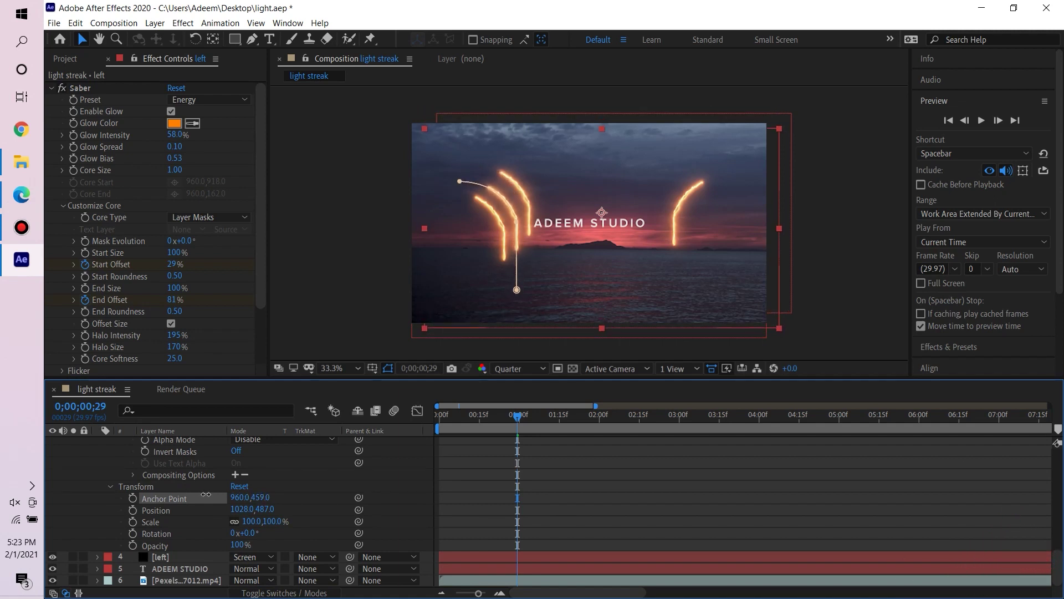
{"action": "left_click", "coordinate": [114, 487]}
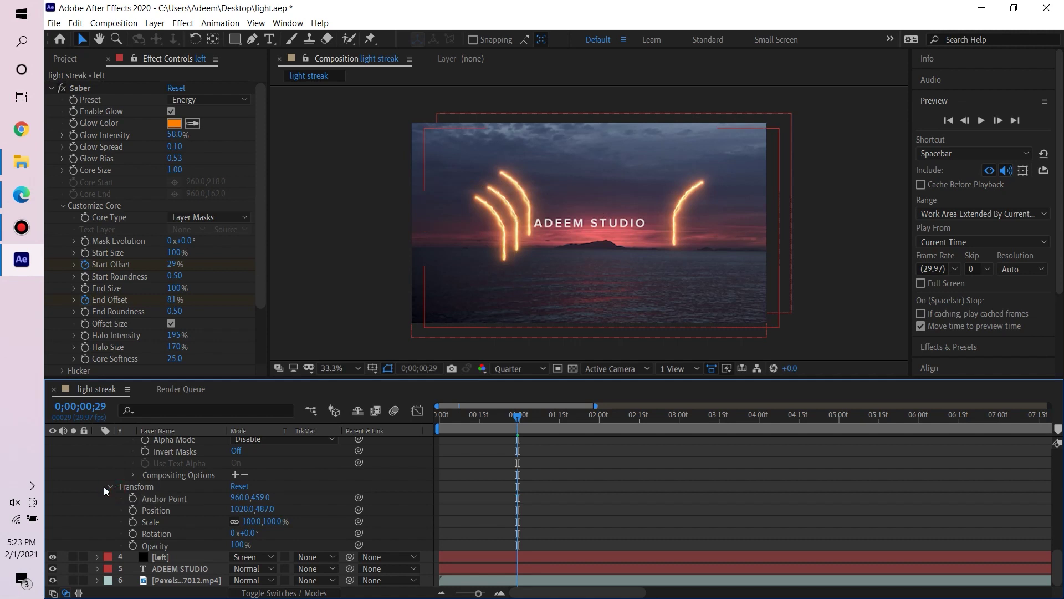
{"action": "scroll", "coordinate": [91, 488], "scroll_direction": "up", "scroll_amount": 3}
{"action": "scroll", "coordinate": [107, 480], "scroll_direction": "up", "scroll_amount": 10}
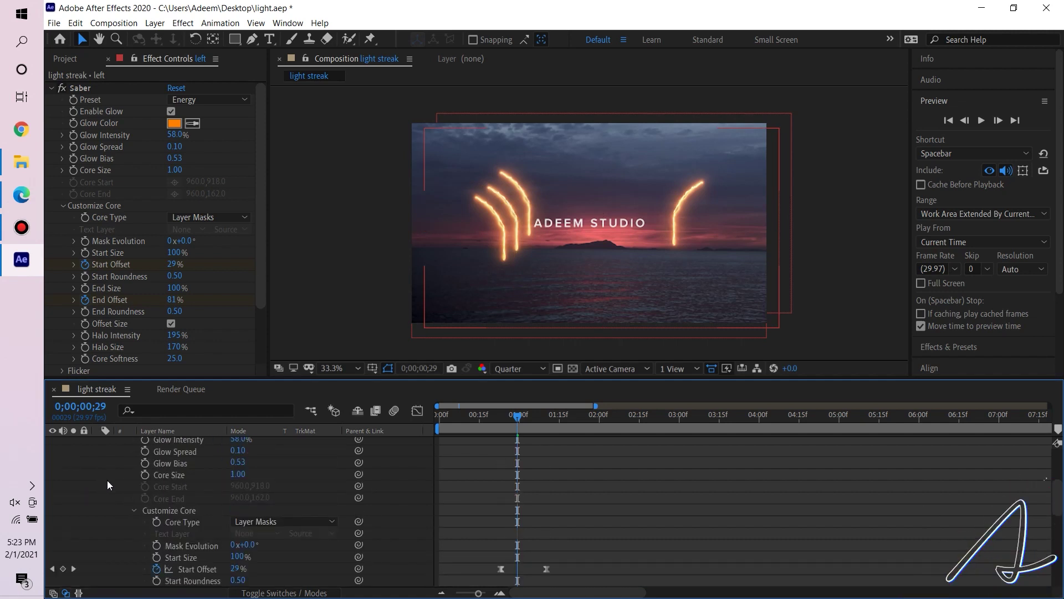
{"action": "left_click", "coordinate": [98, 454]}
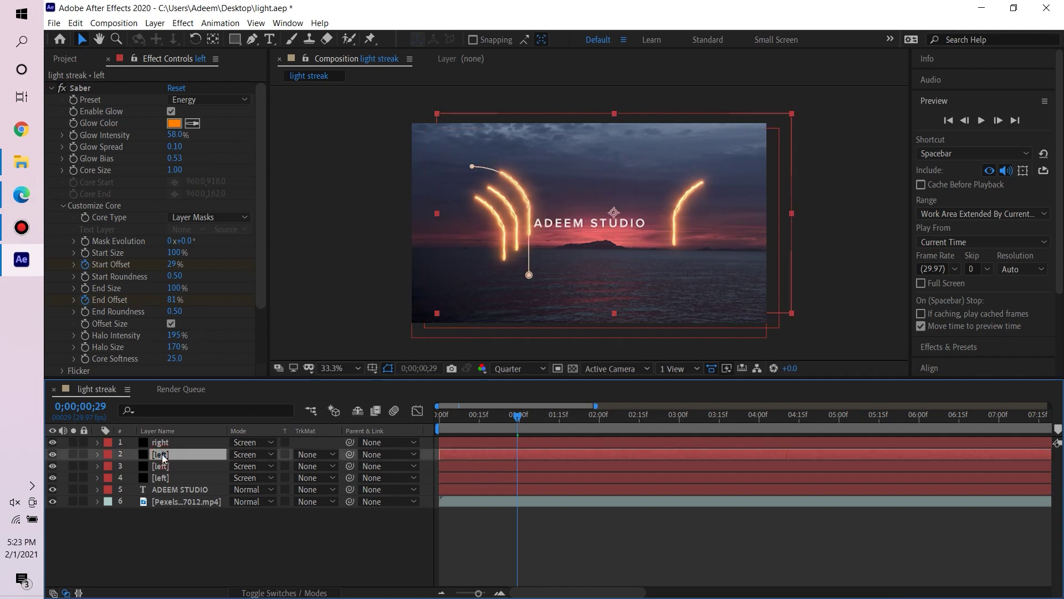
- Set the anchor point of the innermost "left" layer, layer 2, to 952, 526
{"action": "left_click", "coordinate": [97, 454]}
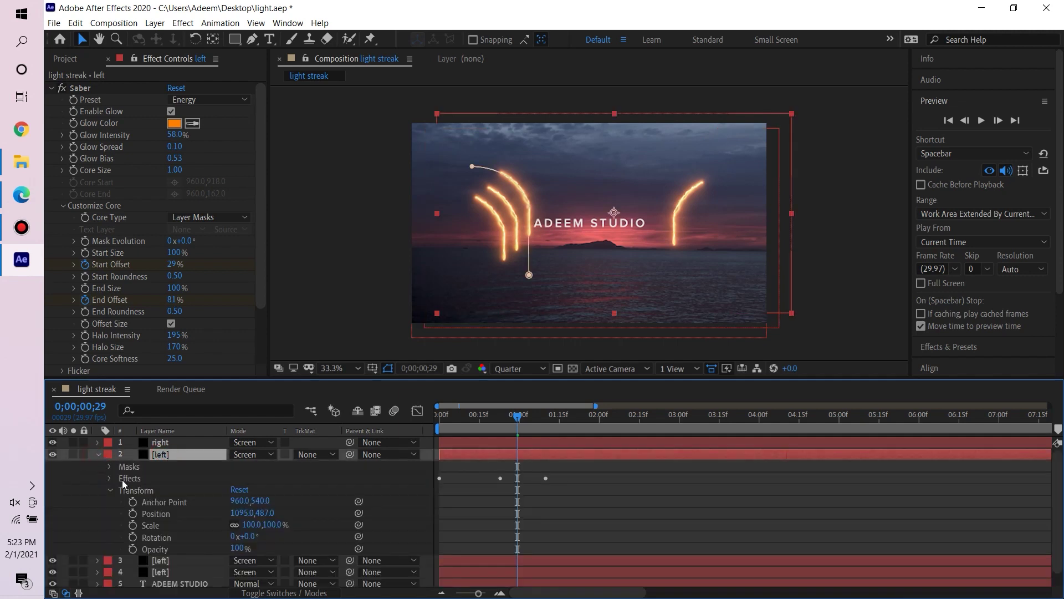
{"action": "left_click_drag", "start_coordinate": [247, 505], "coordinate": [230, 501]}
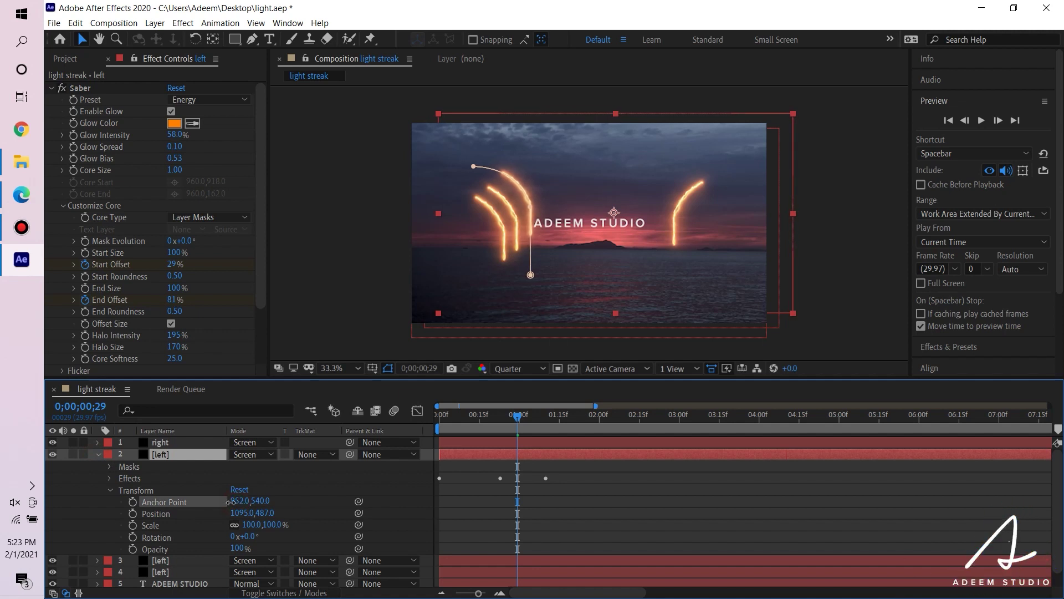
{"action": "left_click_drag", "start_coordinate": [266, 502], "coordinate": [253, 501]}
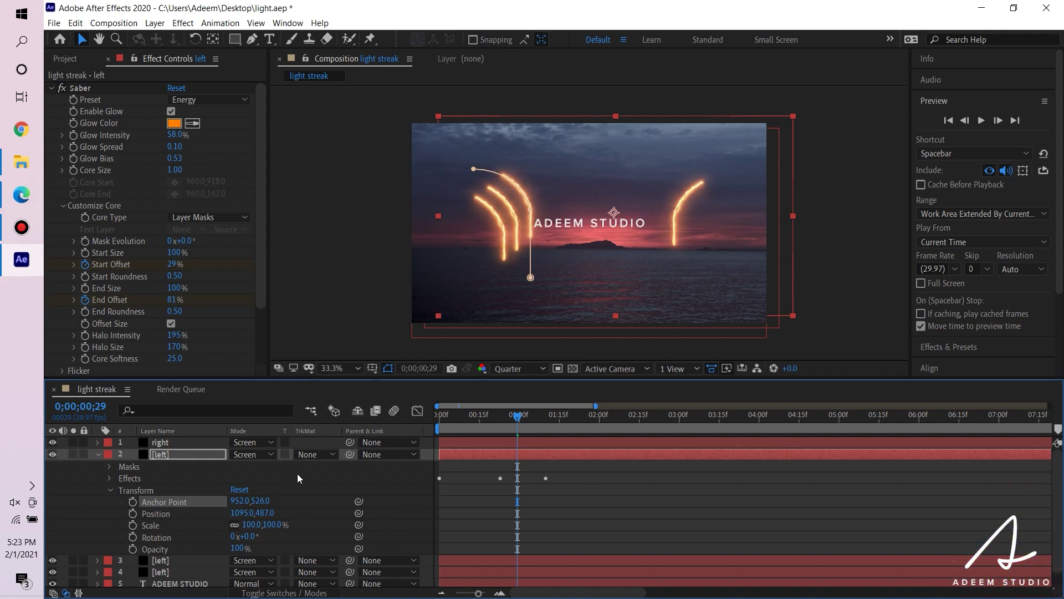
{"action": "left_click", "coordinate": [118, 491]}
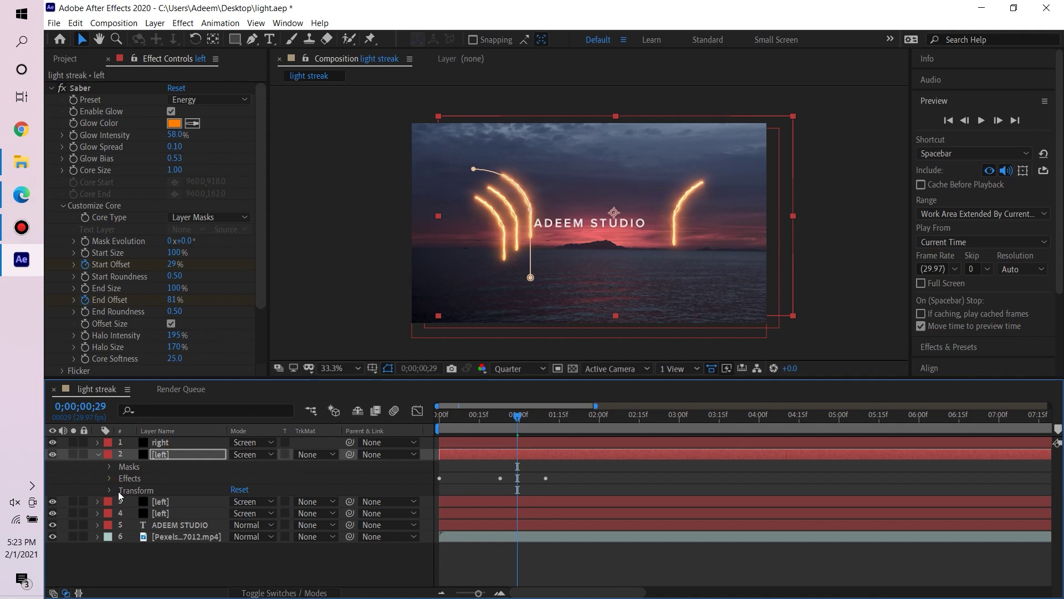
{"action": "left_click", "coordinate": [99, 454]}
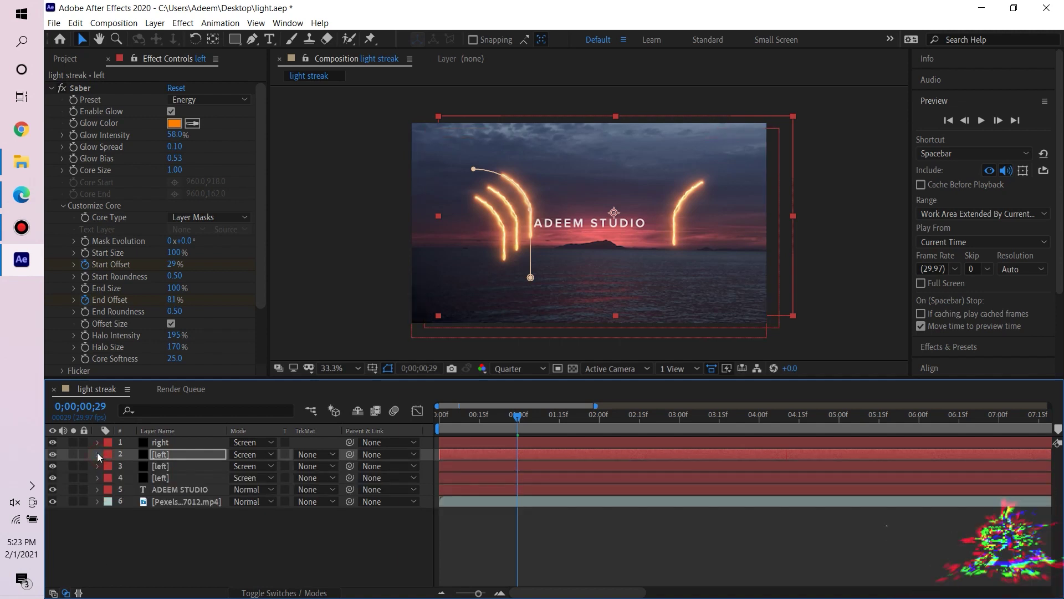
- Duplicate the "right" layer and set the original "right" layer's anchor point to 960, 459 to lower its streak
{"action": "left_click", "coordinate": [160, 443]}
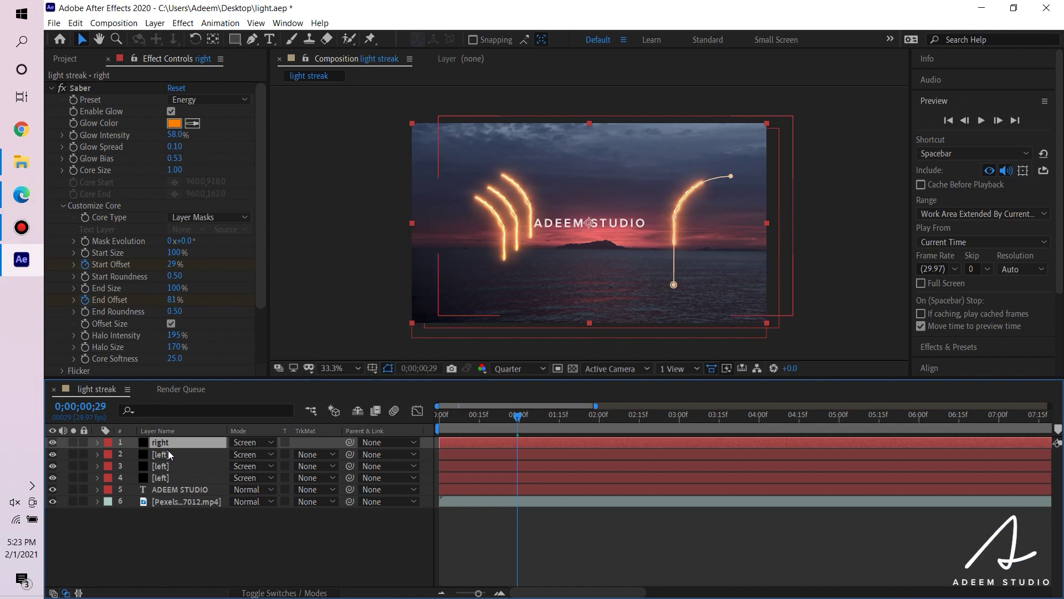
{"action": "key", "text": "ctrl+d"}
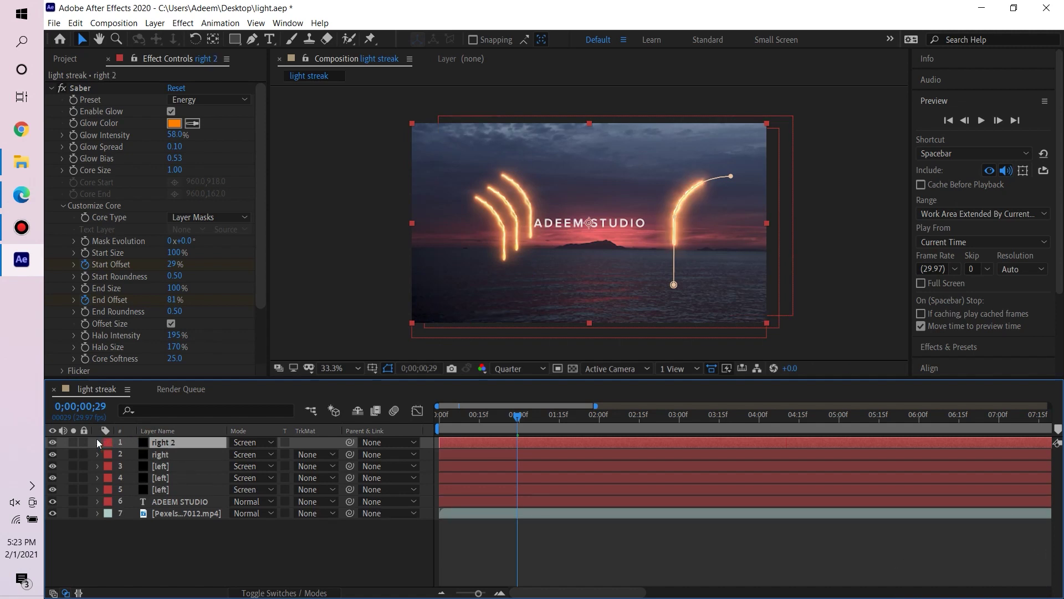
{"action": "left_click", "coordinate": [97, 454]}
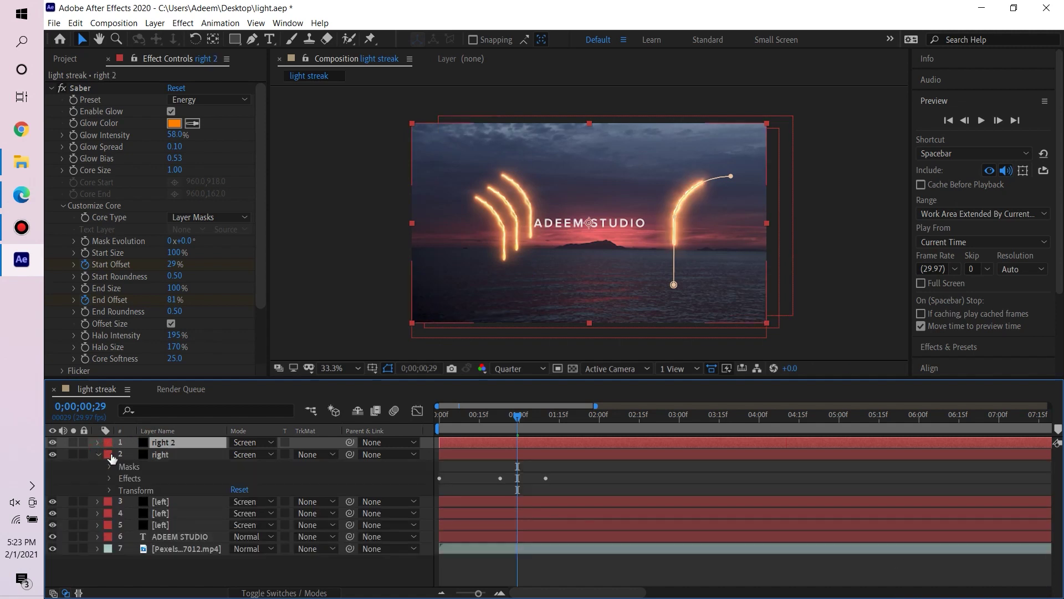
{"action": "left_click", "coordinate": [107, 490]}
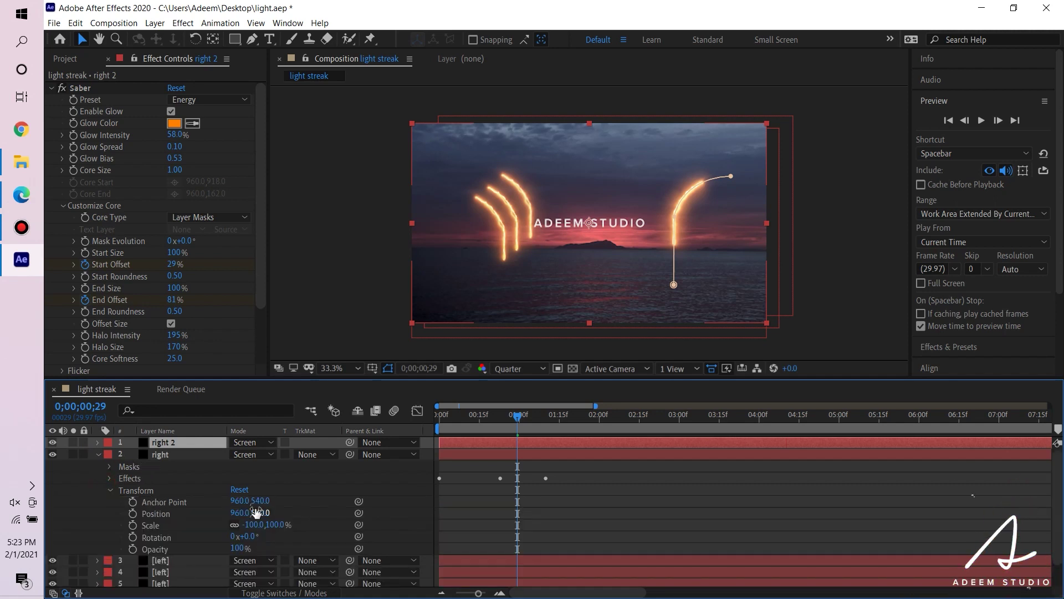
{"action": "type", "text": "45"}
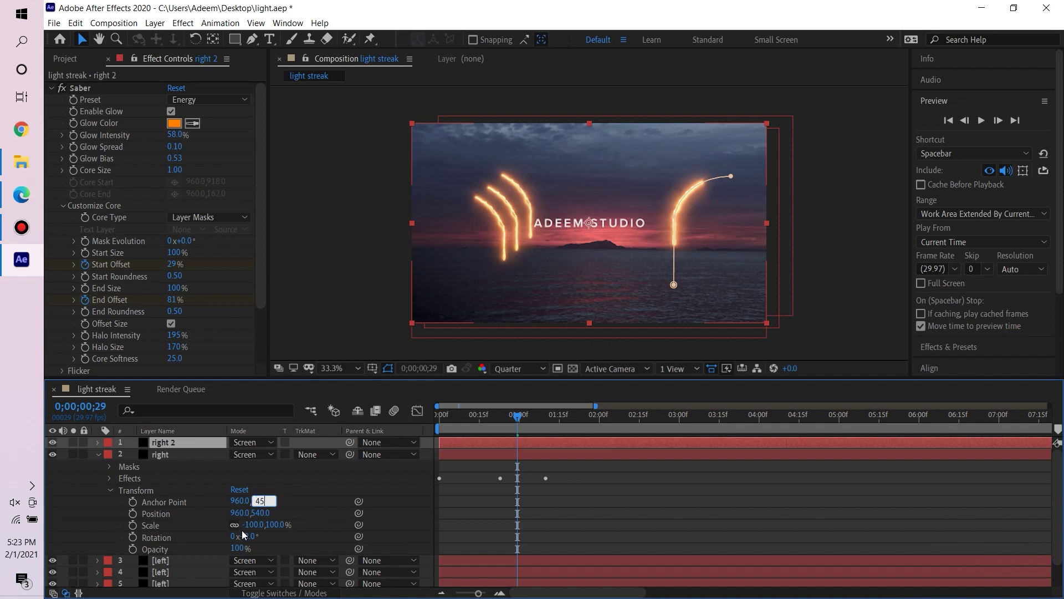
{"action": "type", "text": "9"}
{"action": "key", "text": "Return"}
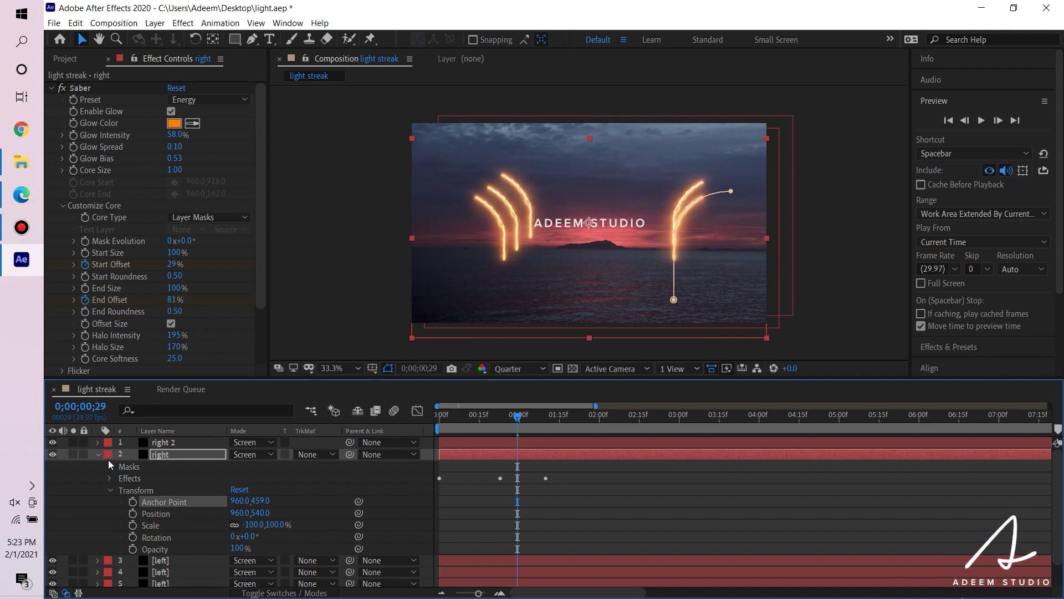
{"action": "mouse_move", "coordinate": [517, 417]}
{"action": "left_mouse_down"}
{"action": "mouse_move", "coordinate": [492, 419]}
{"action": "mouse_move", "coordinate": [527, 419]}
{"action": "mouse_move", "coordinate": [491, 416]}
{"action": "mouse_move", "coordinate": [511, 413]}
{"action": "left_mouse_up"}
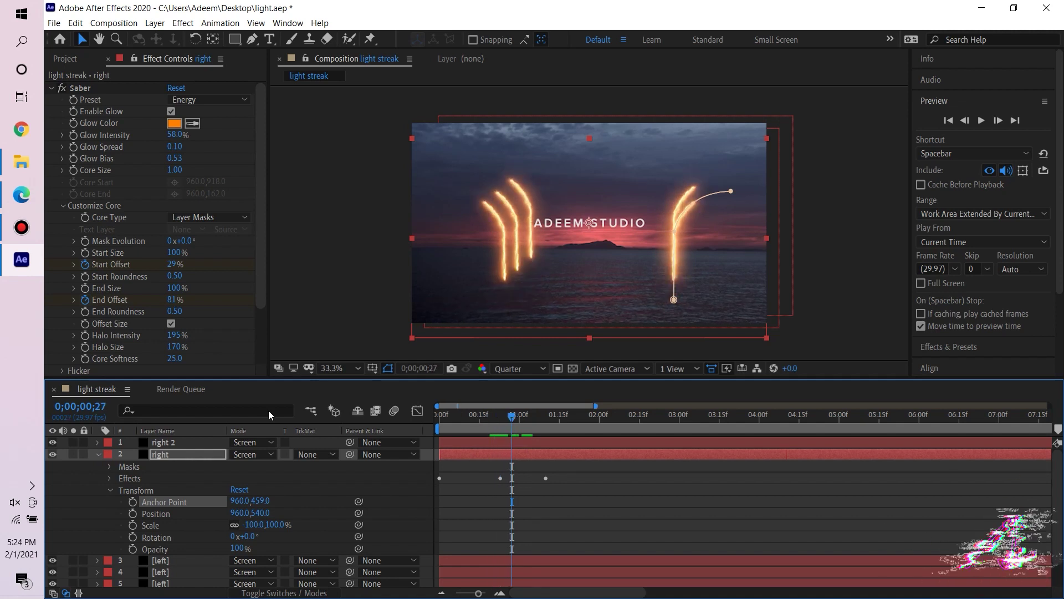
{"action": "left_click", "coordinate": [98, 454]}
- Set the anchor point of the "right 2" layer to 897, 540 to shift its streak inward toward the text
{"action": "left_click", "coordinate": [95, 442]}
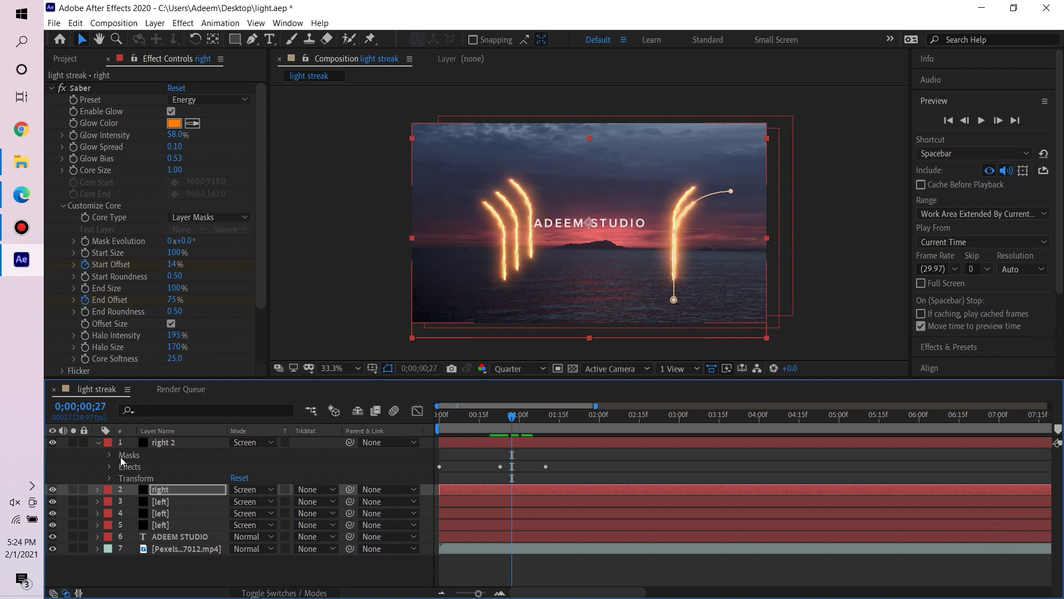
{"action": "left_click", "coordinate": [107, 476]}
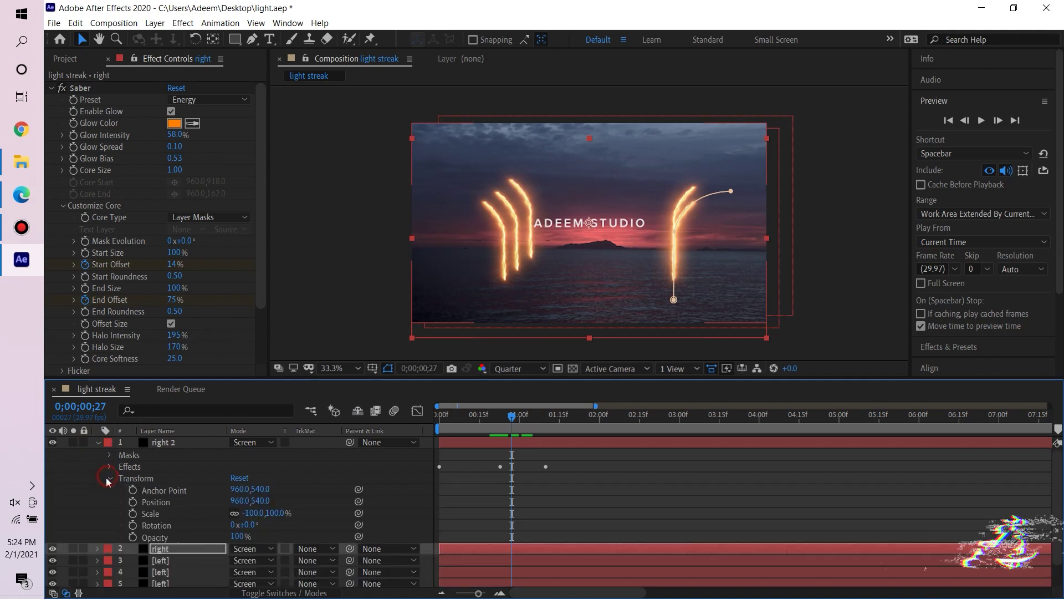
{"action": "left_click", "coordinate": [250, 486]}
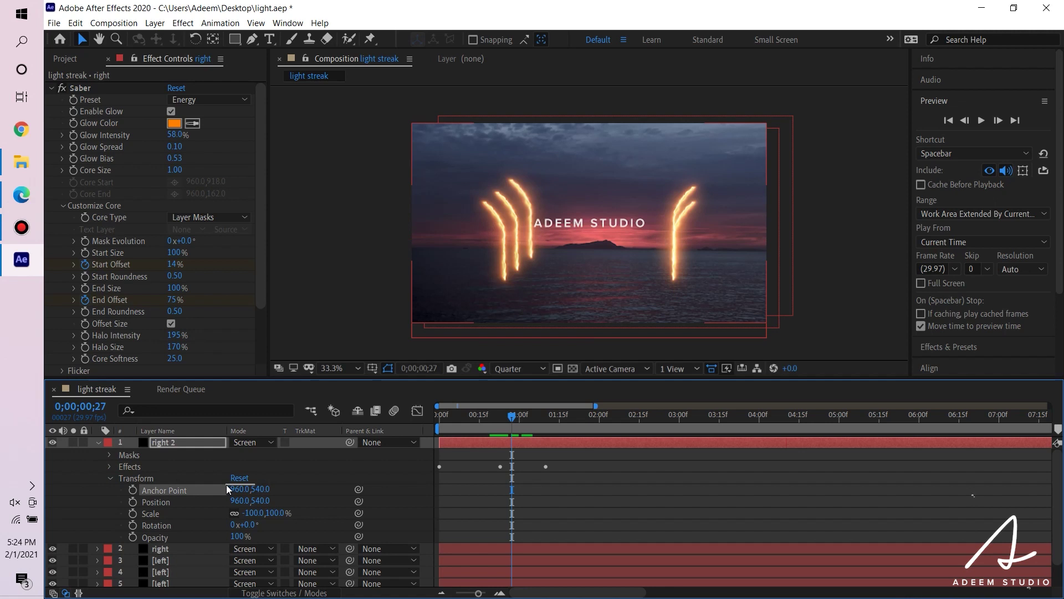
{"action": "left_click", "coordinate": [256, 489]}
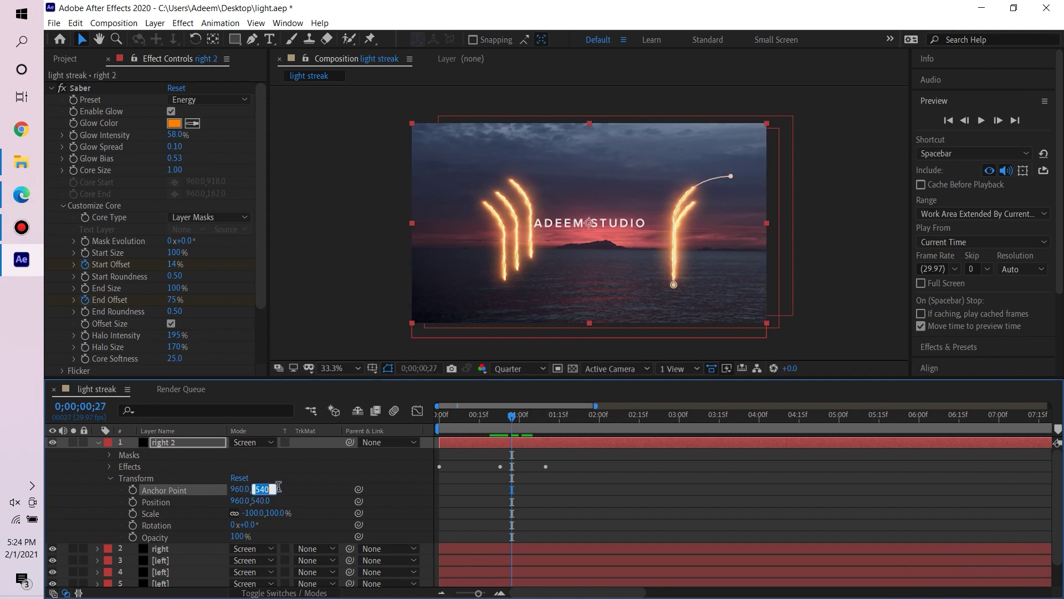
{"action": "left_click", "coordinate": [284, 484]}
{"action": "left_click_drag", "start_coordinate": [263, 490], "coordinate": [190, 486]}
{"action": "key", "text": "ctrl+z"}
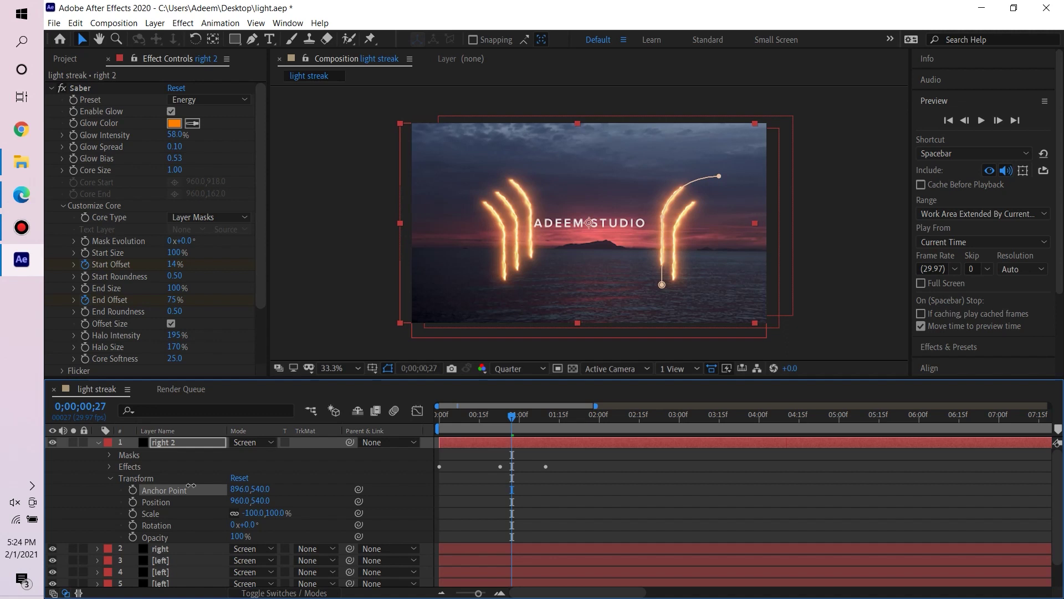
{"action": "left_click", "coordinate": [98, 442]}
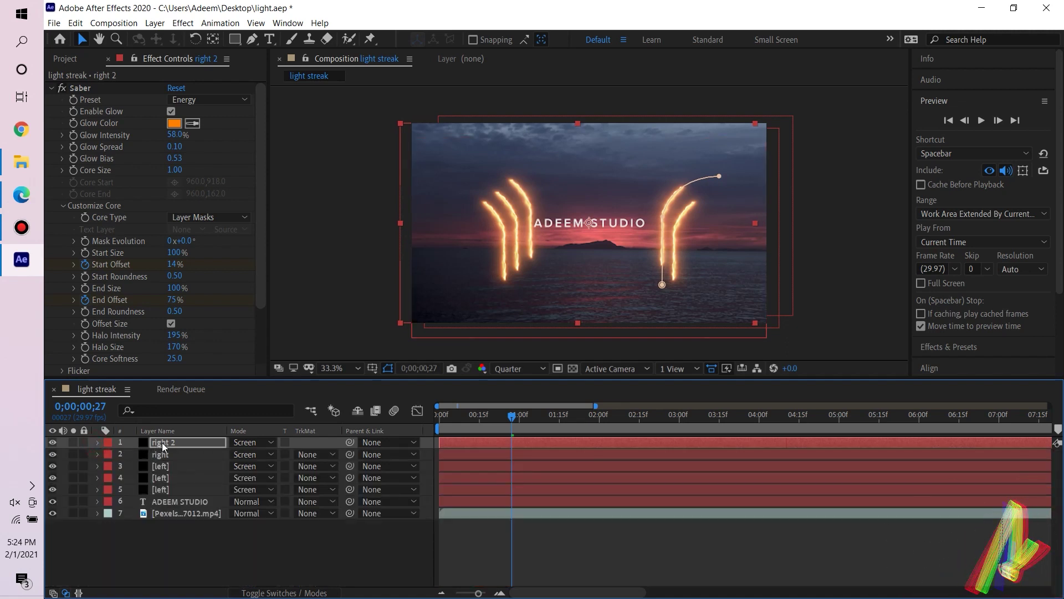
- Duplicate "right 2" and set the new copy's anchor point to 820, 587 to form the third, innermost right streak
{"action": "key", "text": "ctrl+d"}
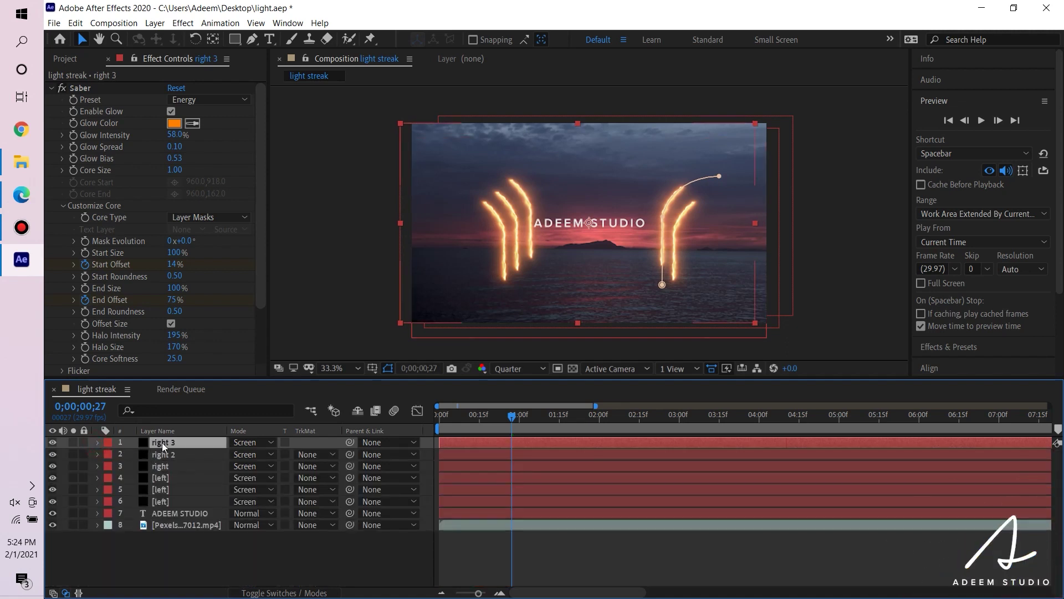
{"action": "left_click", "coordinate": [97, 442]}
{"action": "left_click", "coordinate": [109, 478]}
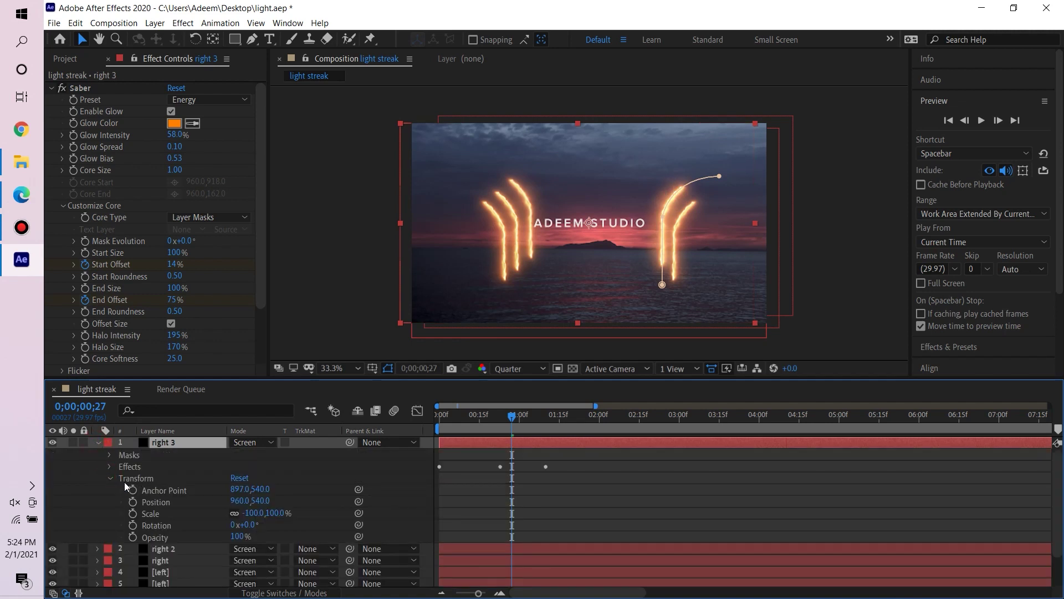
{"action": "left_click_drag", "start_coordinate": [236, 495], "coordinate": [182, 484]}
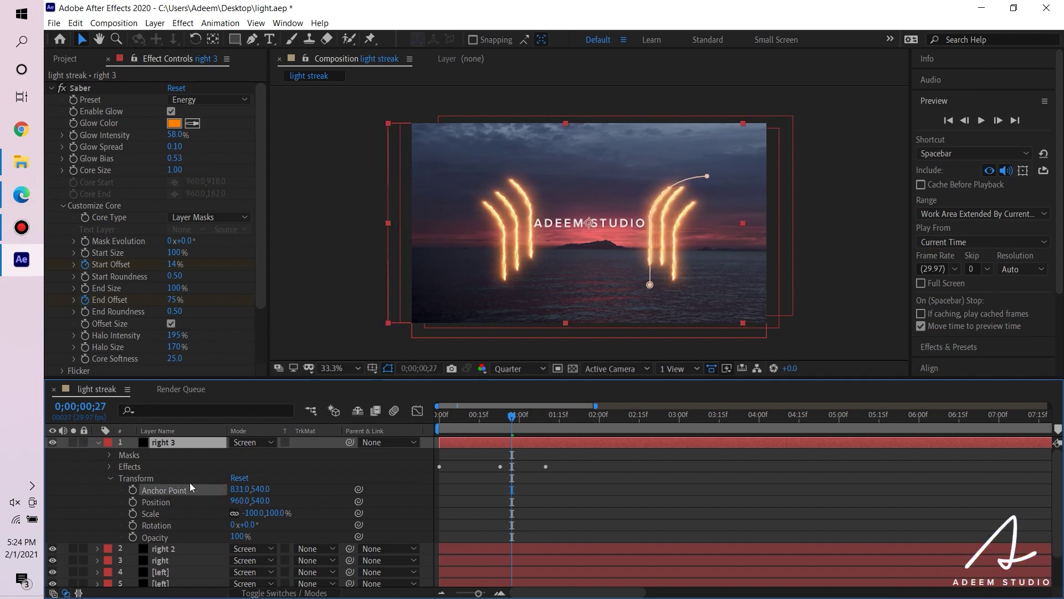
{"action": "left_click_drag", "start_coordinate": [259, 487], "coordinate": [291, 486]}
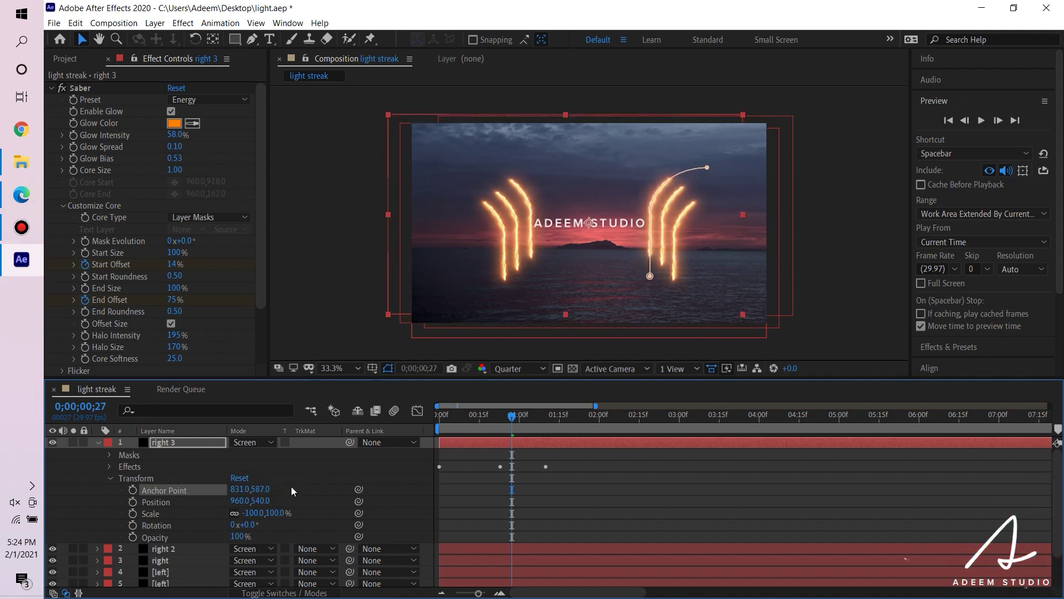
{"action": "left_click_drag", "start_coordinate": [249, 488], "coordinate": [234, 488]}
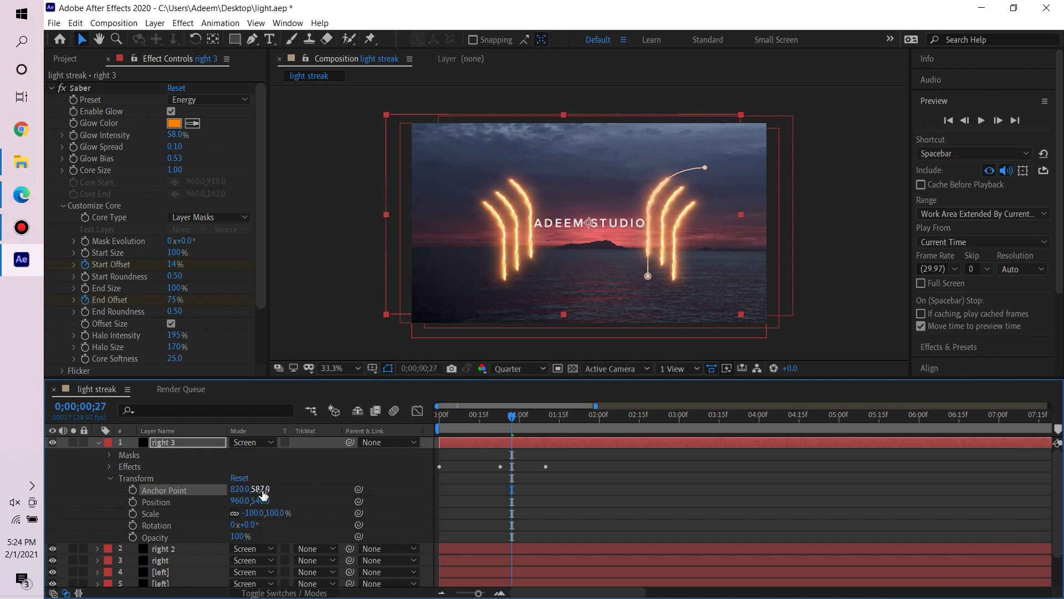
{"action": "left_click", "coordinate": [99, 441]}
- Fine-tune the anchor point of the "right 2" layer to 890, 540 and save the project
{"action": "left_click", "coordinate": [99, 454]}
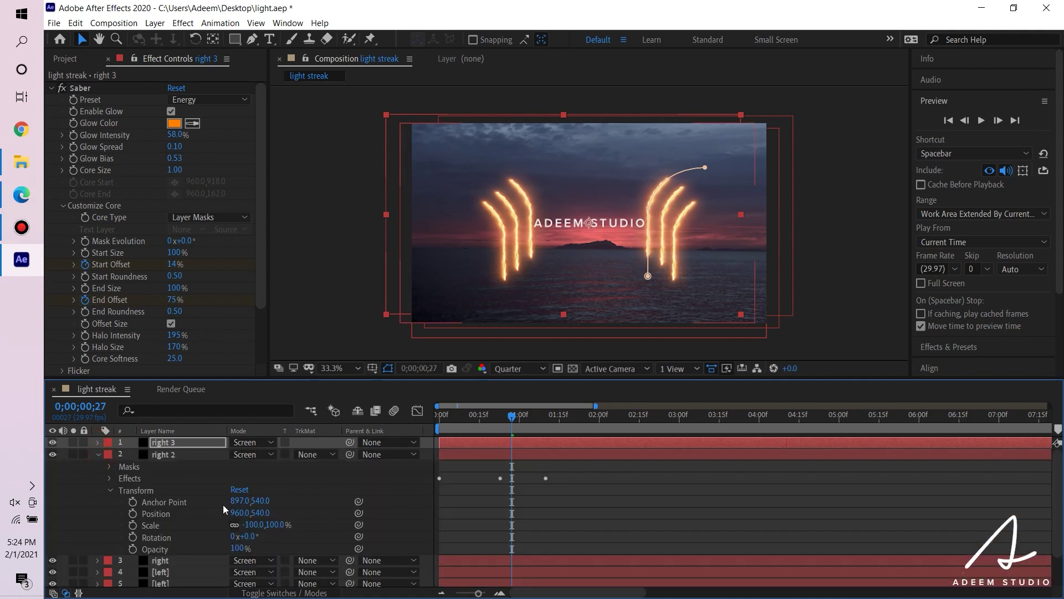
{"action": "left_click_drag", "start_coordinate": [236, 500], "coordinate": [233, 500]}
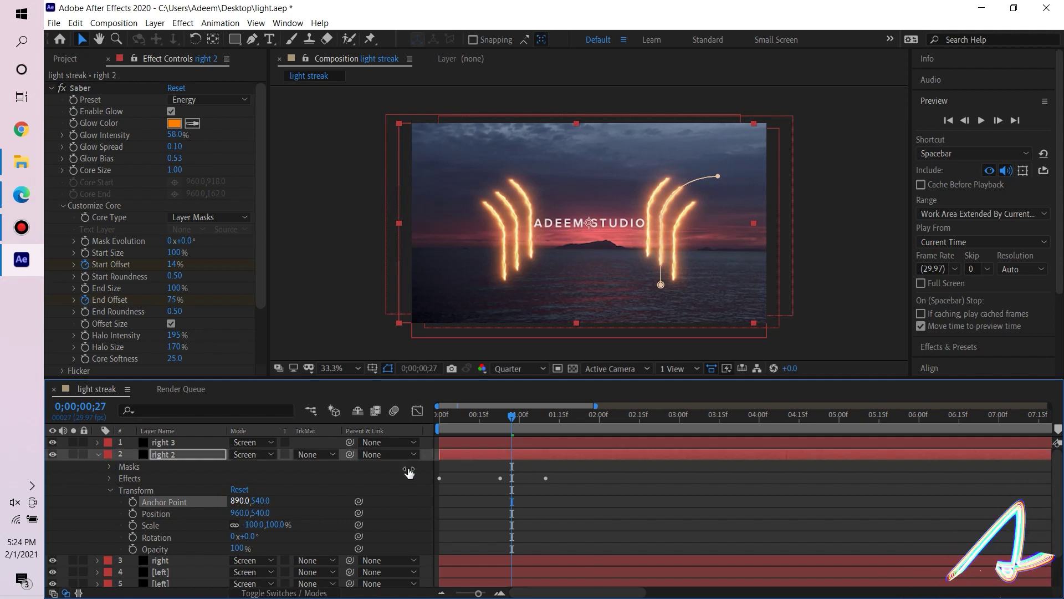
{"action": "left_click", "coordinate": [98, 454]}
{"action": "key", "text": "ctrl+s"}
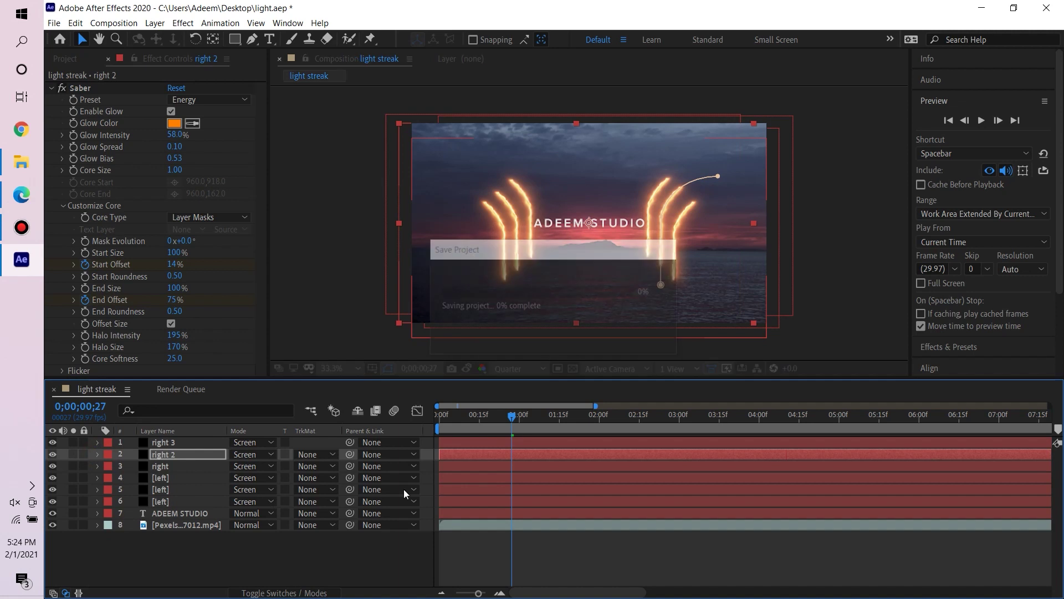
- Preview the streak animation from the start of the composition, then return to 0;00;00;00
{"action": "key", "text": "Home"}
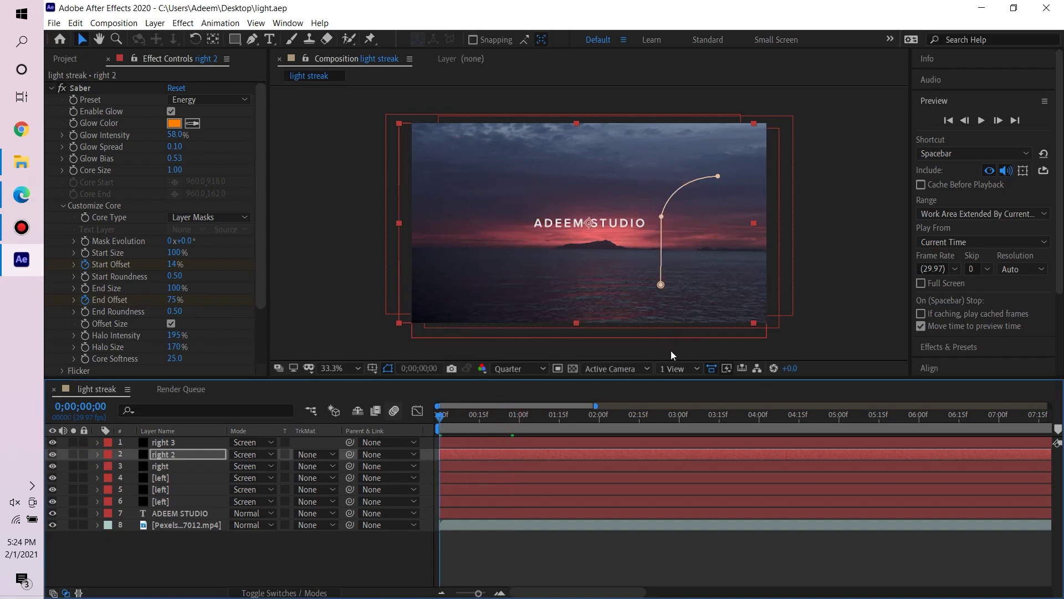
{"action": "left_click", "coordinate": [982, 119]}
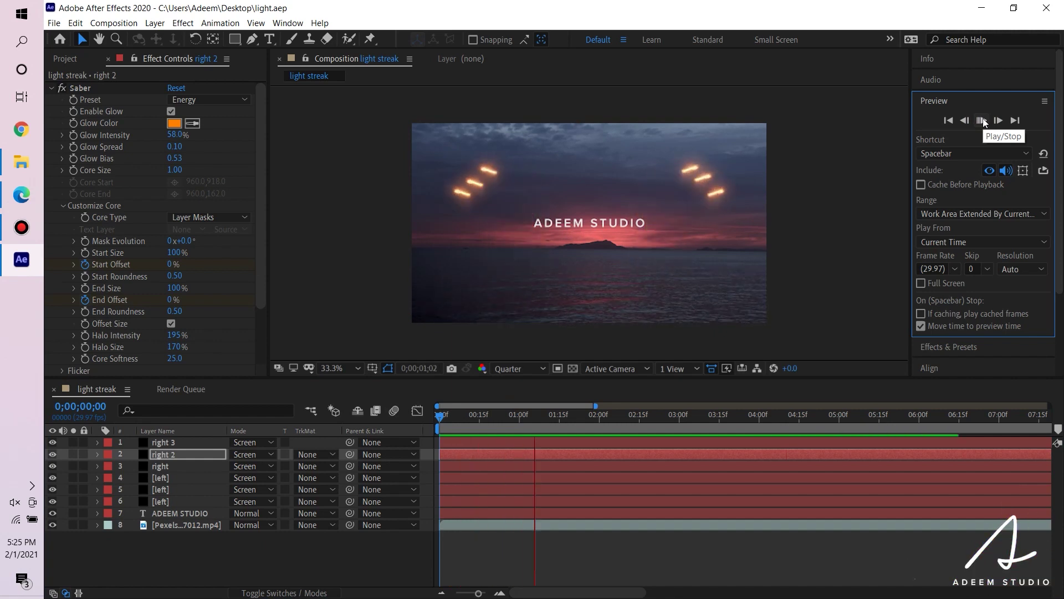
{"action": "left_click", "coordinate": [982, 118]}
{"action": "left_click_drag", "start_coordinate": [583, 416], "coordinate": [434, 417]}
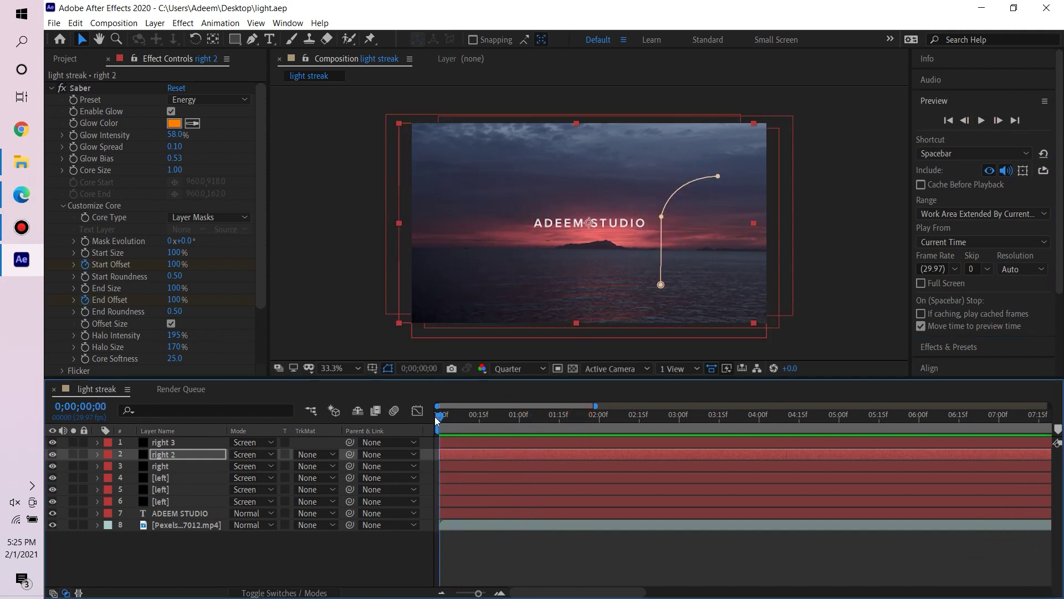
- At 0;00;00;22, change the Saber glow color of the middle "left" streak, layer 5, to magenta pink
{"action": "left_click", "coordinate": [156, 504]}
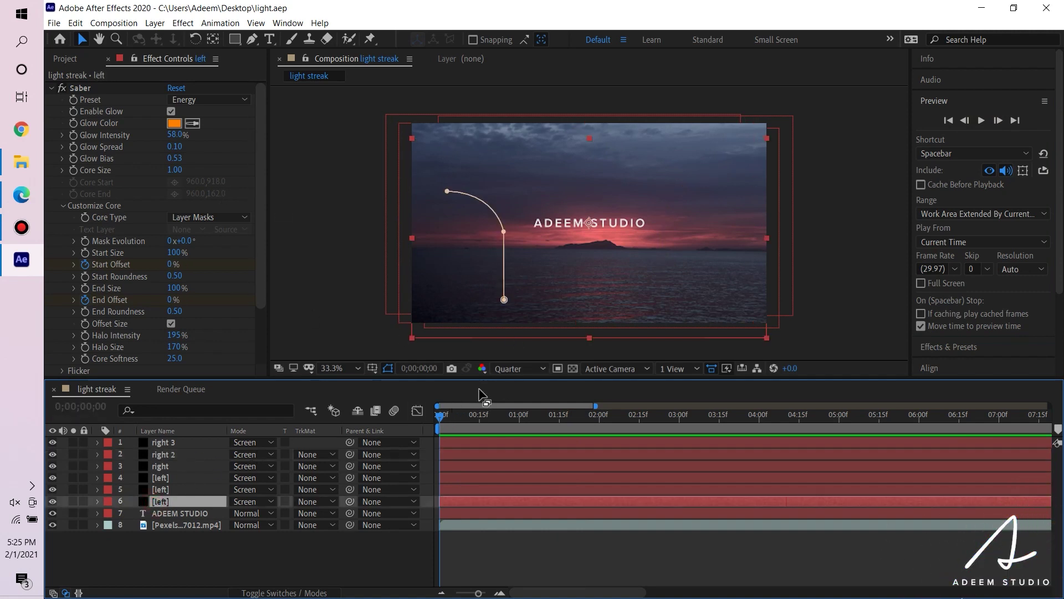
{"action": "left_click_drag", "start_coordinate": [451, 418], "coordinate": [499, 415]}
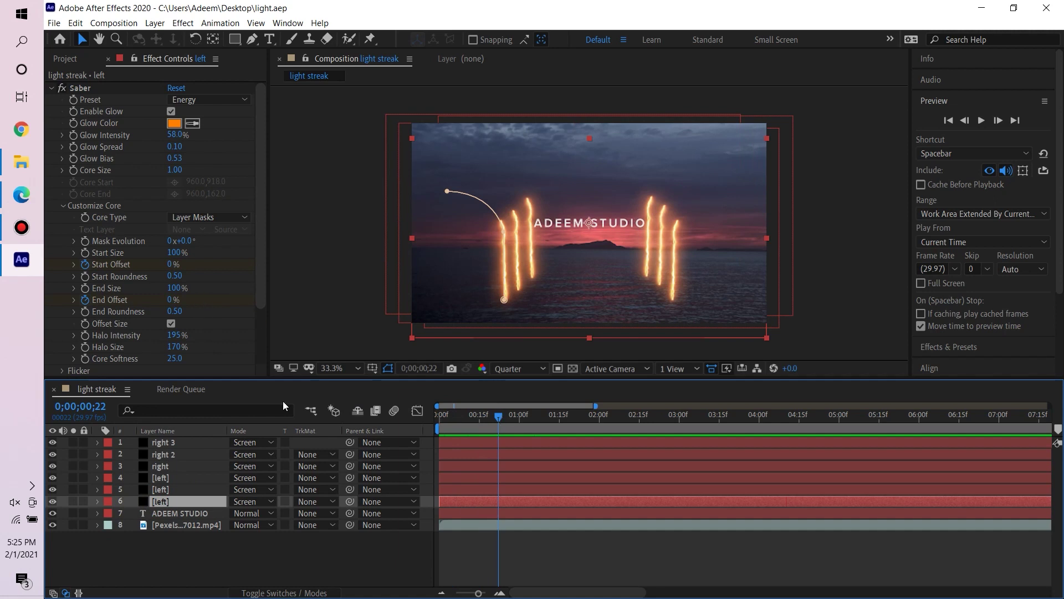
{"action": "left_click", "coordinate": [162, 490]}
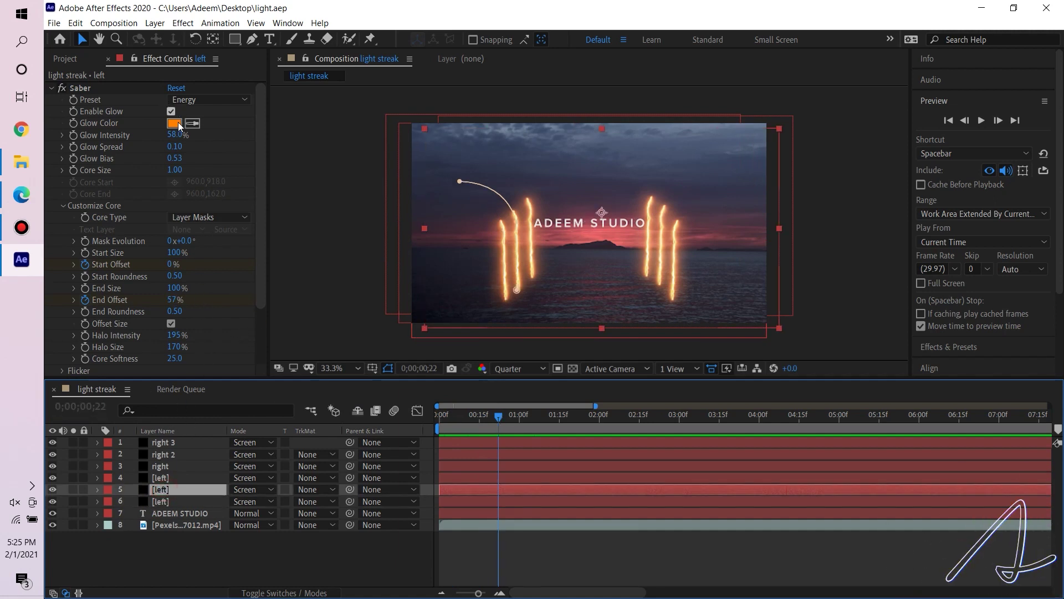
{"action": "left_click", "coordinate": [175, 124]}
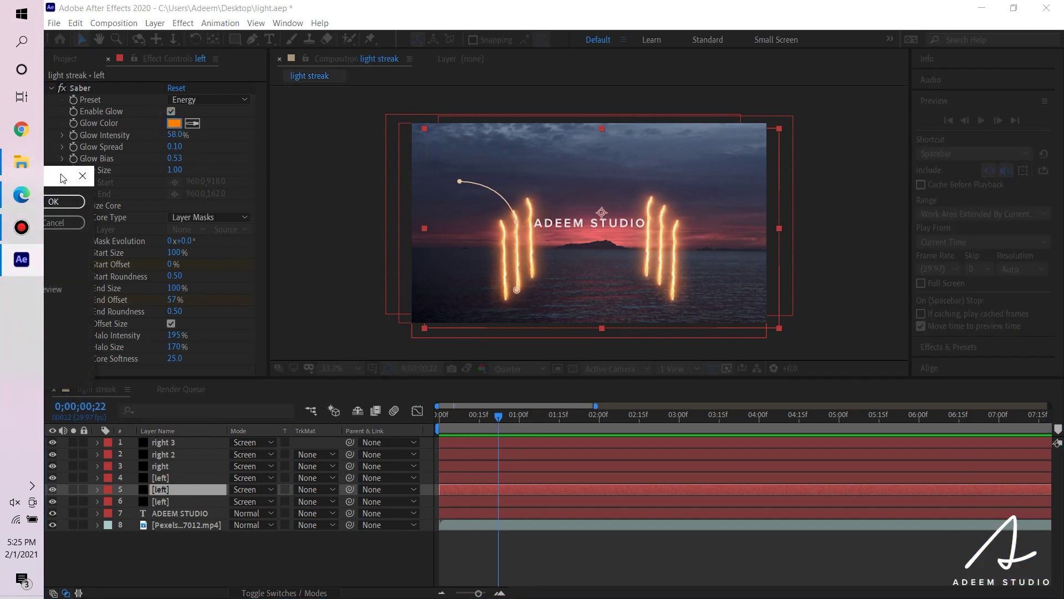
{"action": "left_click", "coordinate": [244, 189]}
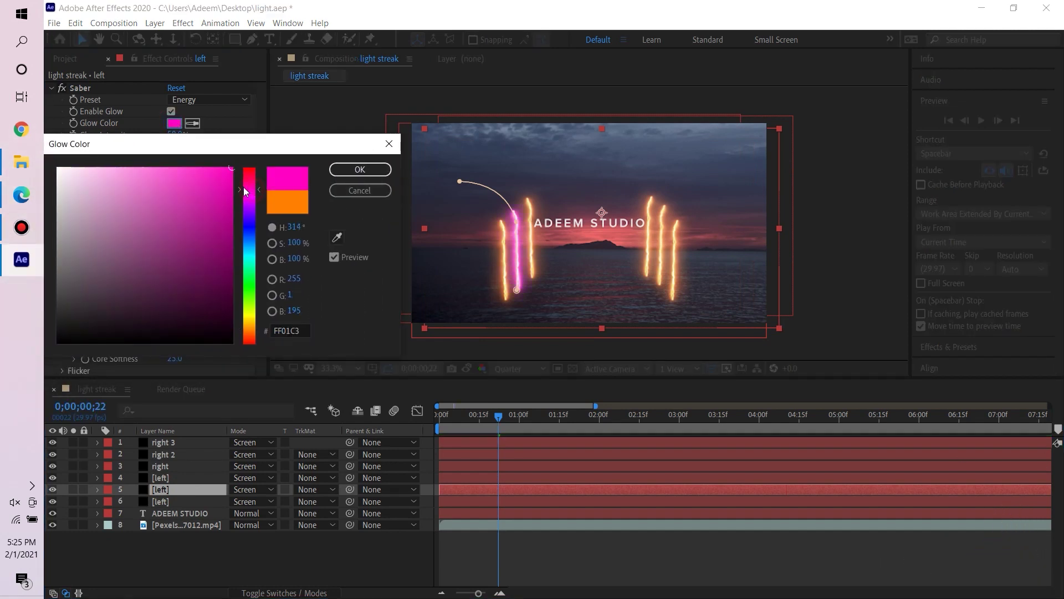
{"action": "left_click_drag", "start_coordinate": [256, 190], "coordinate": [261, 188]}
{"action": "left_click", "coordinate": [359, 169]}
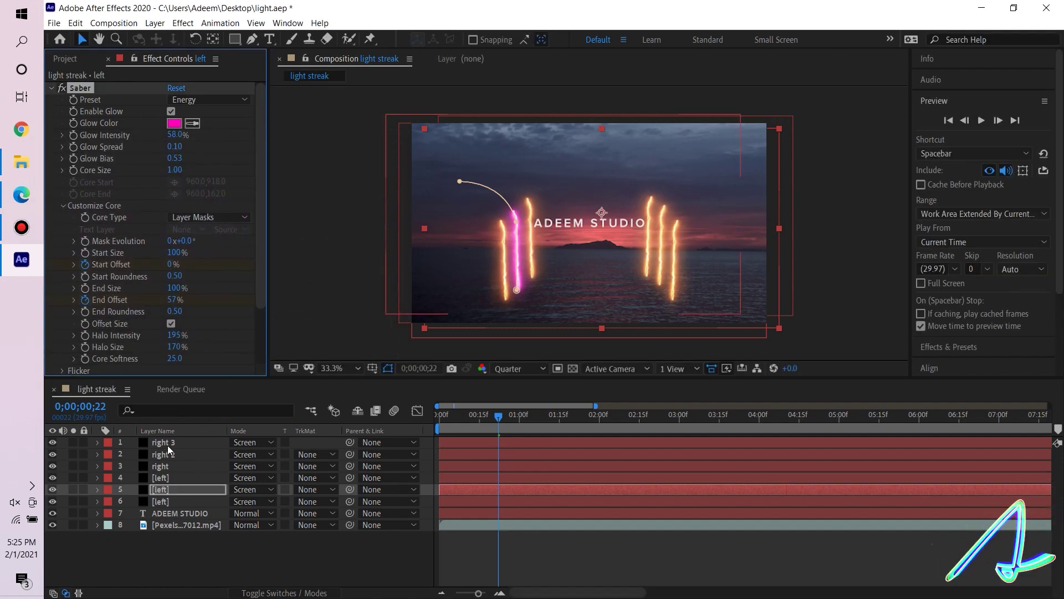
- Set the Saber glow color of the "right 2" streak to FF01BE
{"action": "left_click", "coordinate": [167, 444]}
{"action": "left_click", "coordinate": [167, 455]}
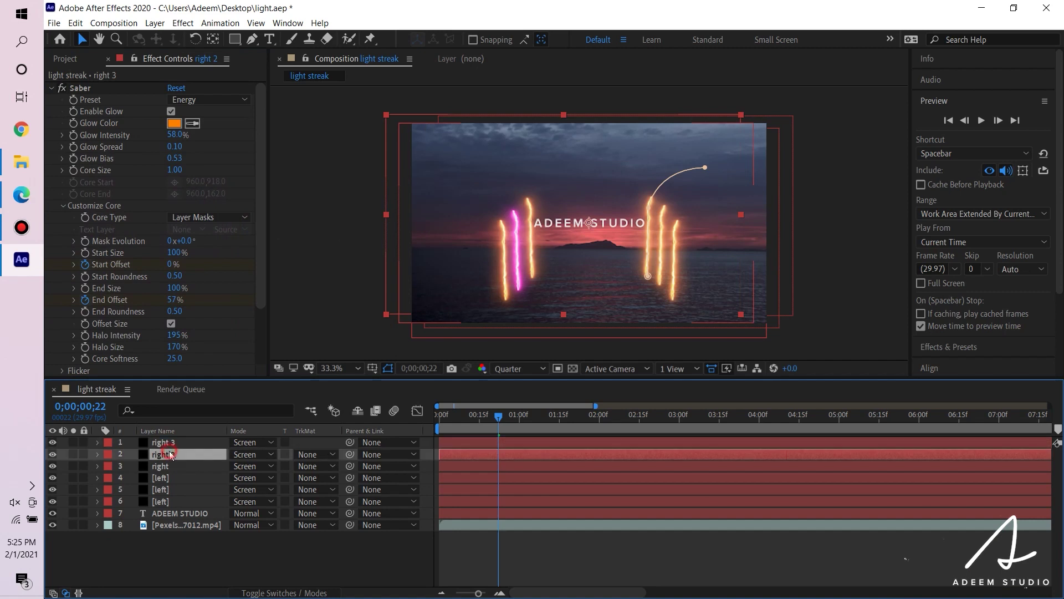
{"action": "left_click", "coordinate": [176, 124]}
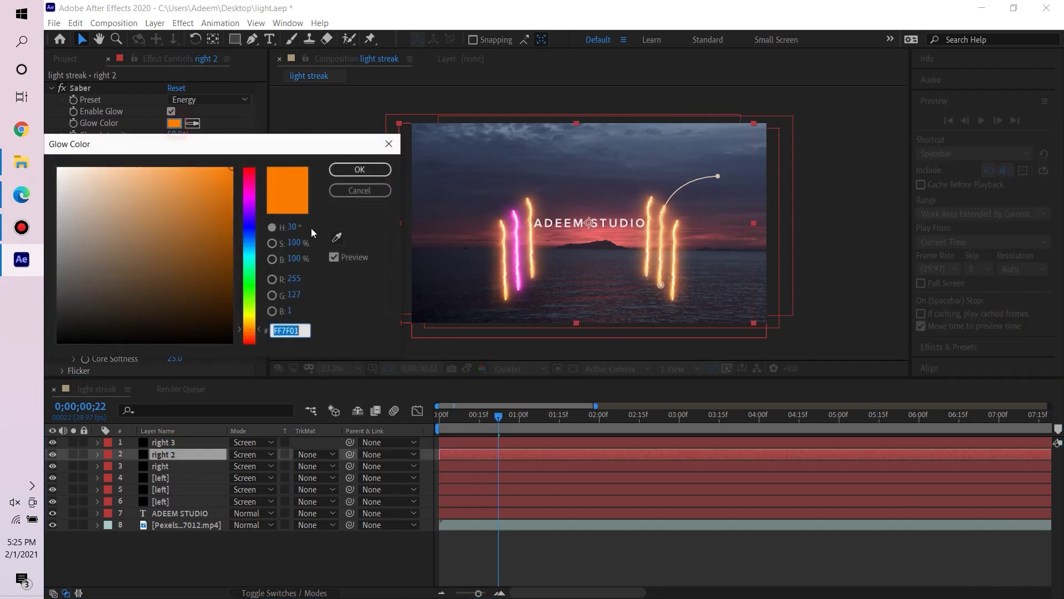
{"action": "type", "text": "FF01BE"}
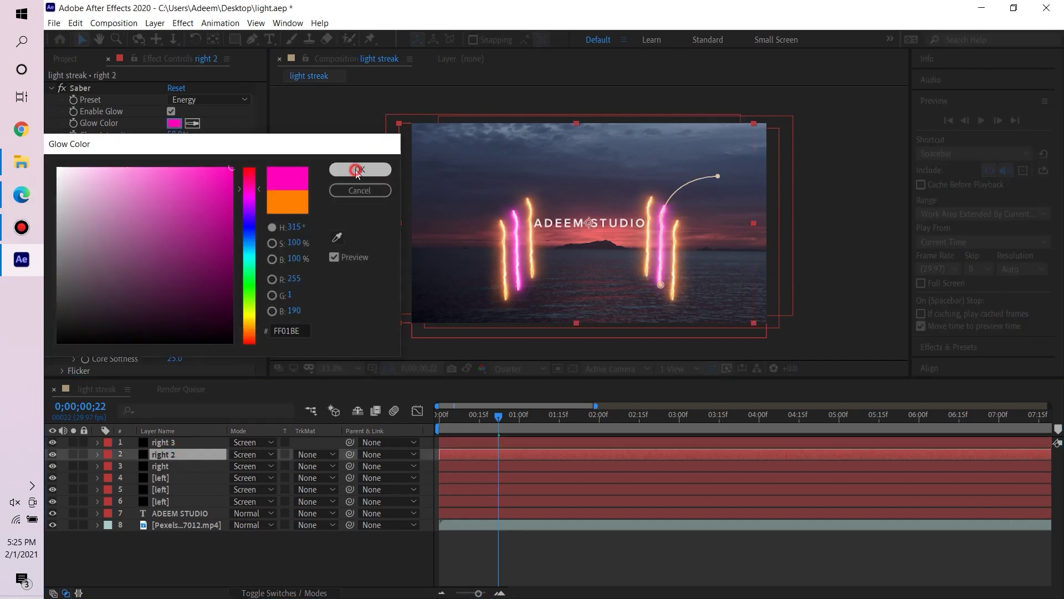
{"action": "left_click", "coordinate": [360, 169]}
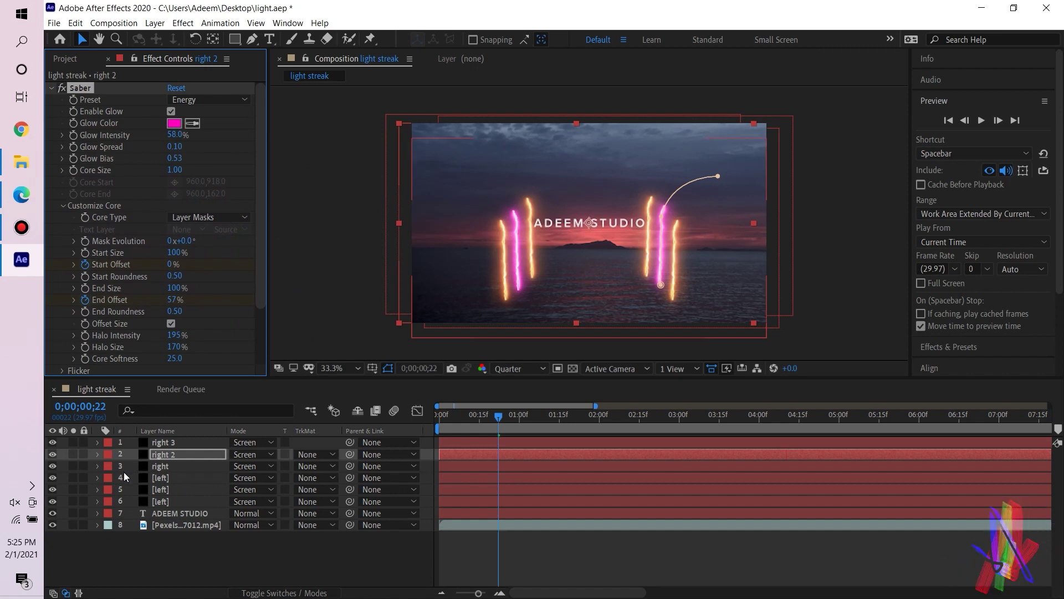
- Change the Saber glow color of the innermost "left" streak, layer 4, to green 27FF01 and copy its hex code
{"action": "left_click", "coordinate": [162, 478]}
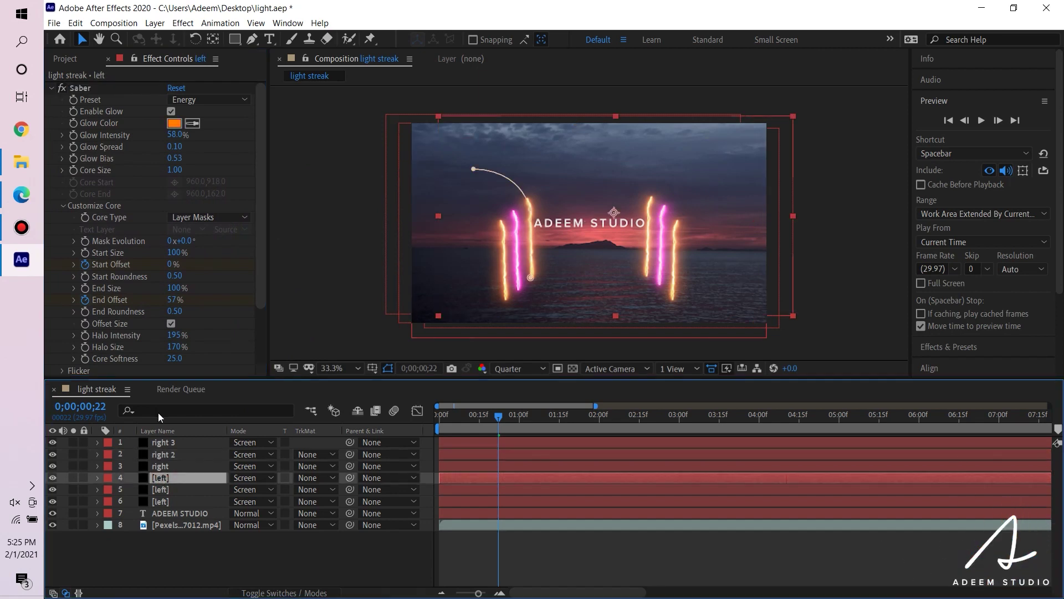
{"action": "left_click", "coordinate": [176, 124]}
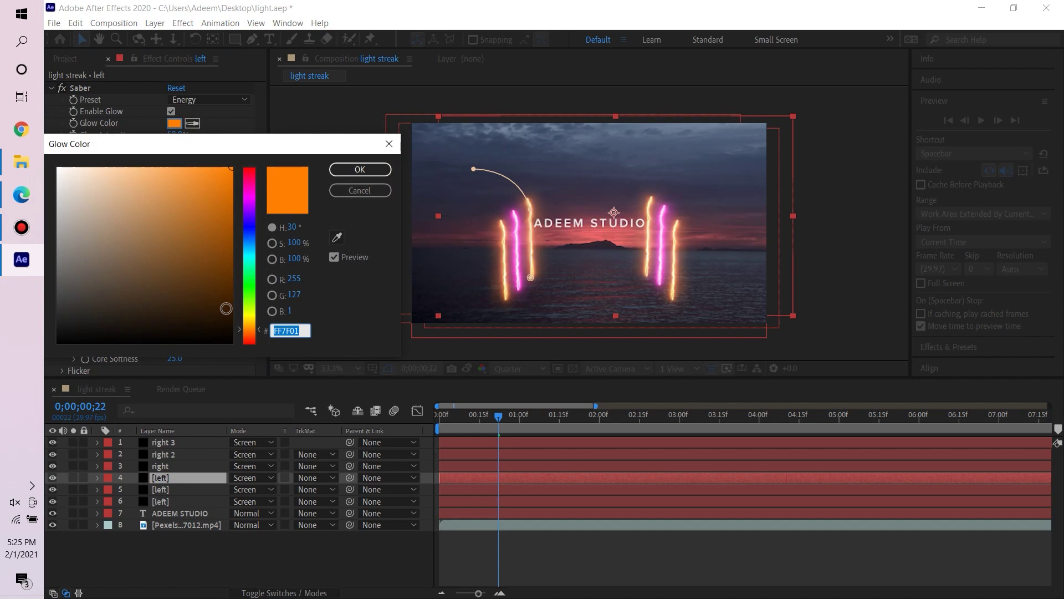
{"action": "left_click", "coordinate": [255, 289]}
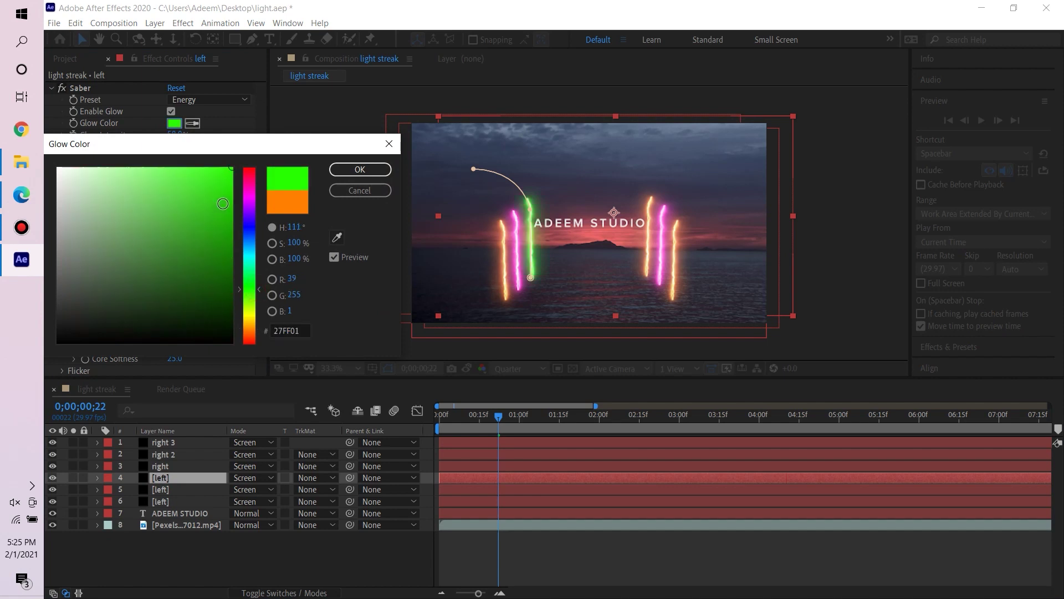
{"action": "left_click", "coordinate": [304, 326]}
{"action": "left_click_drag", "start_coordinate": [306, 327], "coordinate": [267, 322]}
{"action": "key", "text": "ctrl+c"}
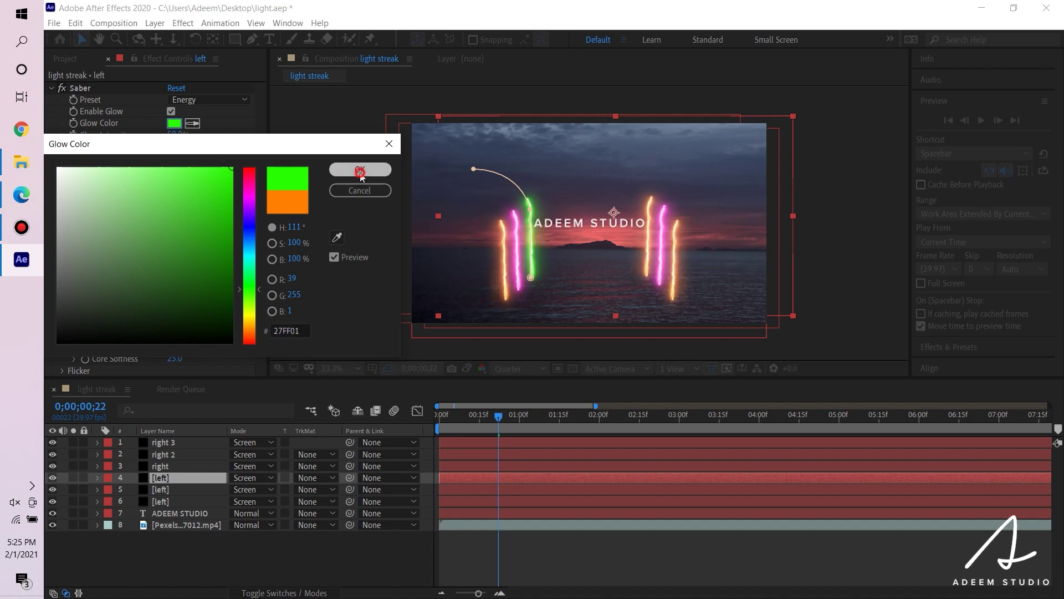
{"action": "left_click", "coordinate": [361, 169]}
- Apply the copied green 27FF01 as the Saber glow color of the "right 3" streak and save the project
{"action": "left_click", "coordinate": [164, 442]}
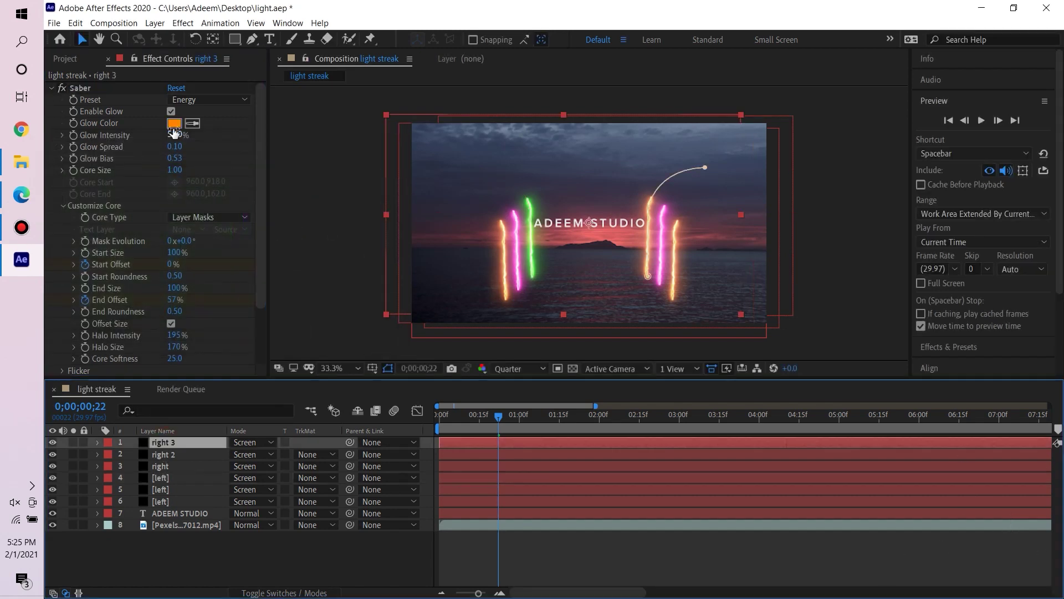
{"action": "left_click", "coordinate": [177, 123]}
{"action": "key", "text": "ctrl+v"}
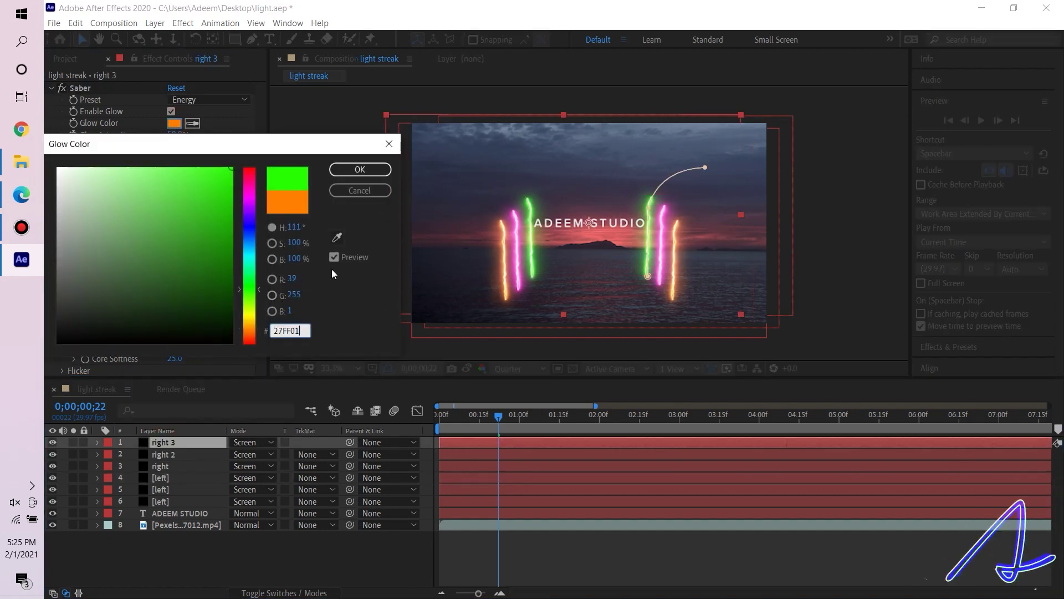
{"action": "left_click", "coordinate": [354, 173]}
{"action": "key", "text": "ctrl+s"}
- Preview the recolored streak animation from the start of the composition
{"action": "left_click", "coordinate": [487, 410]}
{"action": "key", "text": "Home"}
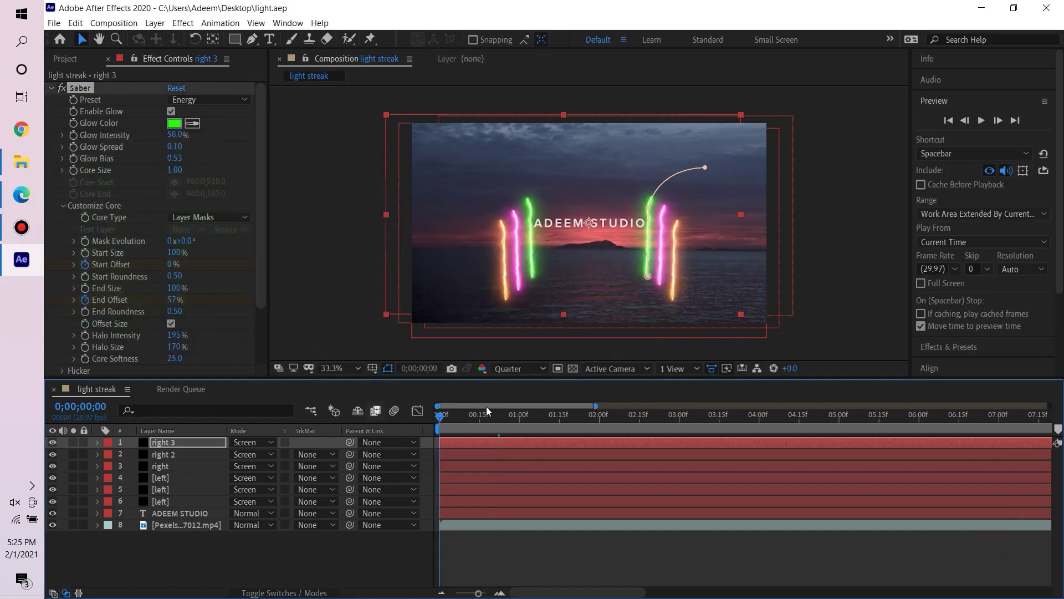
{"action": "left_click", "coordinate": [980, 121]}
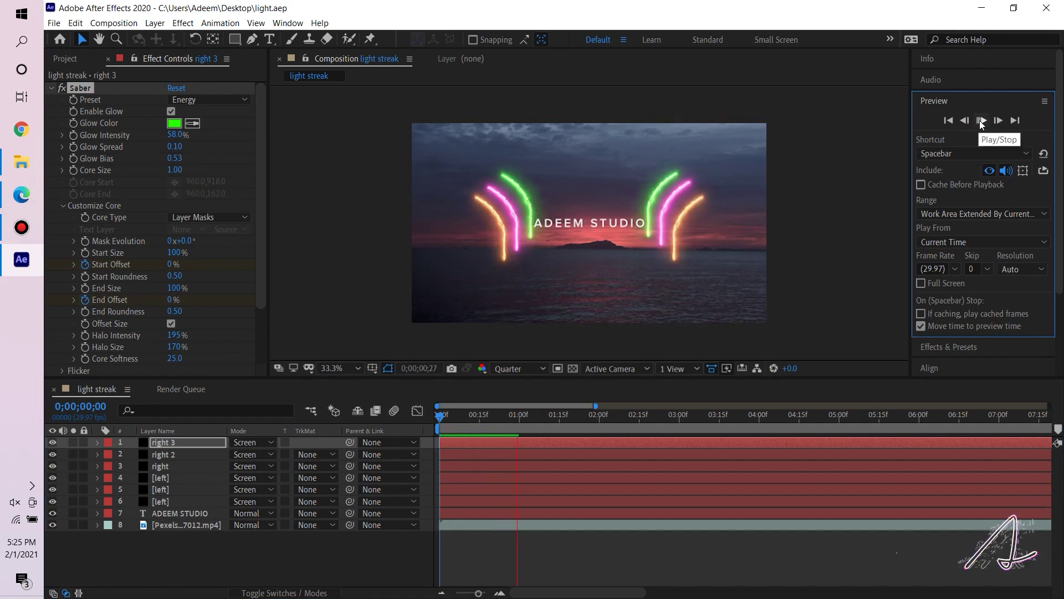
{"action": "left_click", "coordinate": [981, 121]}
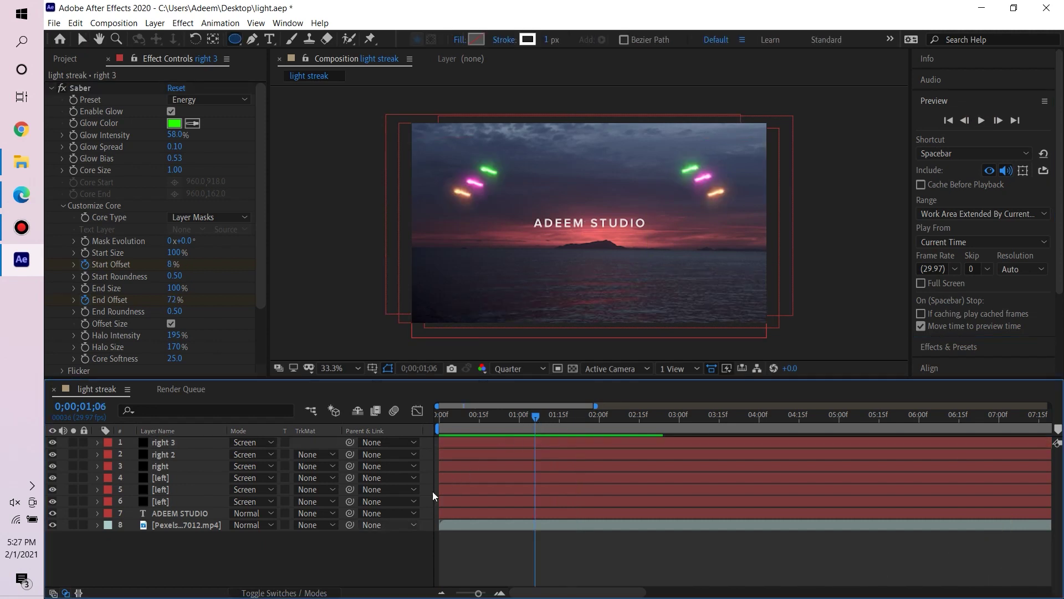
- Create a new black 1920 x 1080 solid layer named "circle"
{"action": "right_click", "coordinate": [261, 554]}
{"action": "mouse_move", "coordinate": [421, 422]}
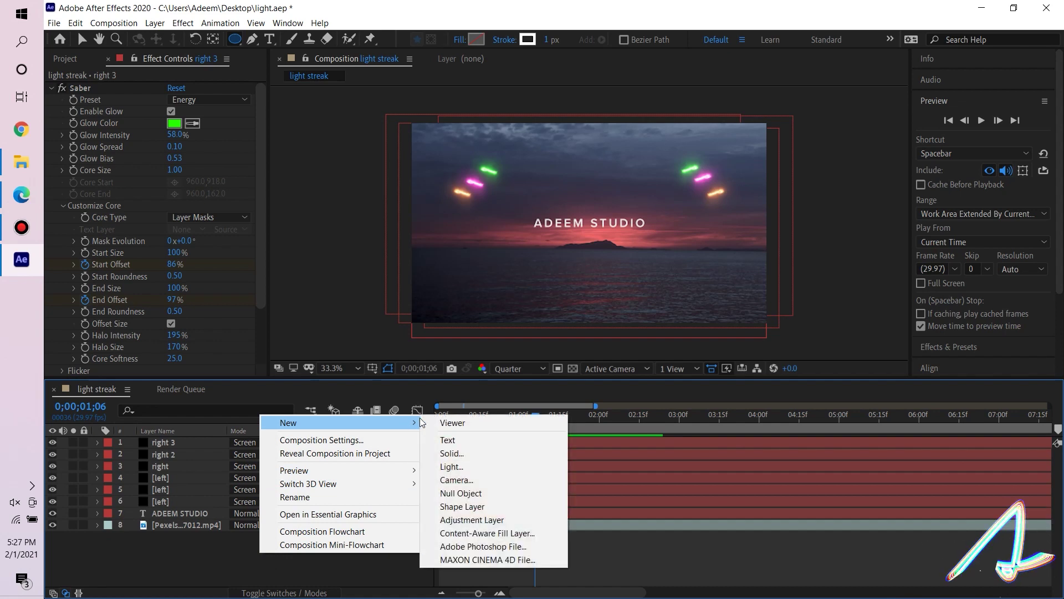
{"action": "left_click", "coordinate": [452, 454]}
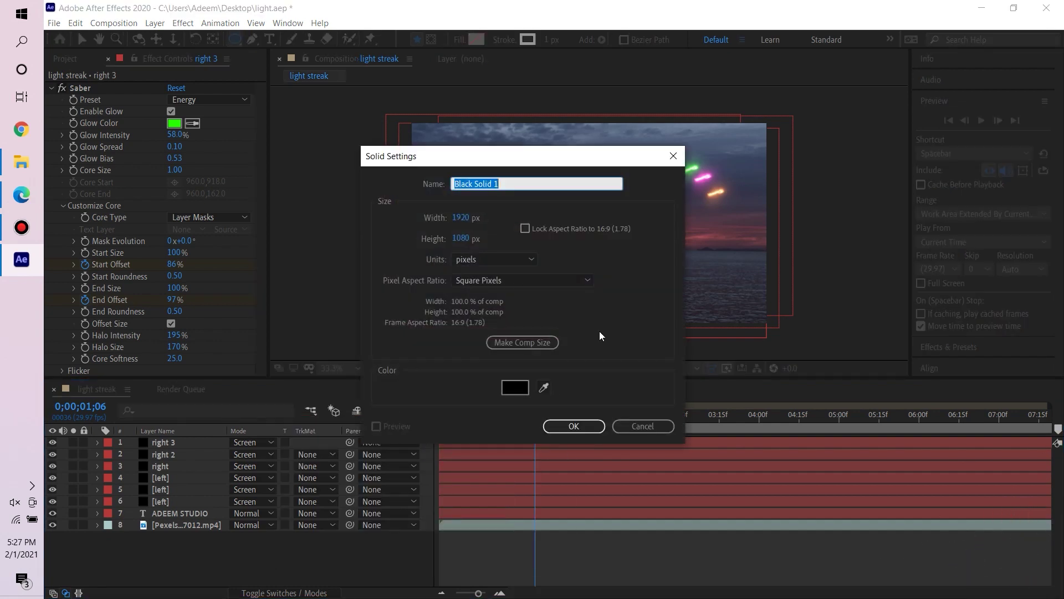
{"action": "type", "text": "hallow"}
{"action": "key", "text": "BackSpace"}
{"action": "key", "text": "BackSpace"}
{"action": "key", "text": "BackSpace"}
{"action": "key", "text": "BackSpace"}
{"action": "key", "text": "BackSpace"}
{"action": "key", "text": "BackSpace"}
{"action": "type", "text": "cir"}
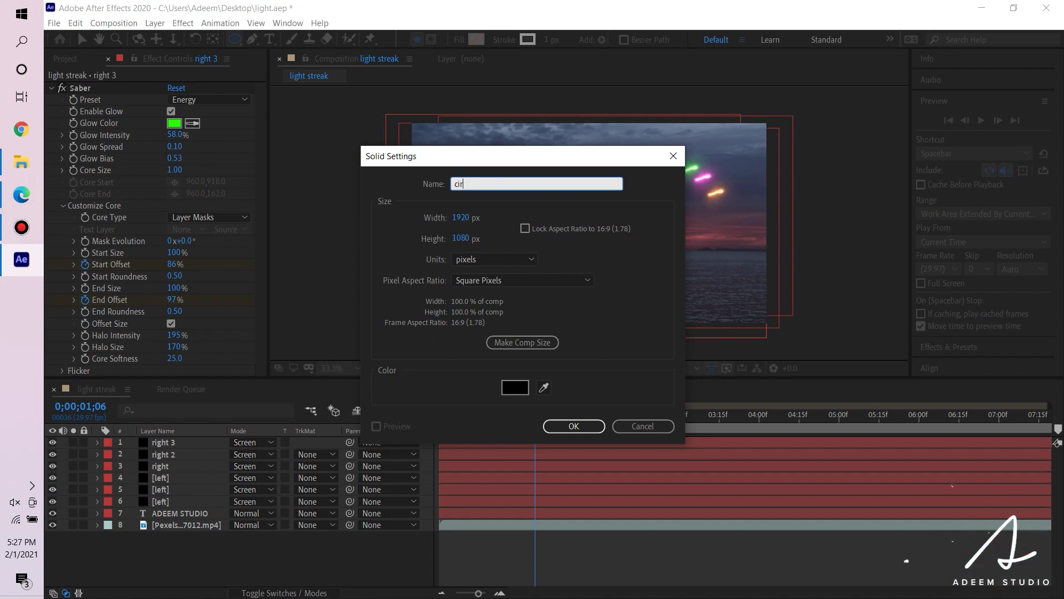
{"action": "type", "text": "cle"}
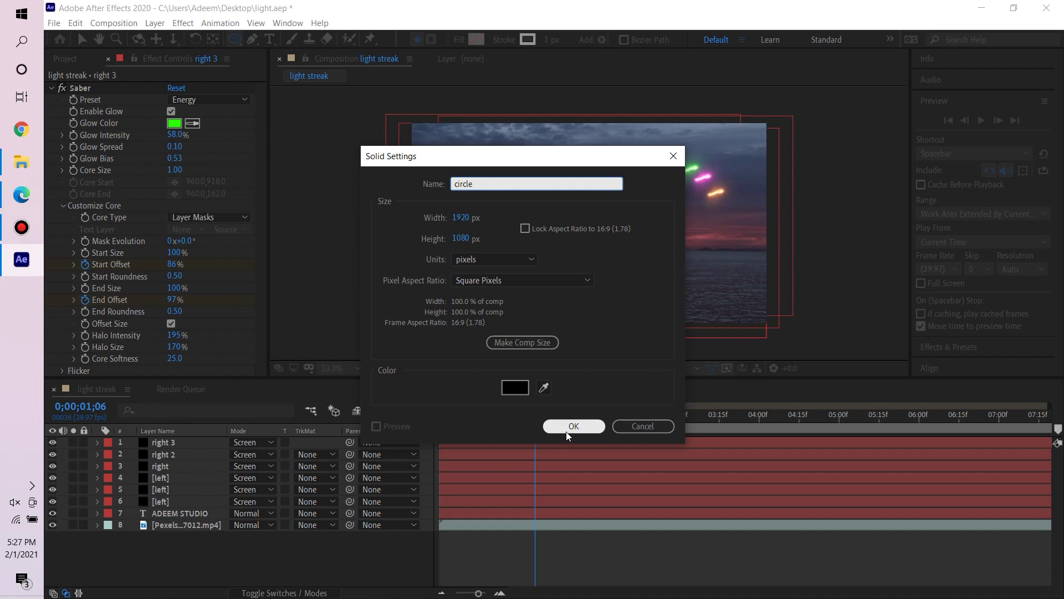
{"action": "left_click", "coordinate": [573, 427]}
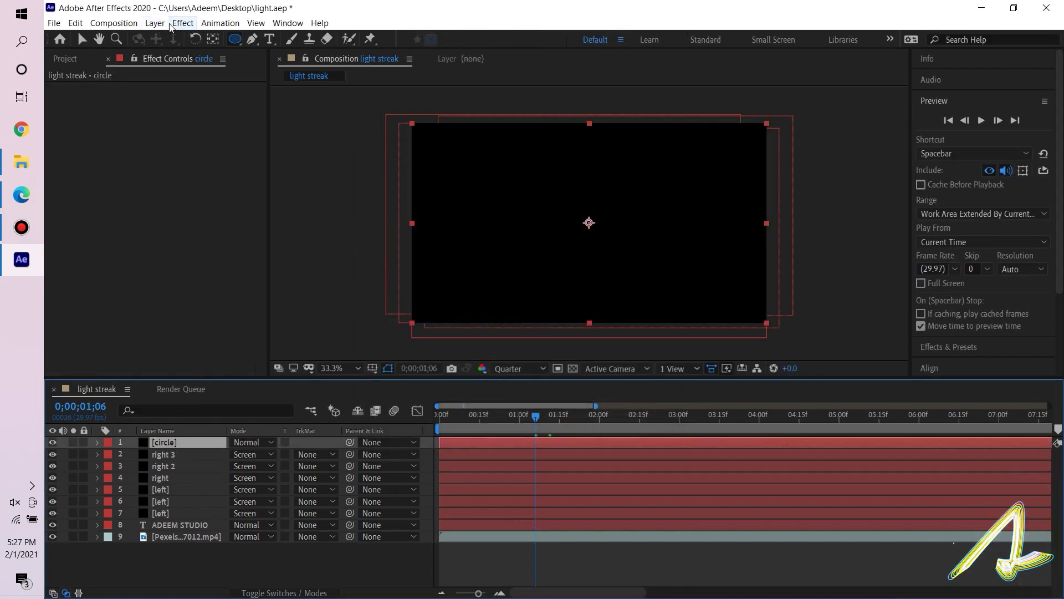
- Apply the Video Copilot Saber effect to the "circle" layer and set its blending mode to Screen
{"action": "left_click", "coordinate": [155, 23]}
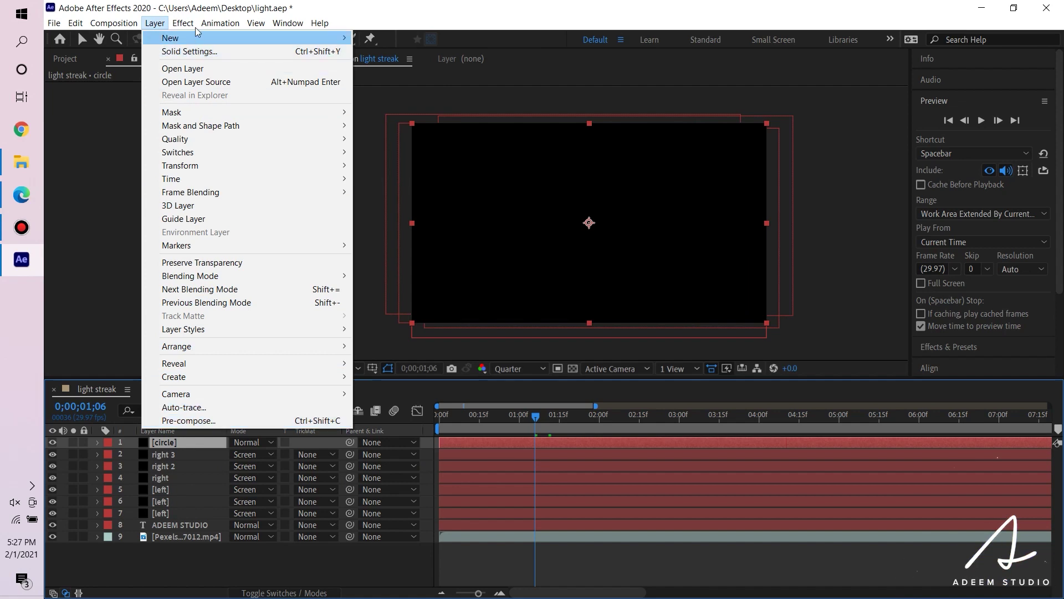
{"action": "mouse_move", "coordinate": [182, 23]}
{"action": "mouse_move", "coordinate": [259, 373]}
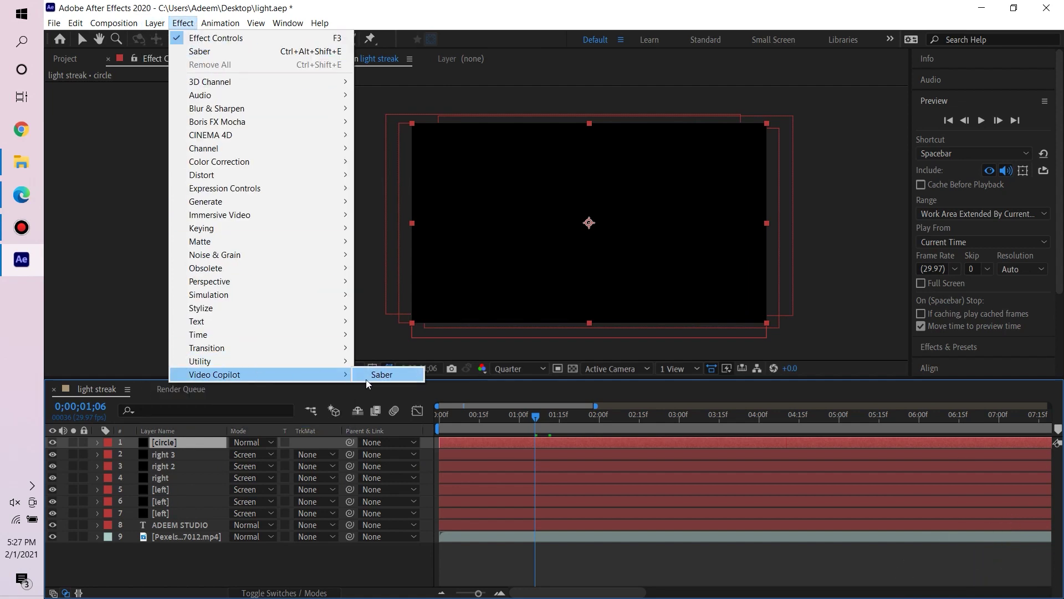
{"action": "left_click", "coordinate": [383, 374]}
{"action": "right_click", "coordinate": [200, 442]}
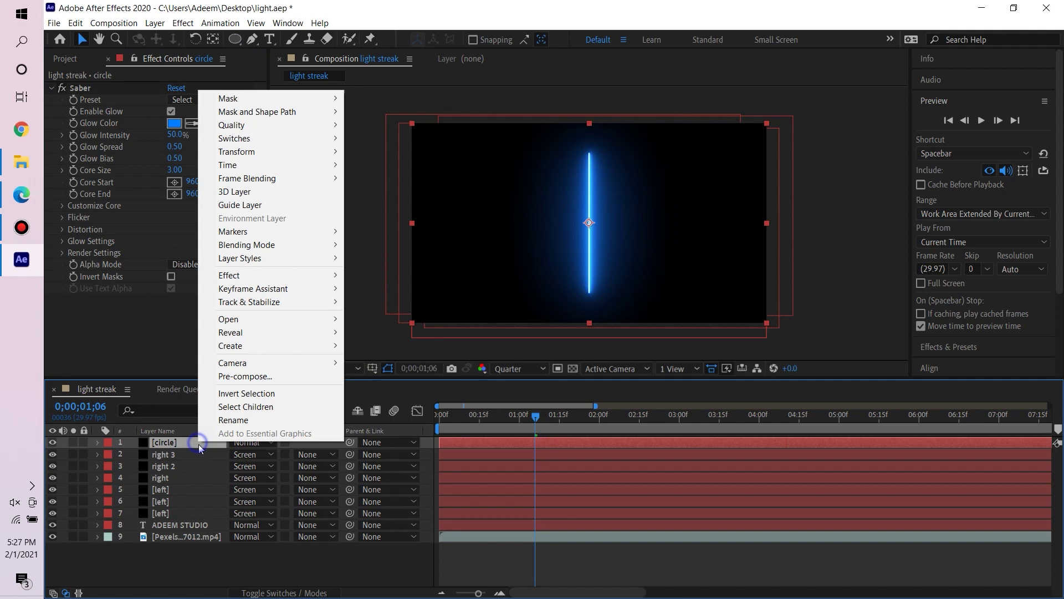
{"action": "mouse_move", "coordinate": [277, 244]}
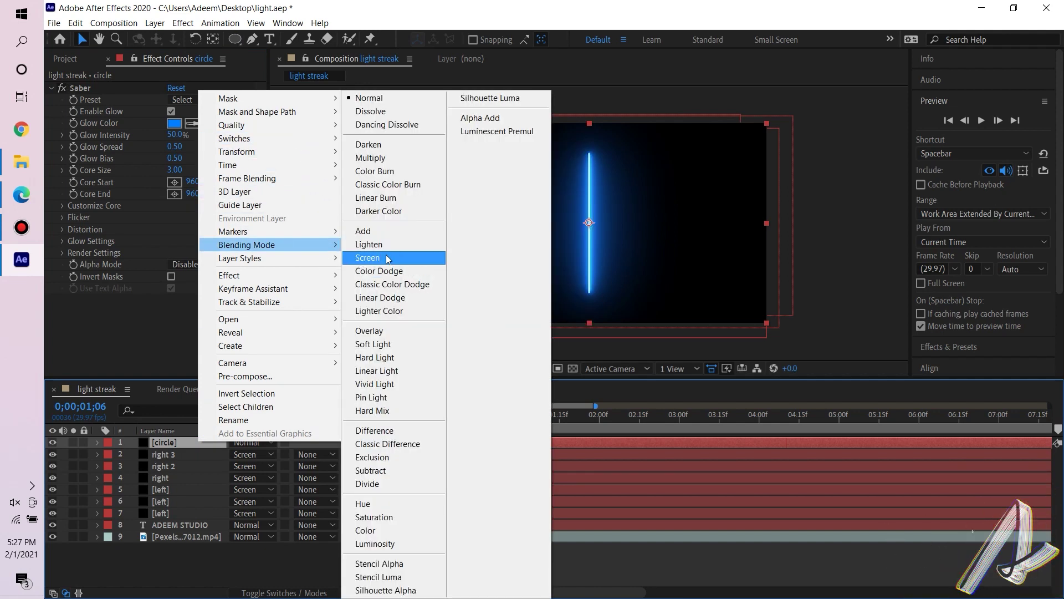
{"action": "left_click", "coordinate": [413, 256]}
- Draw a circular mask around the ADEEM STUDIO text on the "circle" layer with the Ellipse tool
{"action": "left_click_drag", "start_coordinate": [235, 39], "coordinate": [277, 69]}
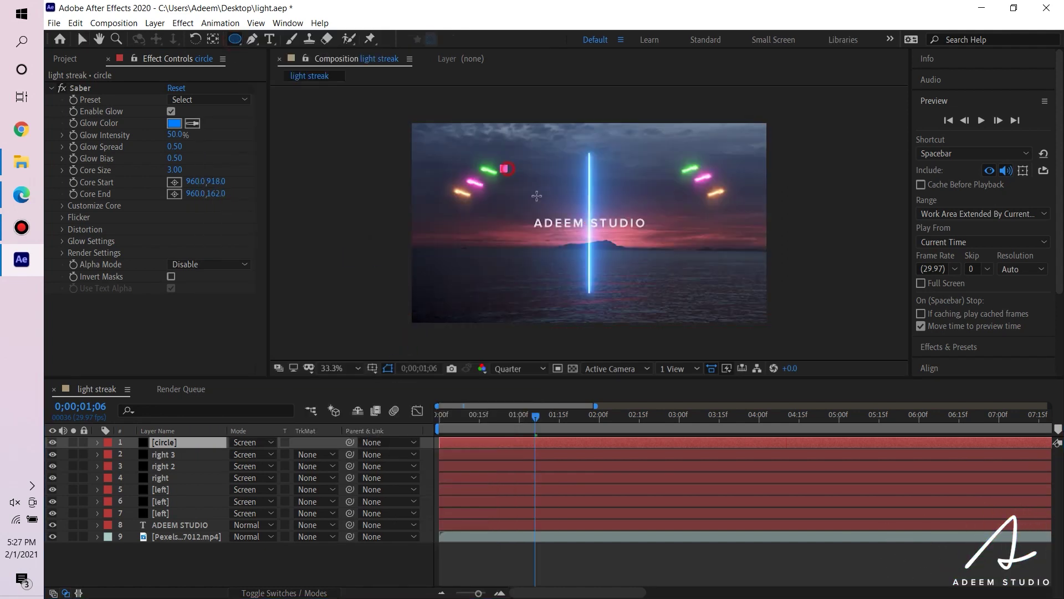
{"action": "left_click_drag", "start_coordinate": [504, 168], "coordinate": [653, 318]}
{"action": "left_click", "coordinate": [82, 39]}
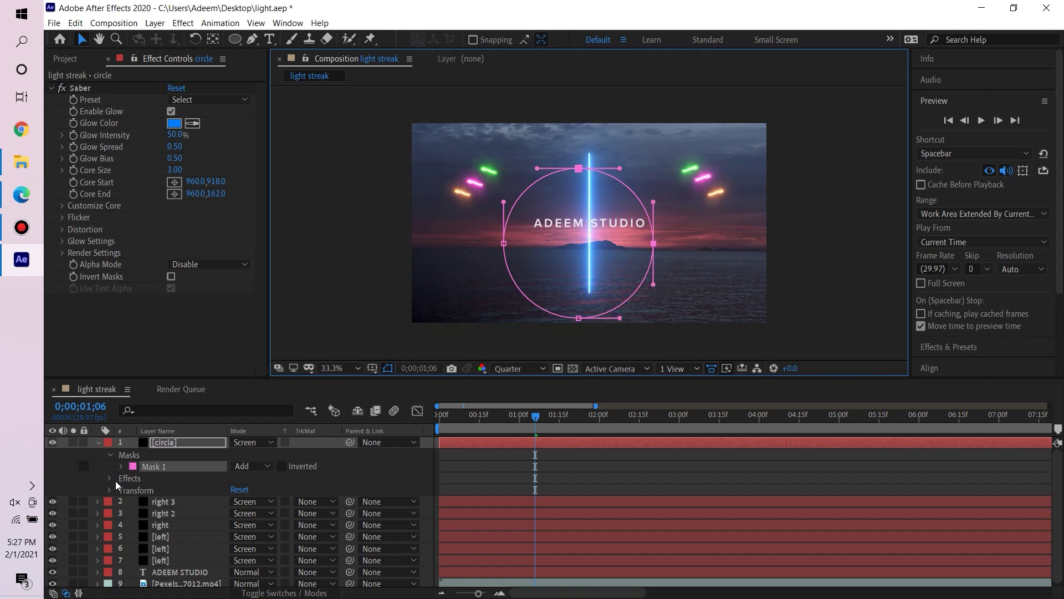
- Scale the "circle" layer to 90% and align its mask to the horizontal and vertical center of the composition
{"action": "left_click", "coordinate": [109, 490]}
{"action": "scroll", "coordinate": [946, 253], "scroll_direction": "down", "scroll_amount": 3}
{"action": "left_click", "coordinate": [931, 260]}
{"action": "left_click", "coordinate": [949, 178]}
{"action": "left_click", "coordinate": [1020, 178]}
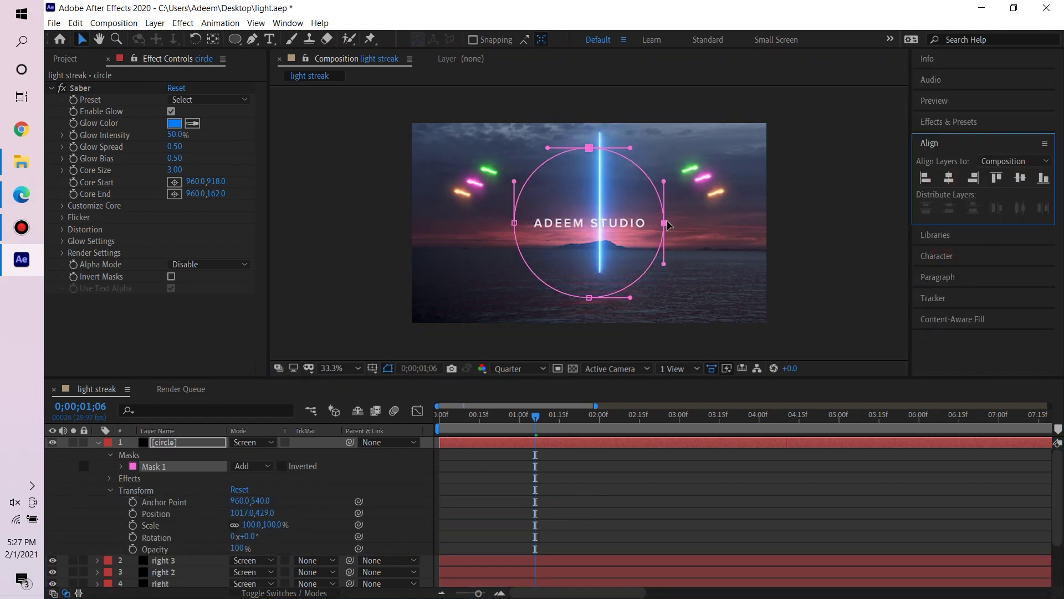
{"action": "left_click_drag", "start_coordinate": [251, 525], "coordinate": [245, 524]}
{"action": "left_click", "coordinate": [949, 178]}
{"action": "left_click", "coordinate": [1020, 178]}
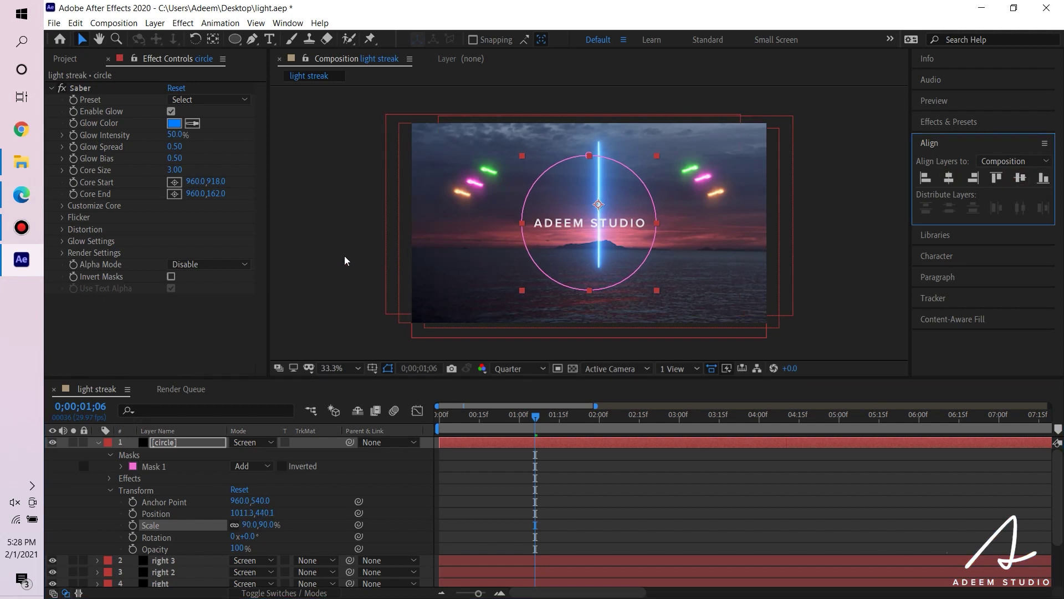
- Set the circle's Saber preset to Energy and its flicker intensity to 50%
{"action": "left_click", "coordinate": [203, 103]}
{"action": "left_click", "coordinate": [244, 139]}
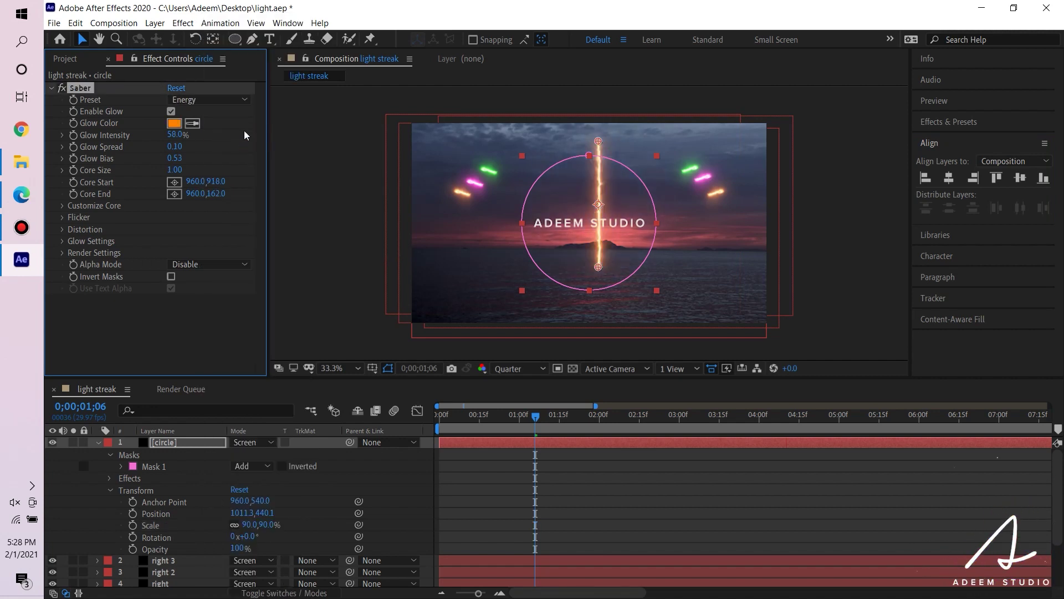
{"action": "left_click", "coordinate": [62, 218]}
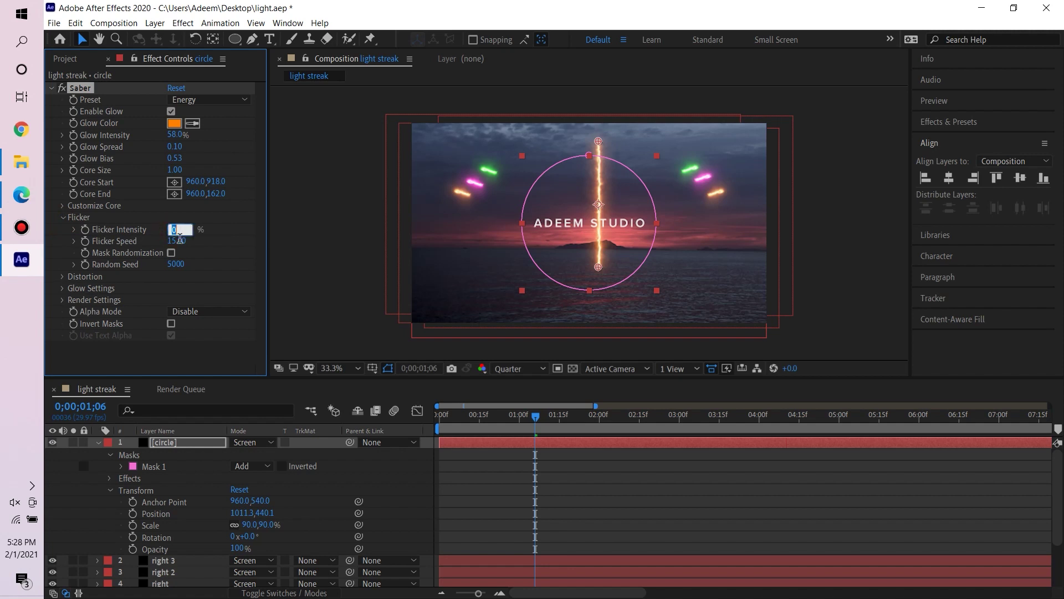
{"action": "type", "text": "0"}
{"action": "key", "text": "Return"}
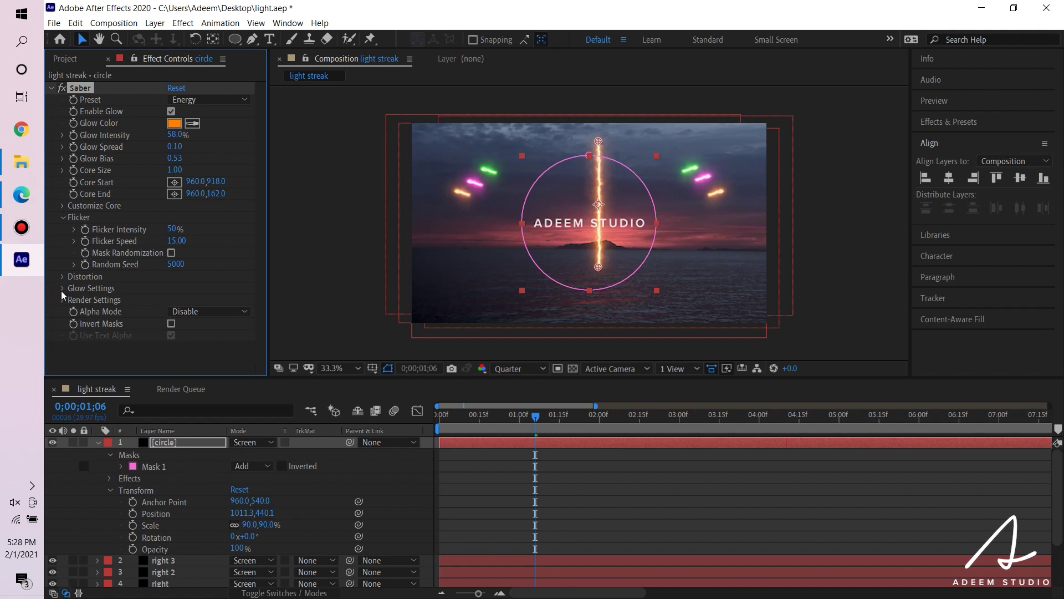
- Set the circle's Saber glow distortion type to Energy
{"action": "left_click", "coordinate": [62, 277]}
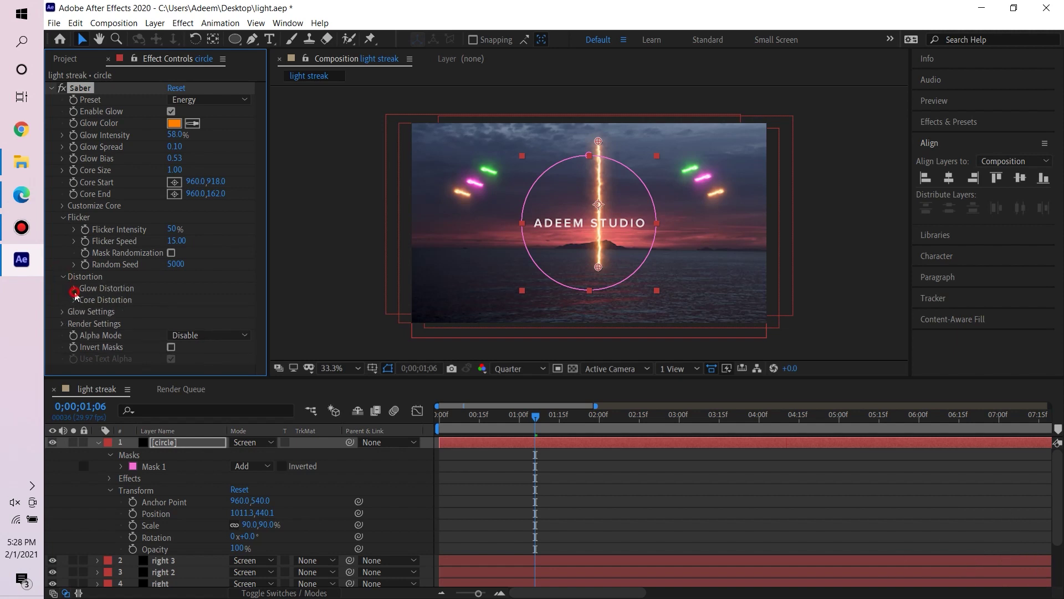
{"action": "left_click", "coordinate": [74, 289]}
{"action": "left_click", "coordinate": [213, 229]}
{"action": "left_click", "coordinate": [205, 272]}
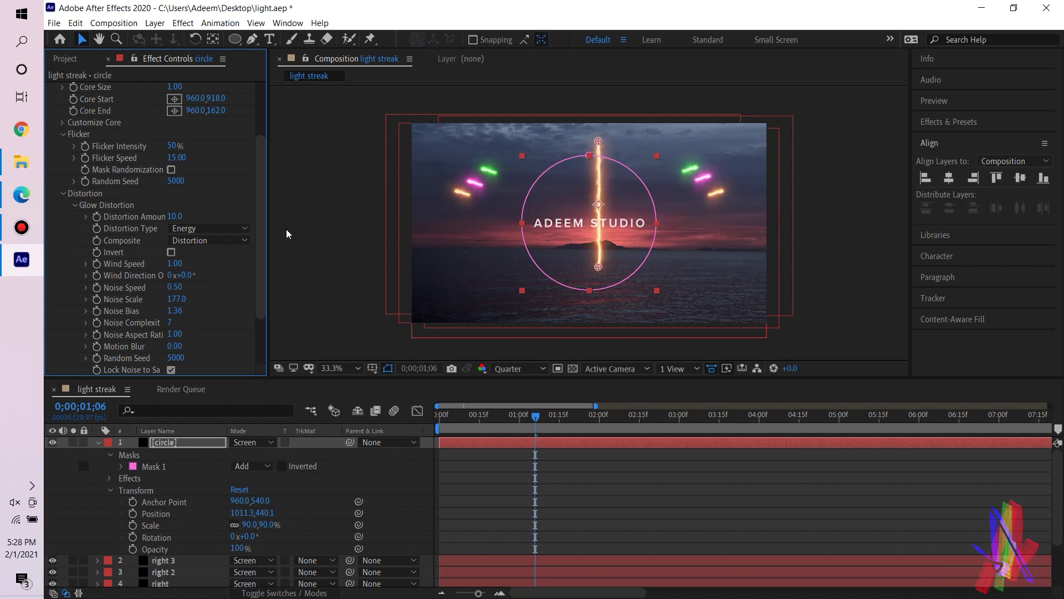
{"action": "left_click_drag", "start_coordinate": [261, 237], "coordinate": [268, 150]}
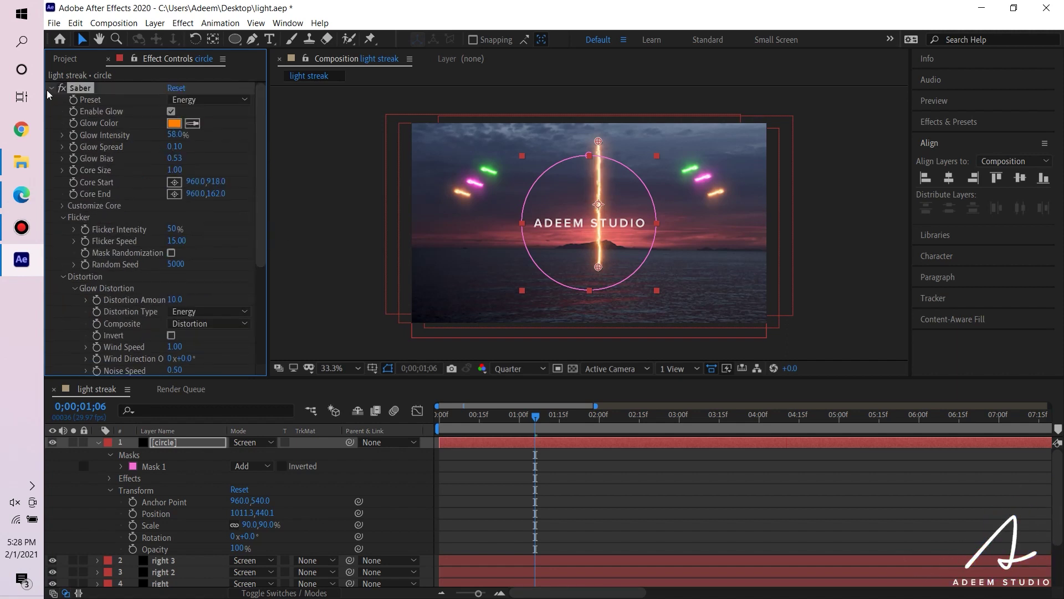
{"action": "left_click", "coordinate": [62, 276]}
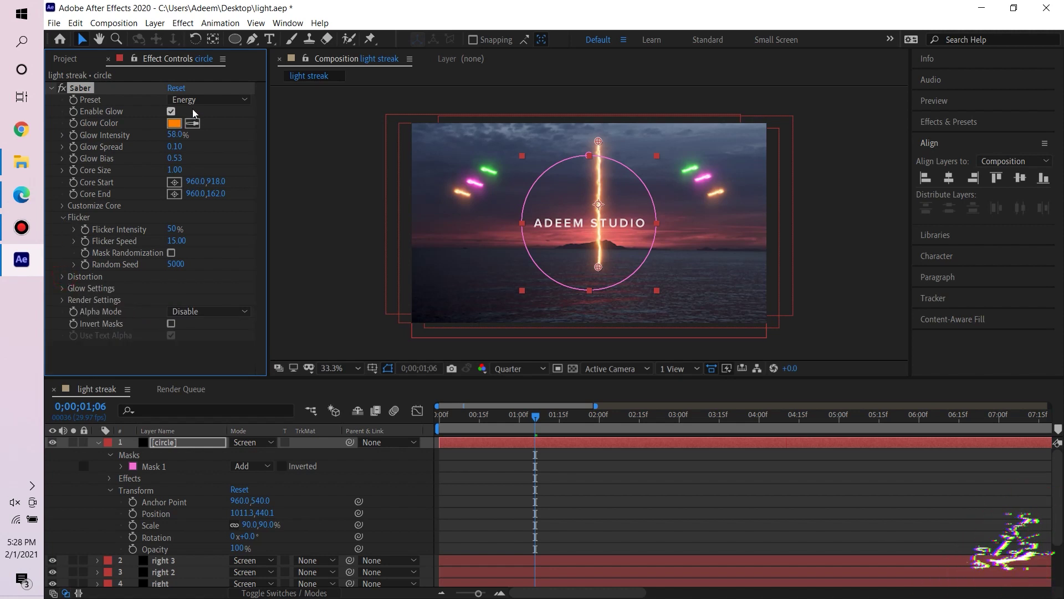
- Set the circle's Saber core type to Layer Masks and preview the glowing ring
{"action": "left_click", "coordinate": [64, 206]}
{"action": "left_click", "coordinate": [206, 217]}
{"action": "left_click", "coordinate": [206, 246]}
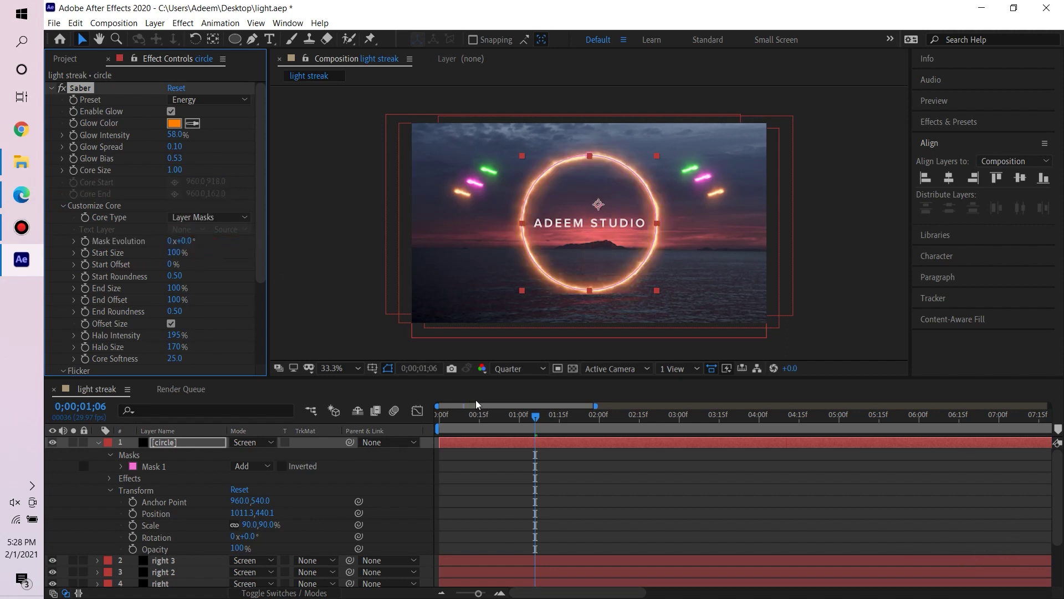
{"action": "mouse_move", "coordinate": [536, 420]}
{"action": "left_mouse_down"}
{"action": "mouse_move", "coordinate": [465, 421]}
{"action": "mouse_move", "coordinate": [583, 428]}
{"action": "mouse_move", "coordinate": [528, 432]}
{"action": "left_mouse_up"}
{"action": "key", "text": "space"}
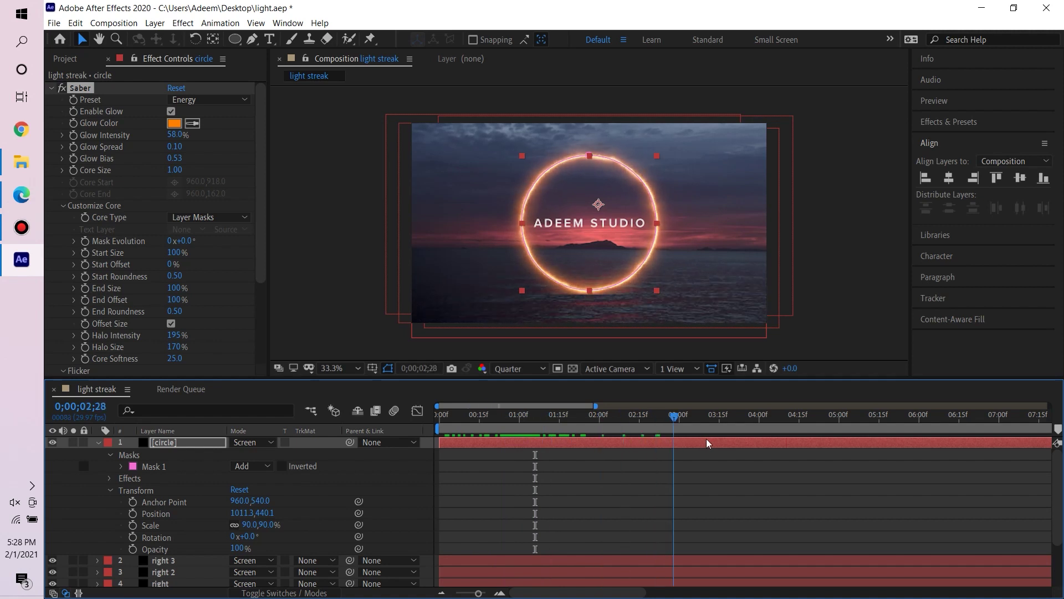
- Make the "circle" layer start at 0;00;01;09 in the timeline, as the coloured streaks finish
{"action": "key", "text": "space"}
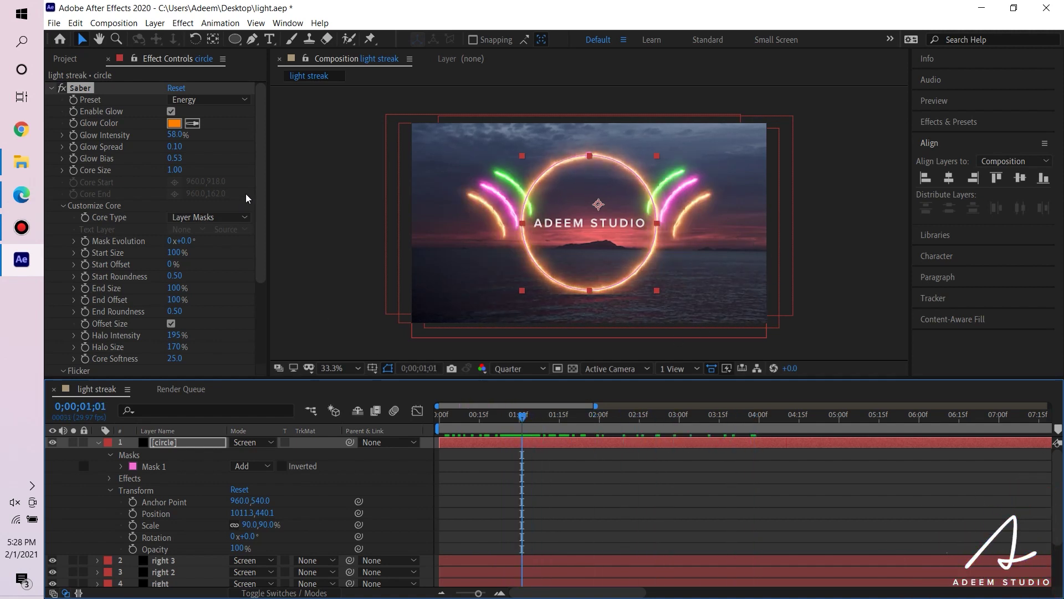
{"action": "left_click_drag", "start_coordinate": [257, 197], "coordinate": [257, 226]}
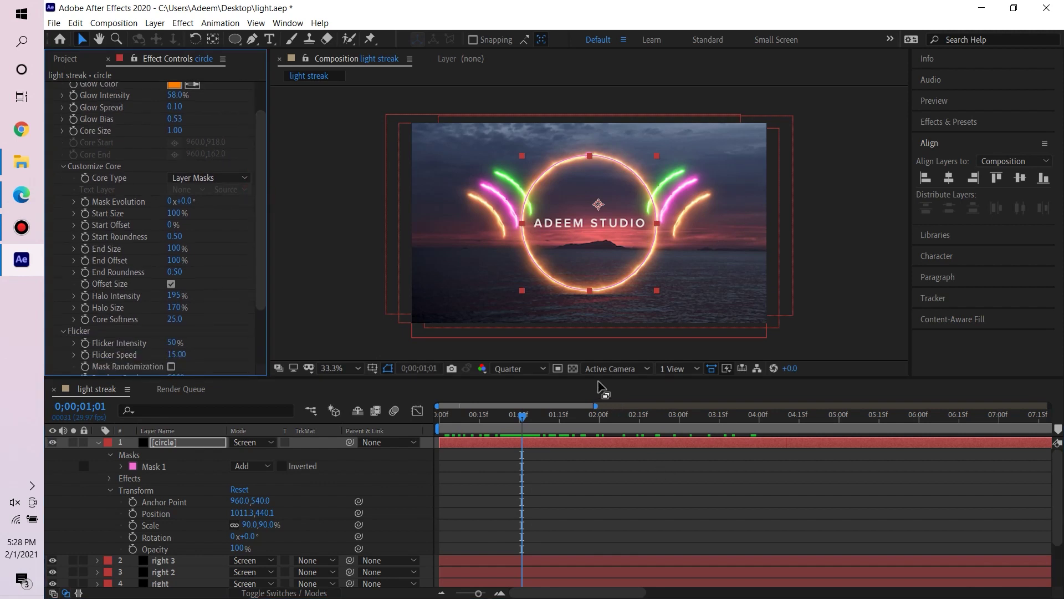
{"action": "left_click_drag", "start_coordinate": [601, 377], "coordinate": [601, 314]}
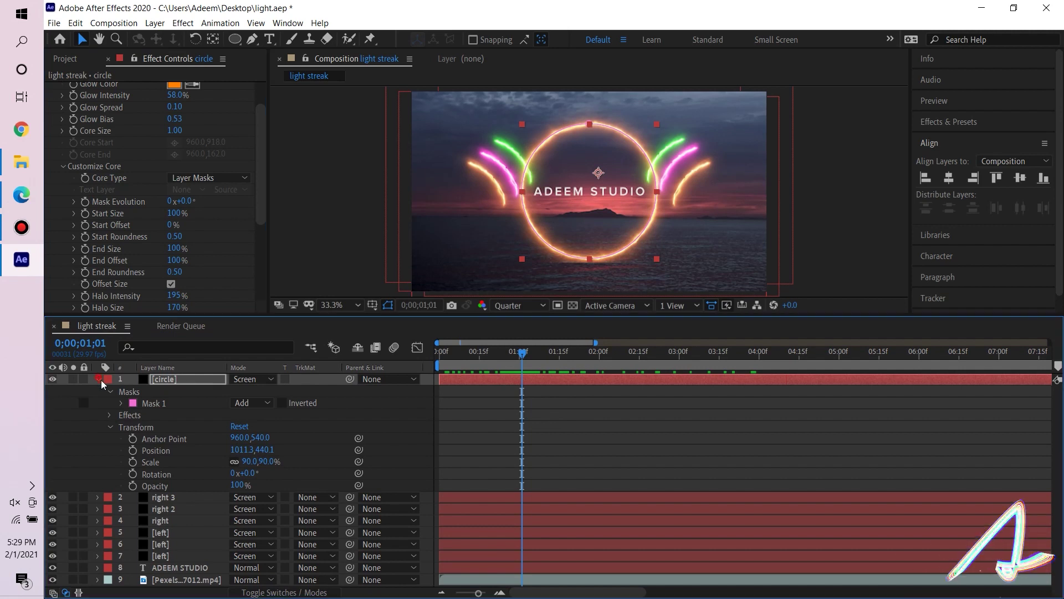
{"action": "left_click", "coordinate": [98, 379]}
{"action": "mouse_move", "coordinate": [534, 352]}
{"action": "left_mouse_down"}
{"action": "mouse_move", "coordinate": [557, 353]}
{"action": "mouse_move", "coordinate": [538, 349]}
{"action": "mouse_move", "coordinate": [547, 353]}
{"action": "left_mouse_up"}
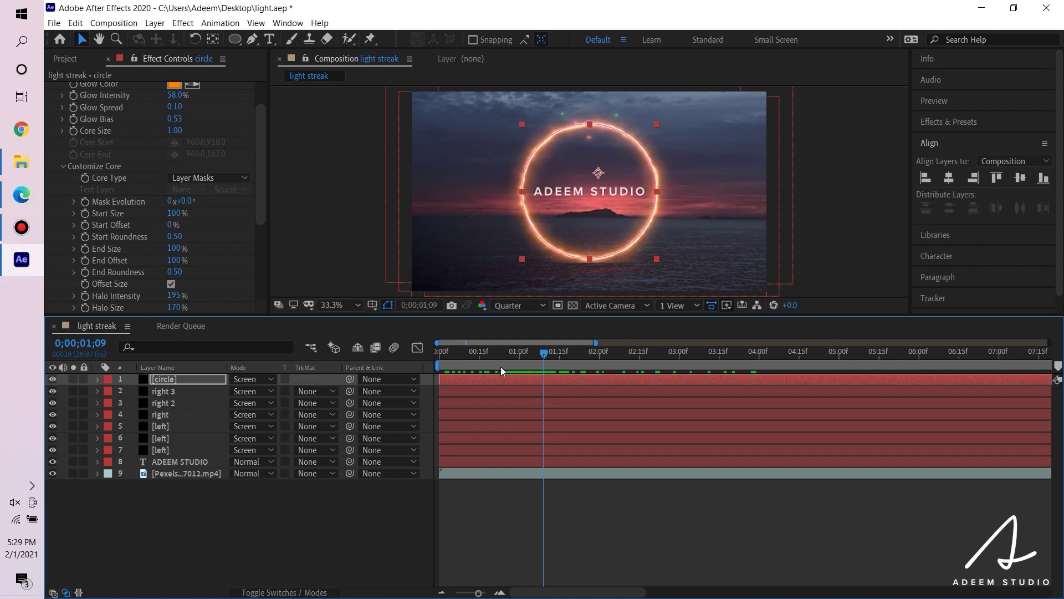
{"action": "left_click_drag", "start_coordinate": [540, 379], "coordinate": [575, 379]}
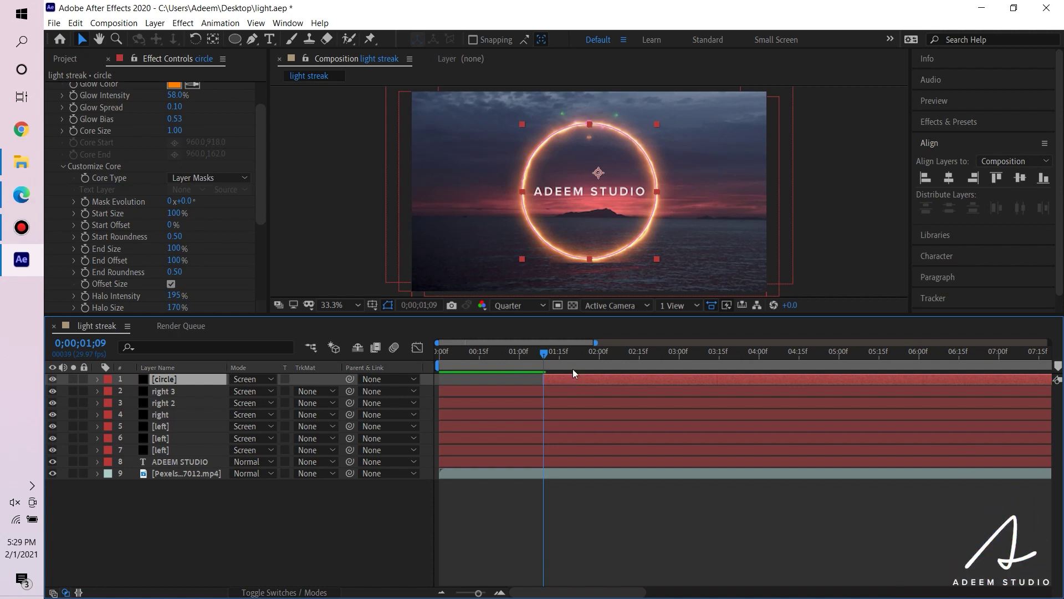
- Keyframe the circle's Saber End Offset from 0% at 0;00;01;09 to 100% at 0;00;01;27 and preview the ring drawing on
{"action": "left_click_drag", "start_coordinate": [258, 194], "coordinate": [242, 229]}
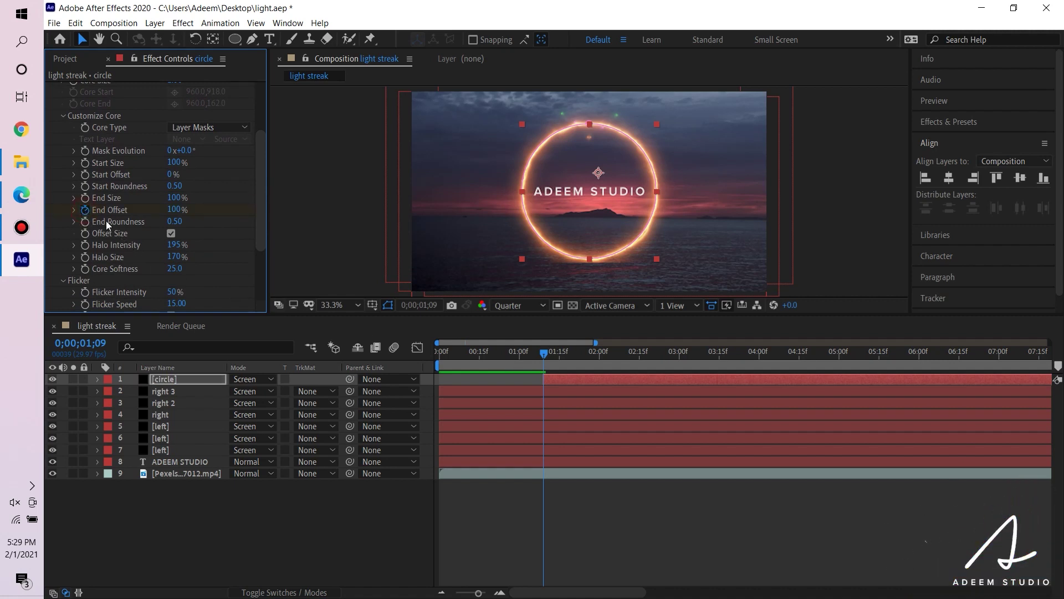
{"action": "left_click_drag", "start_coordinate": [173, 209], "coordinate": [77, 197]}
{"action": "left_click_drag", "start_coordinate": [542, 354], "coordinate": [590, 348]}
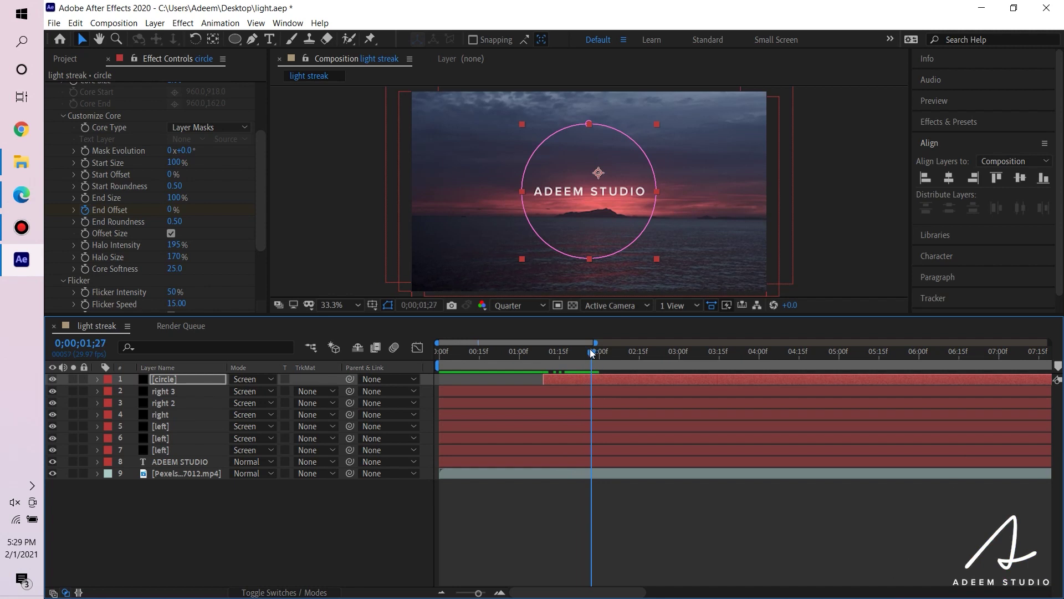
{"action": "left_click", "coordinate": [168, 210]}
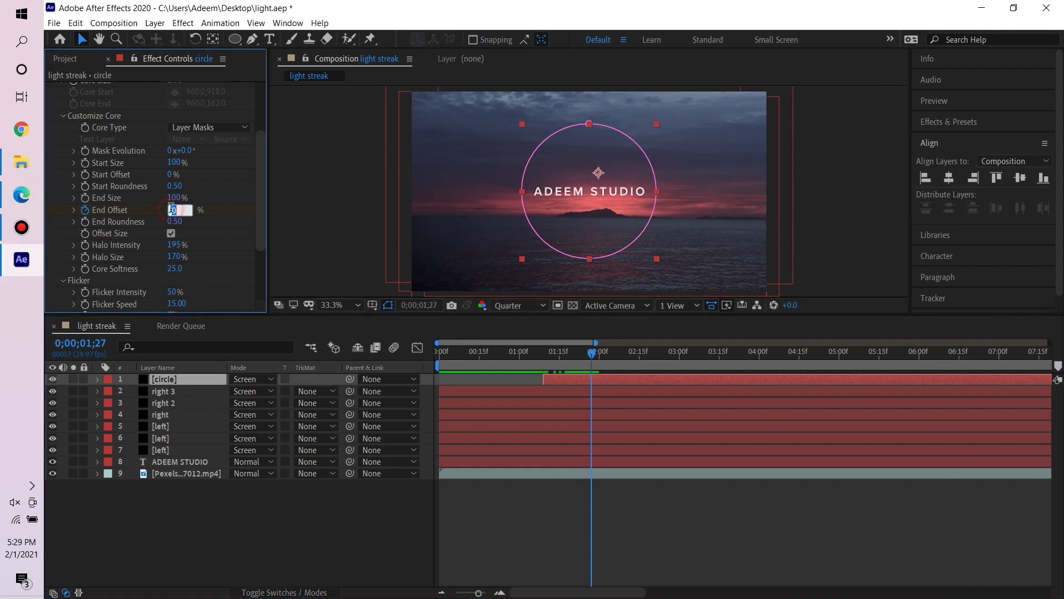
{"action": "type", "text": "100"}
{"action": "key", "text": "Return"}
{"action": "left_click", "coordinate": [585, 342]}
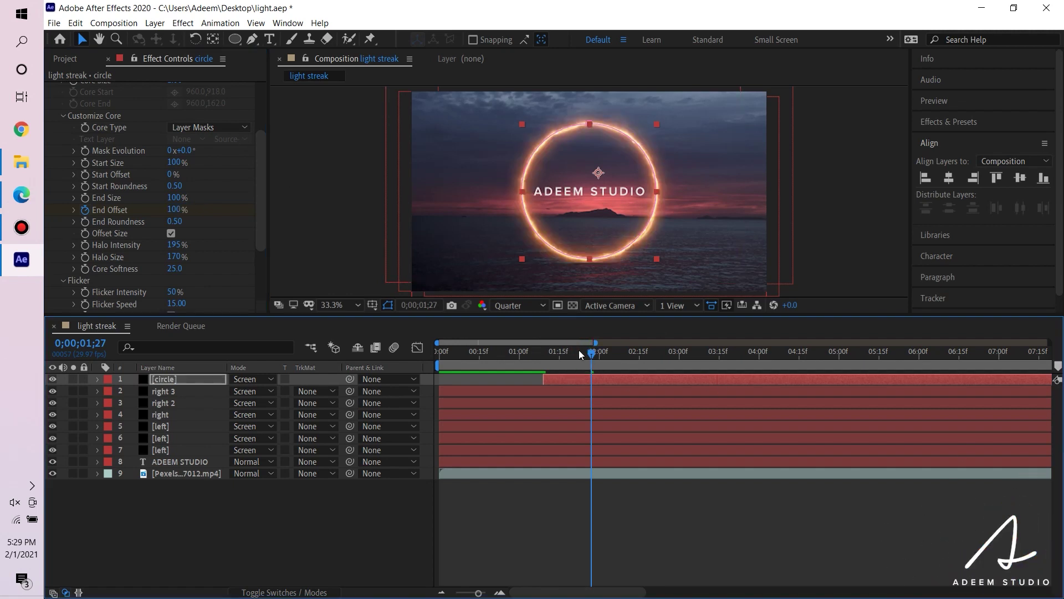
{"action": "left_click_drag", "start_coordinate": [591, 356], "coordinate": [531, 354]}
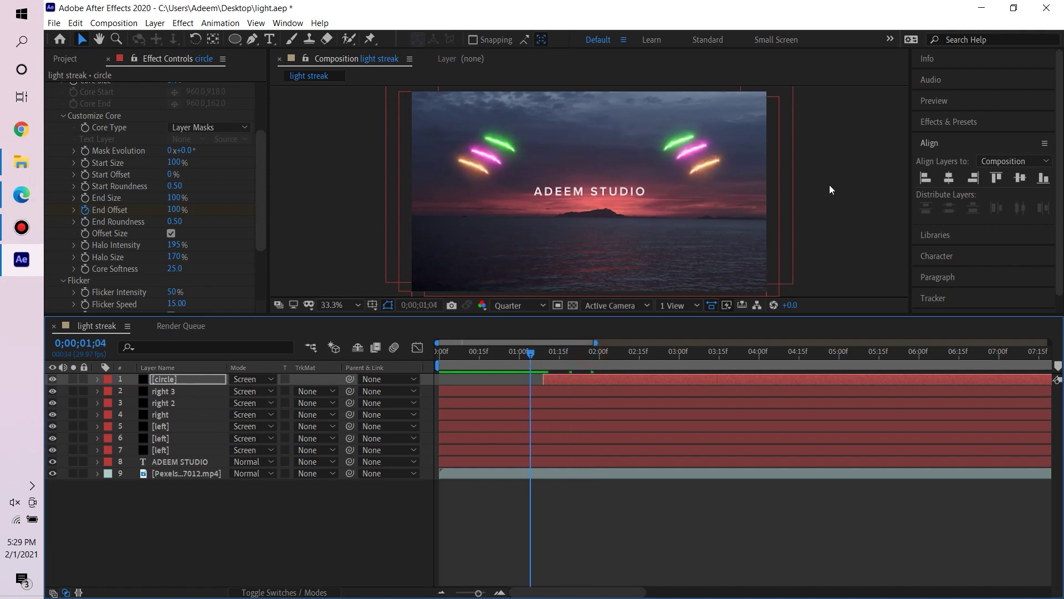
{"action": "left_click", "coordinate": [971, 102]}
{"action": "left_click", "coordinate": [979, 121]}
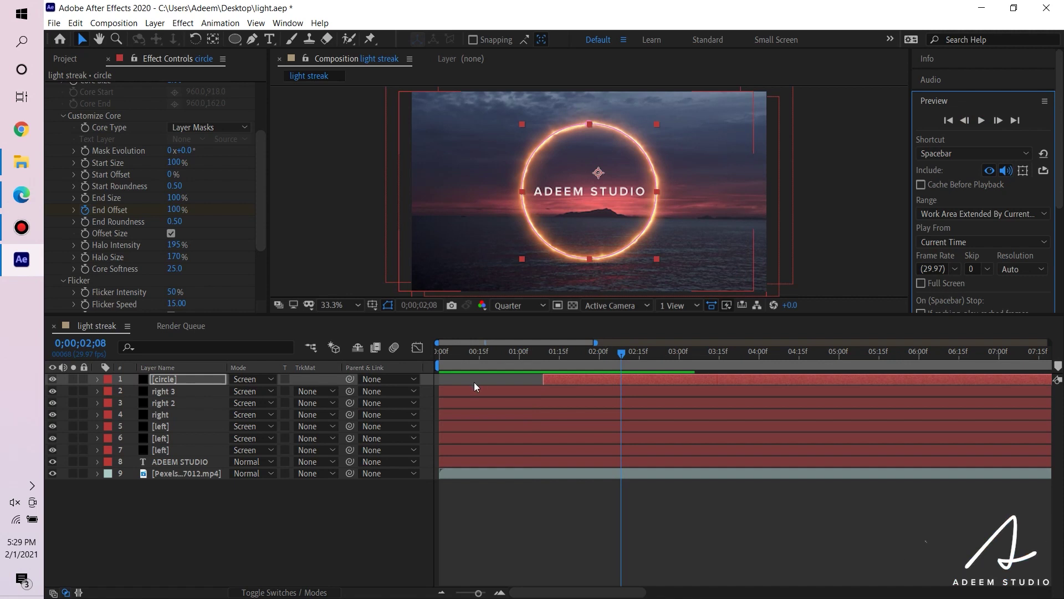
- Reveal the circle's End Offset keyframes in the timeline and apply Easy Ease to both of them
{"action": "left_click", "coordinate": [97, 379]}
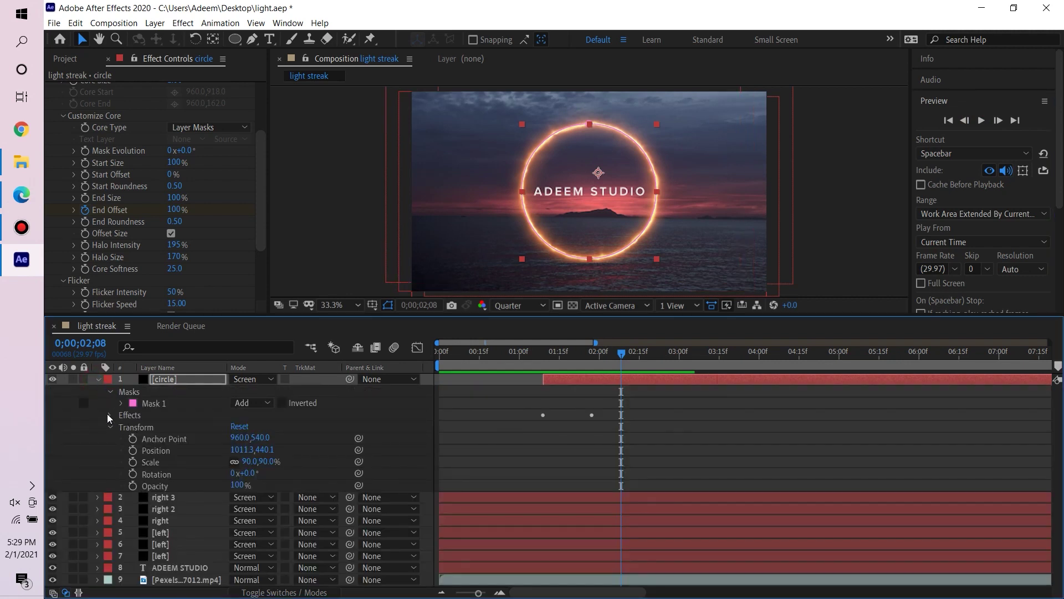
{"action": "left_click", "coordinate": [110, 415]}
{"action": "left_click", "coordinate": [122, 427]}
{"action": "scroll", "coordinate": [166, 443], "scroll_direction": "down", "scroll_amount": 3}
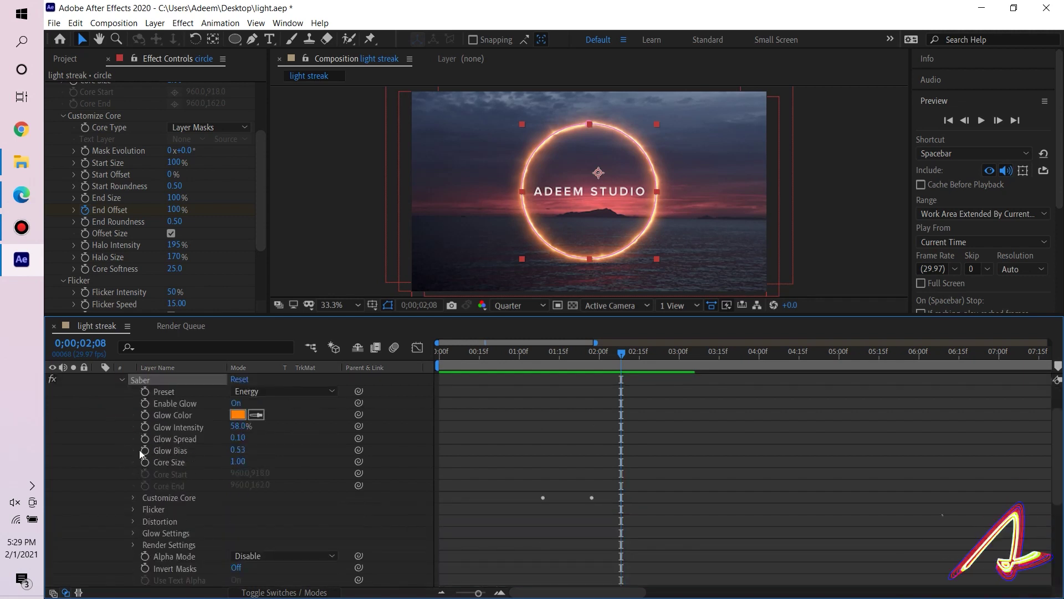
{"action": "scroll", "coordinate": [204, 507], "scroll_direction": "down", "scroll_amount": 3}
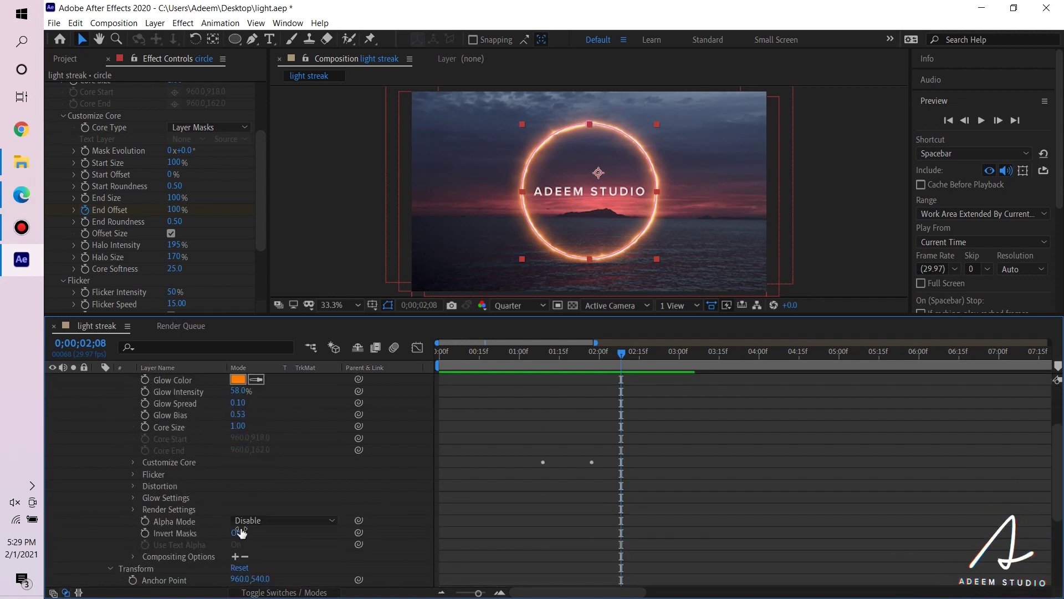
{"action": "left_click", "coordinate": [133, 461]}
{"action": "scroll", "coordinate": [133, 460], "scroll_direction": "down", "scroll_amount": 3}
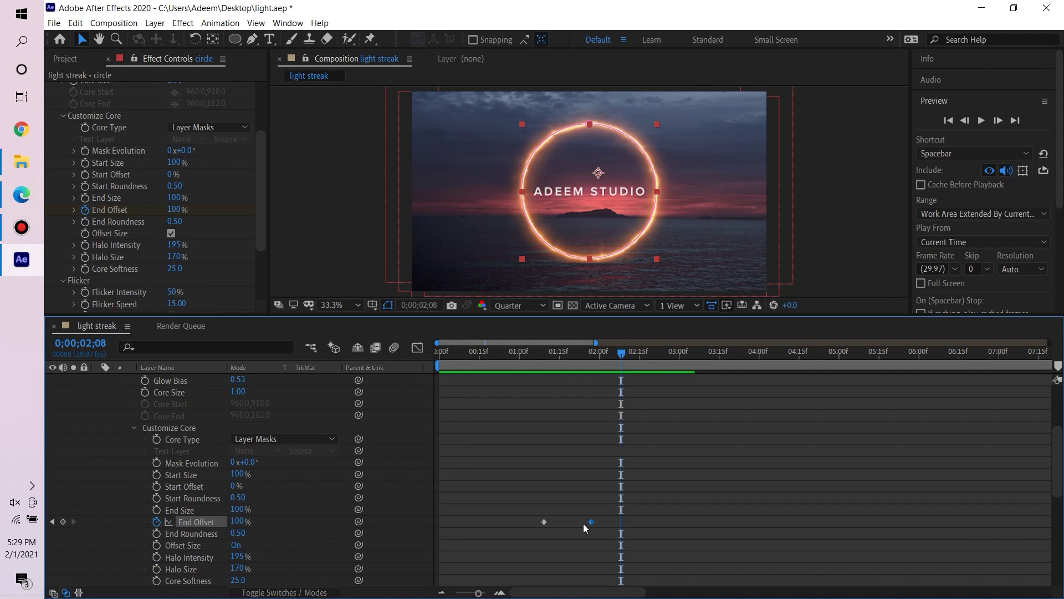
{"action": "left_click_drag", "start_coordinate": [603, 541], "coordinate": [524, 488]}
{"action": "right_click", "coordinate": [542, 521]}
{"action": "mouse_move", "coordinate": [665, 512]}
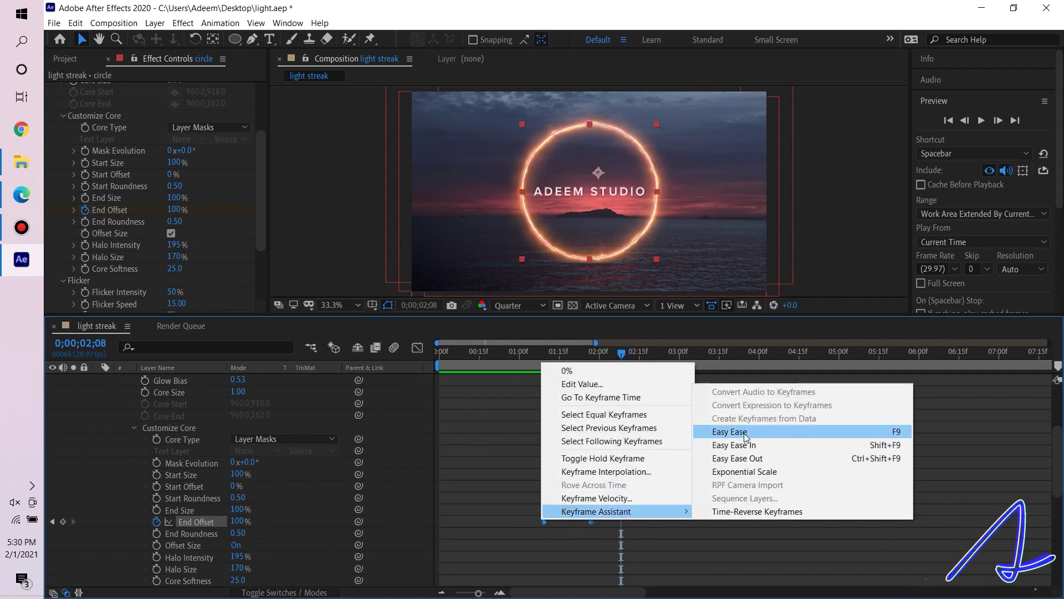
{"action": "left_click", "coordinate": [748, 432]}
- Move the circle's second End Offset keyframe to 0;00;02;06 and preview the slower ring reveal
{"action": "left_click_drag", "start_coordinate": [593, 523], "coordinate": [615, 524]}
{"action": "left_click", "coordinate": [584, 544]}
{"action": "left_click", "coordinate": [622, 353]}
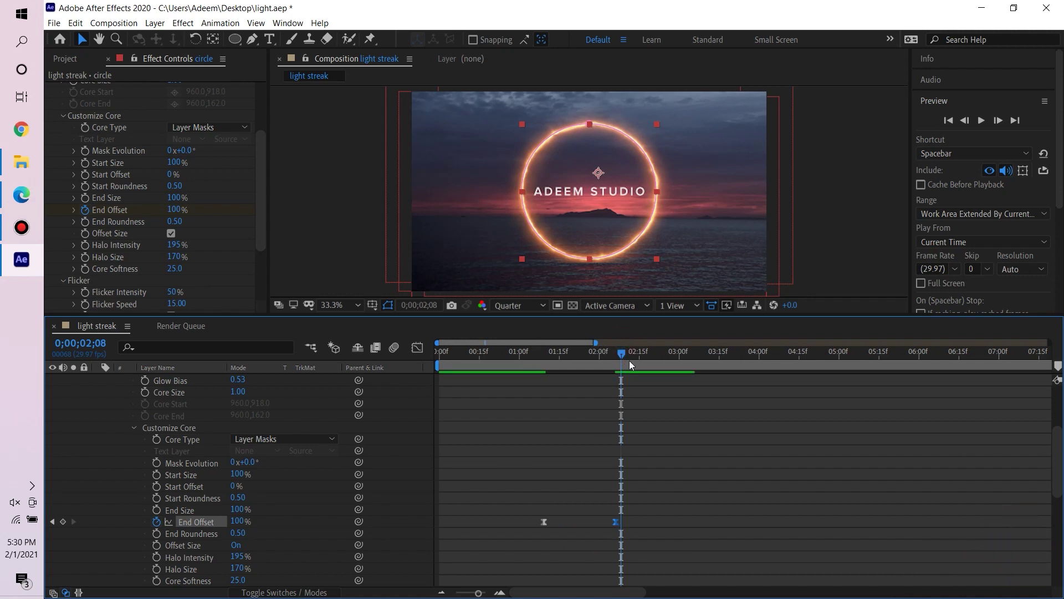
{"action": "left_click_drag", "start_coordinate": [607, 353], "coordinate": [519, 355]}
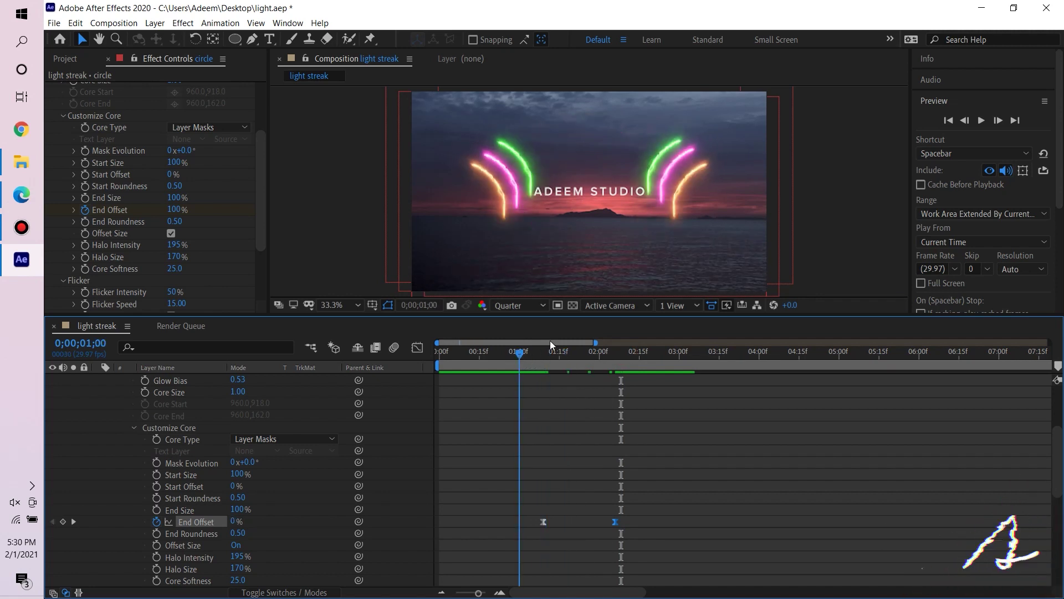
{"action": "left_click", "coordinate": [980, 120]}
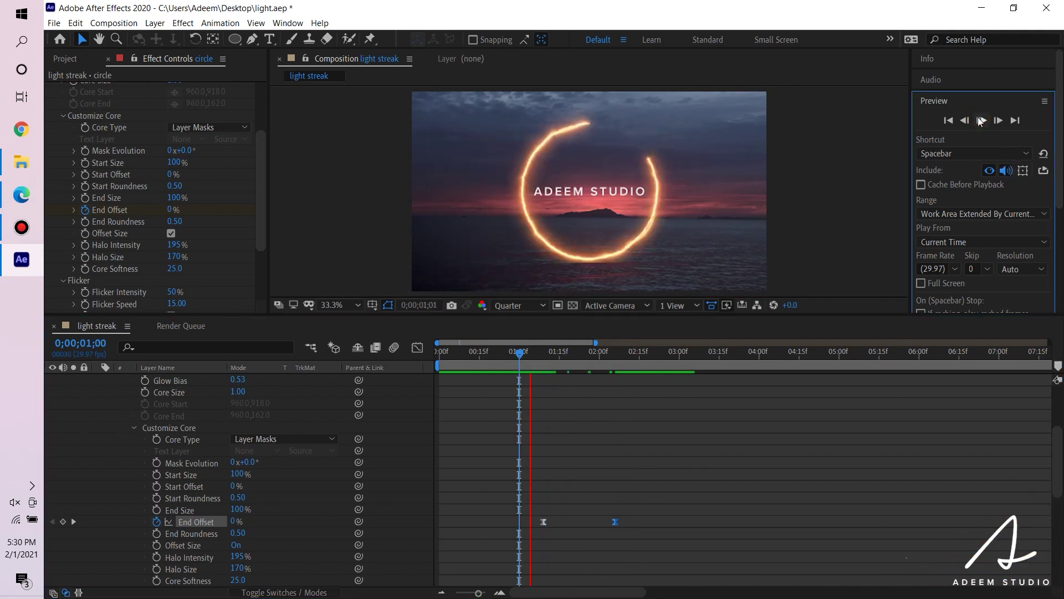
{"action": "key", "text": "space"}
- Move the circle's 100% End Offset keyframe to about 0;00;03;02 and preview the animation
{"action": "left_click_drag", "start_coordinate": [617, 521], "coordinate": [680, 522]}
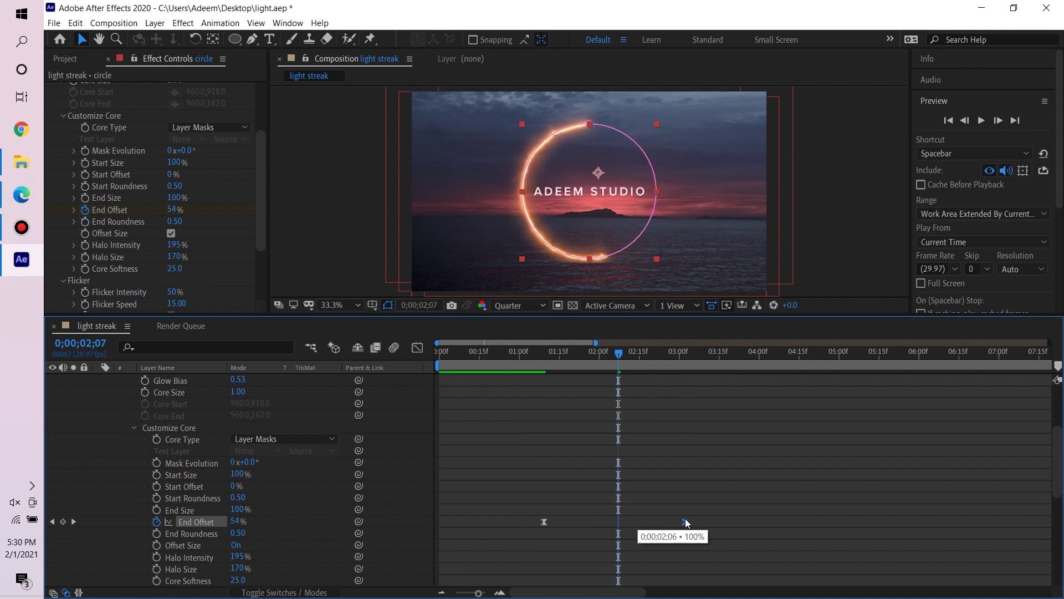
{"action": "left_click_drag", "start_coordinate": [585, 357], "coordinate": [526, 354]}
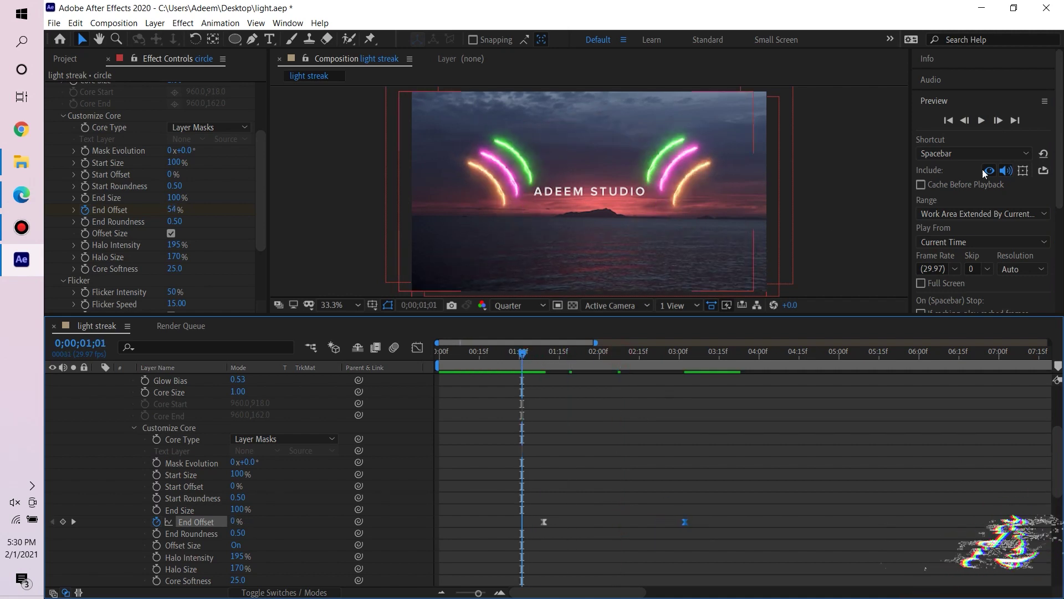
{"action": "left_click", "coordinate": [981, 120]}
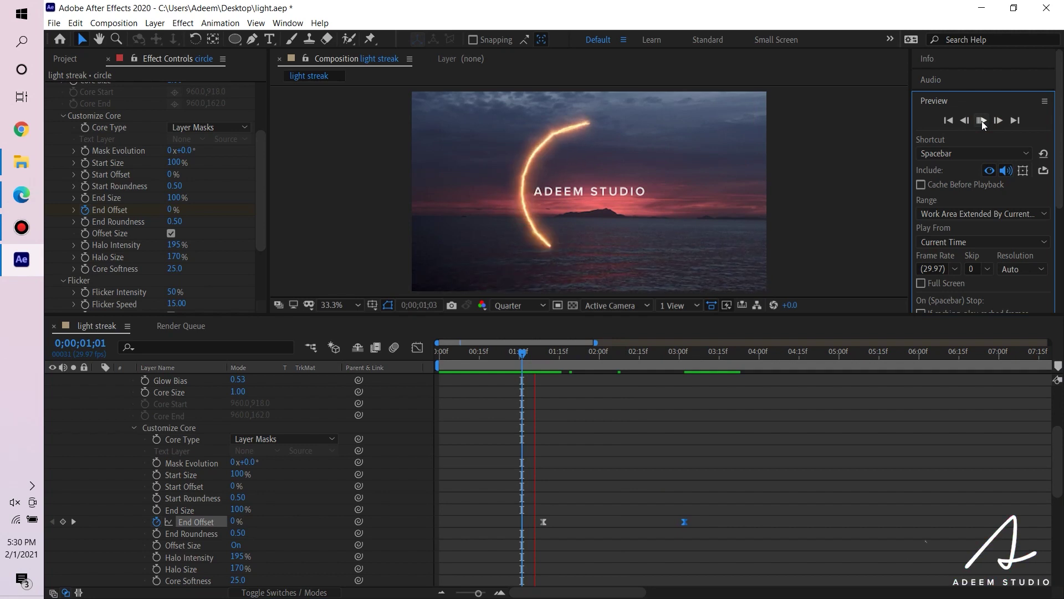
{"action": "left_click", "coordinate": [982, 121]}
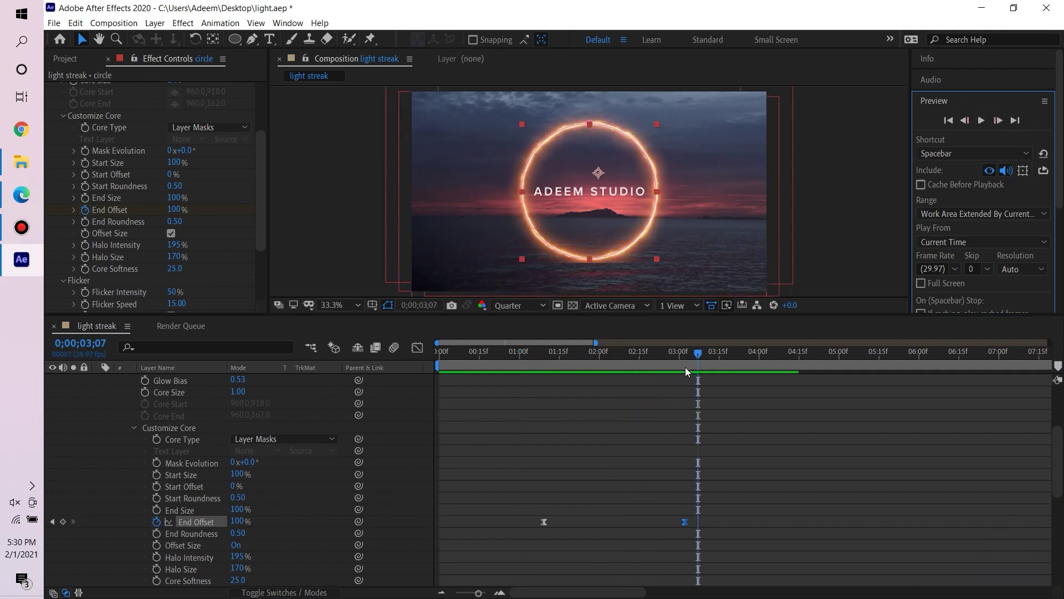
- Keyframe the circle's Saber Start Offset from 0% at 0;00;06;01 to 100% at 0;00;07;26
{"action": "mouse_move", "coordinate": [699, 347]}
{"action": "left_mouse_down"}
{"action": "mouse_move", "coordinate": [611, 356]}
{"action": "mouse_move", "coordinate": [954, 399]}
{"action": "mouse_move", "coordinate": [677, 401]}
{"action": "mouse_move", "coordinate": [625, 413]}
{"action": "left_mouse_up"}
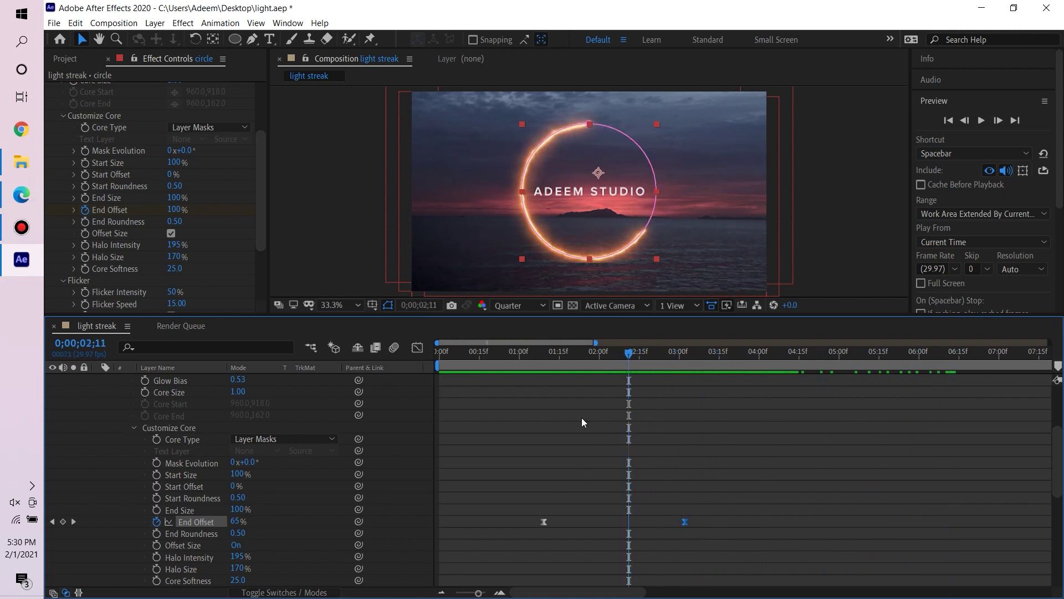
{"action": "scroll", "coordinate": [577, 418], "scroll_direction": "down", "scroll_amount": 2}
{"action": "scroll", "coordinate": [564, 417], "scroll_direction": "up", "scroll_amount": 6}
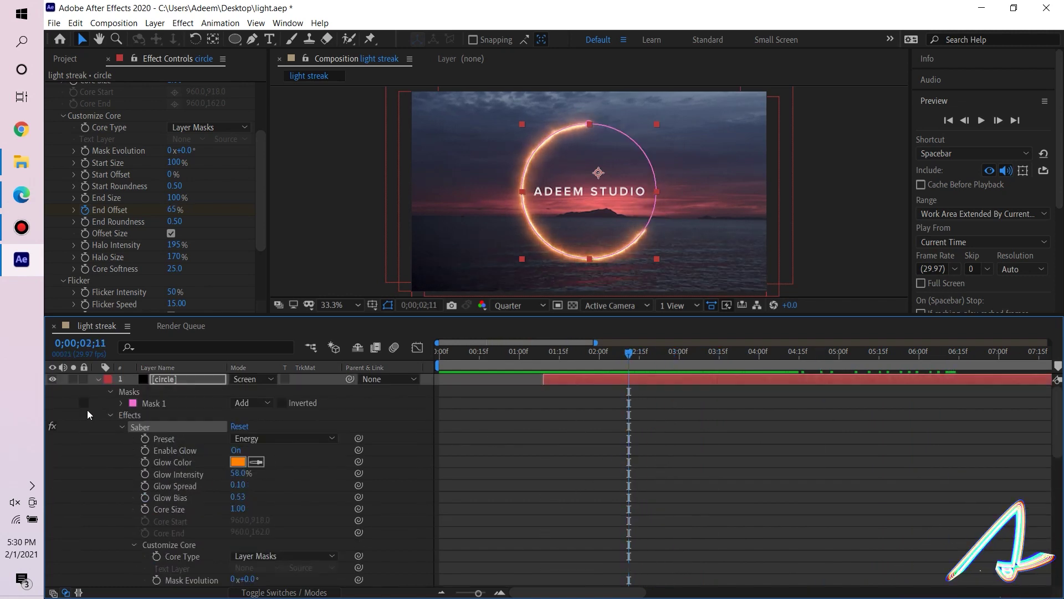
{"action": "left_click", "coordinate": [98, 379]}
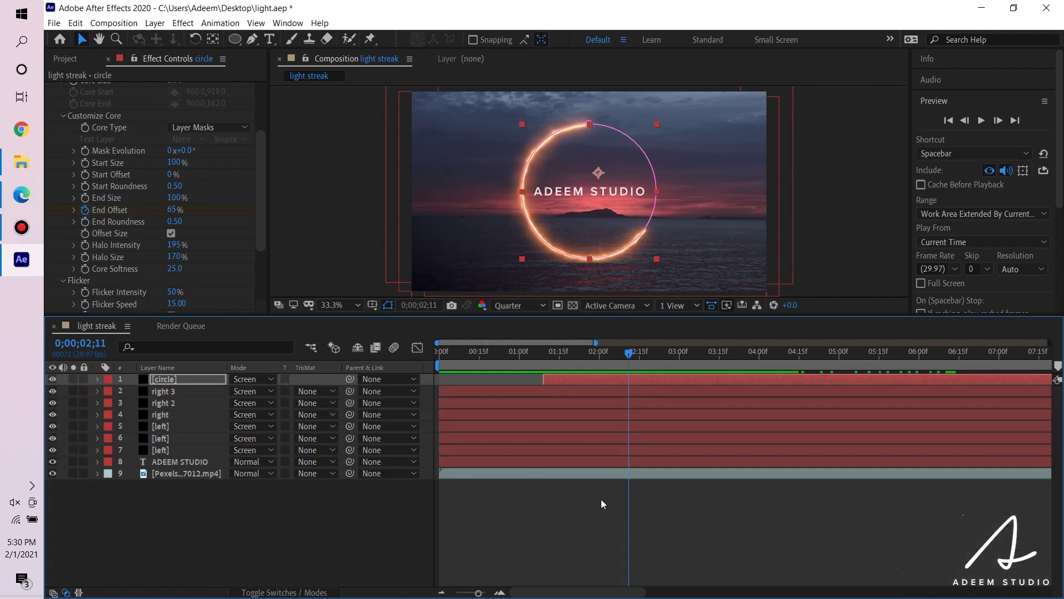
{"action": "scroll", "coordinate": [608, 504], "scroll_direction": "down", "scroll_amount": 3}
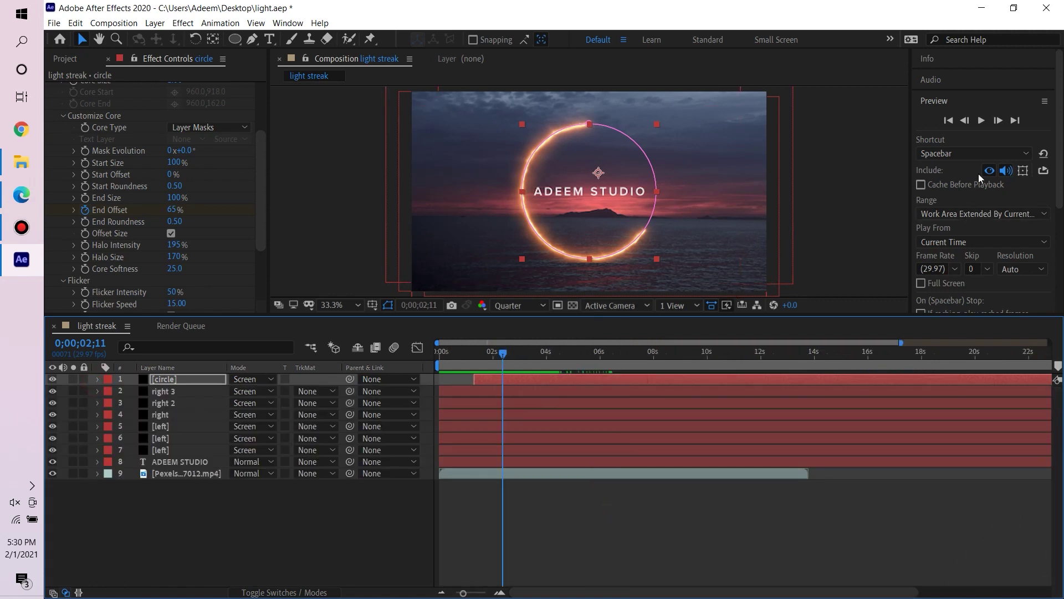
{"action": "left_click", "coordinate": [980, 121]}
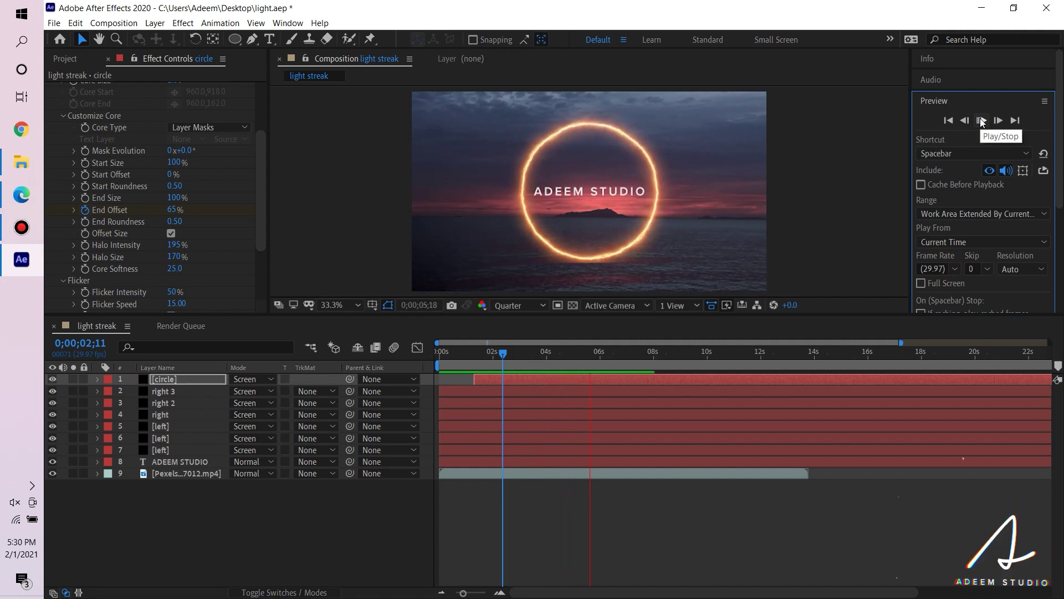
{"action": "left_click", "coordinate": [980, 121]}
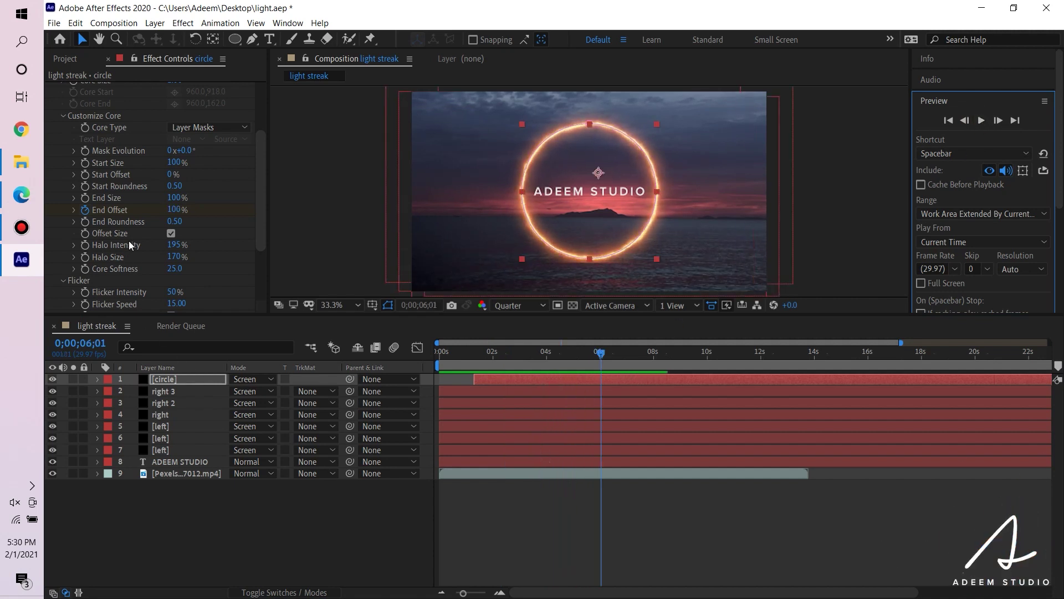
{"action": "left_click", "coordinate": [85, 175]}
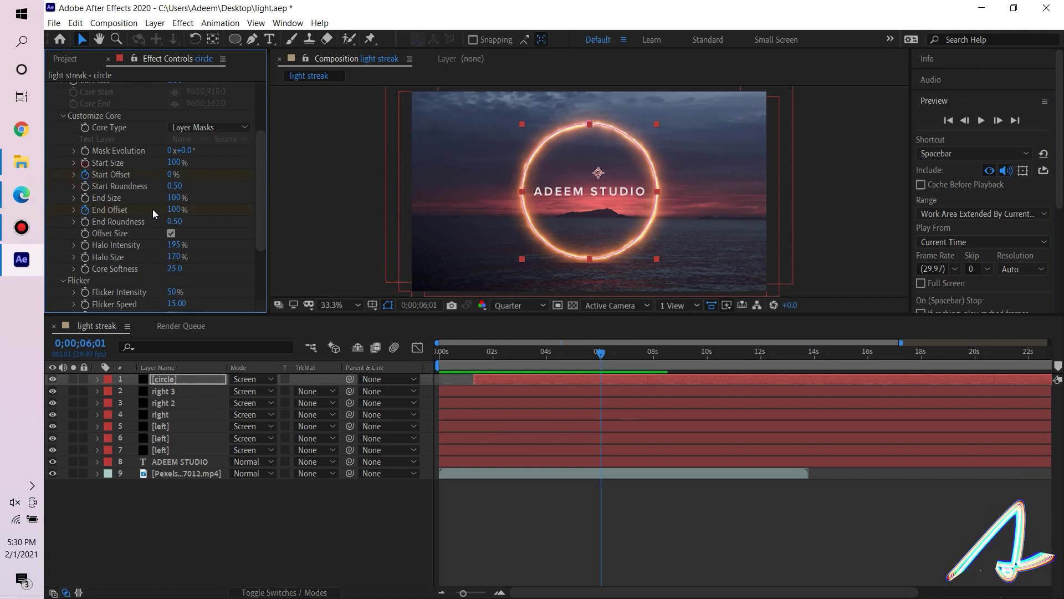
{"action": "left_click_drag", "start_coordinate": [599, 354], "coordinate": [654, 355]}
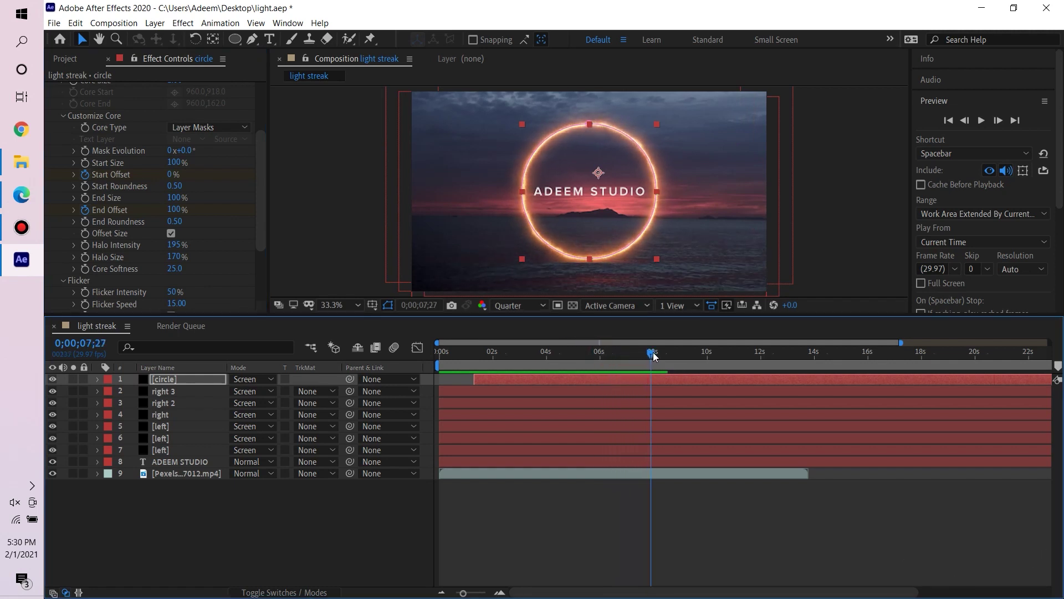
{"action": "left_click_drag", "start_coordinate": [170, 176], "coordinate": [305, 182]}
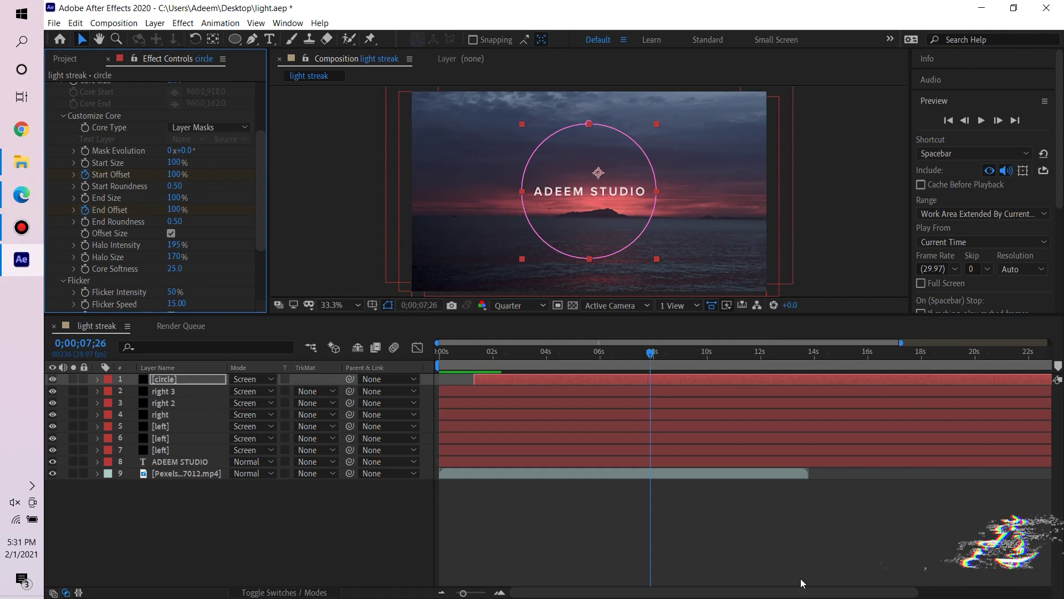
- Shorten the work area to end at about 13 seconds and trim the composition to it
{"action": "key", "text": "minus"}
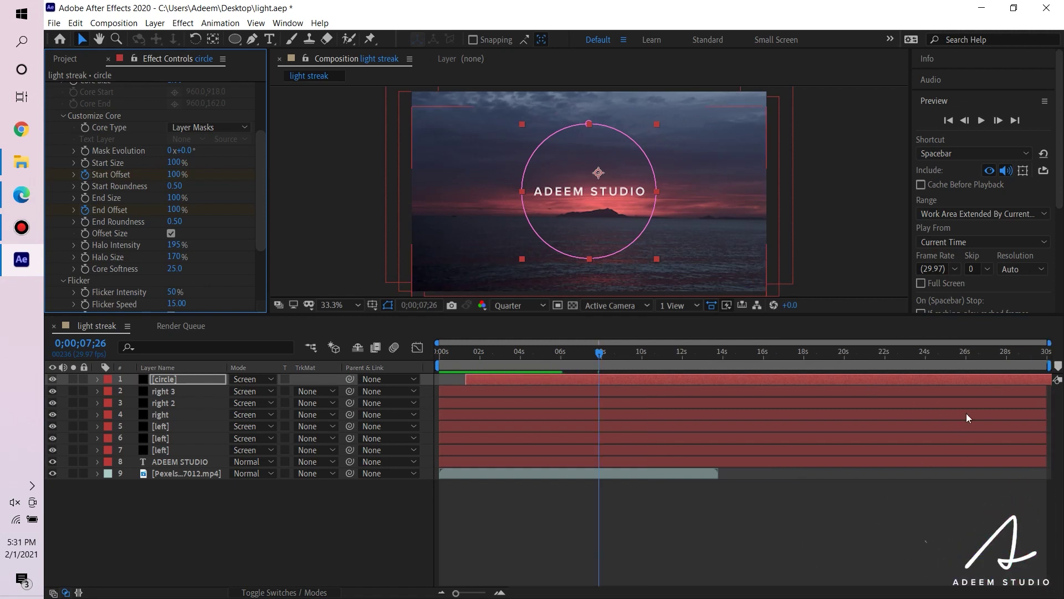
{"action": "left_click_drag", "start_coordinate": [1050, 365], "coordinate": [712, 355]}
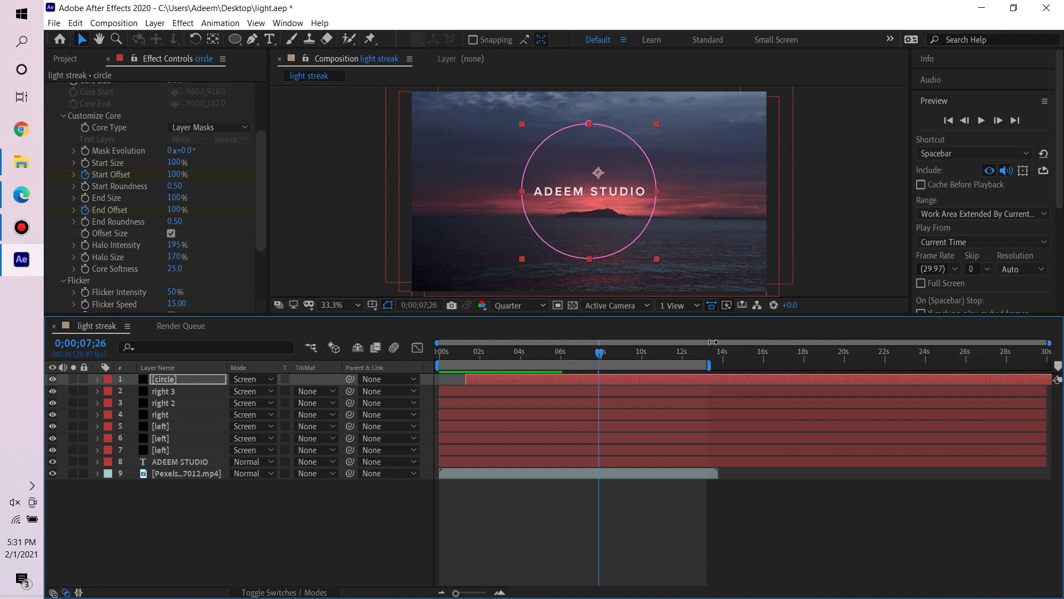
{"action": "right_click", "coordinate": [701, 369]}
{"action": "left_click", "coordinate": [732, 396]}
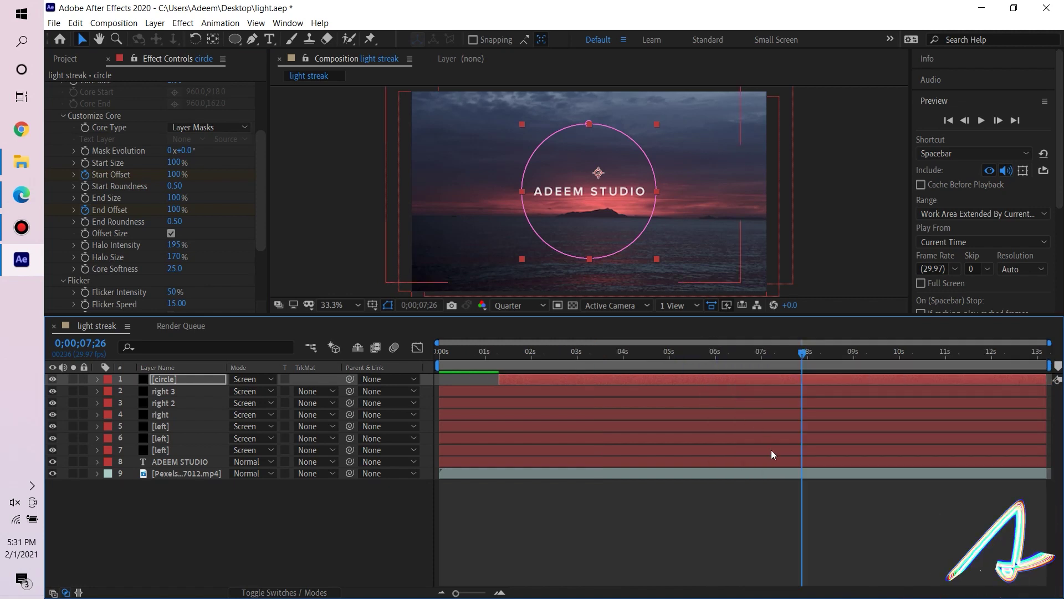
- Preview the complete animation from the beginning of the timeline
{"action": "left_click_drag", "start_coordinate": [820, 347], "coordinate": [342, 281]}
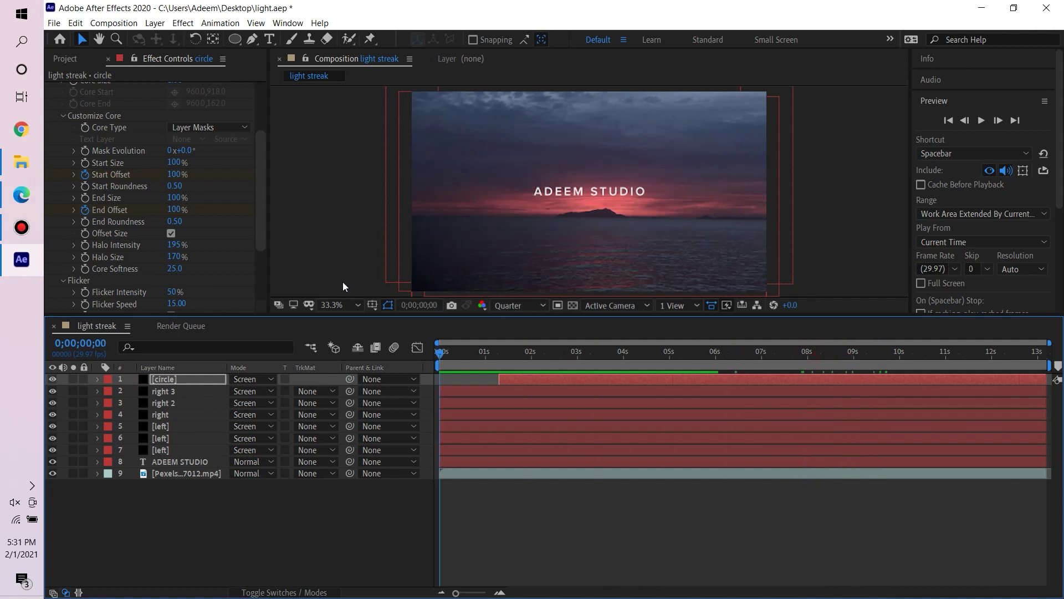
{"action": "left_click", "coordinate": [982, 122]}
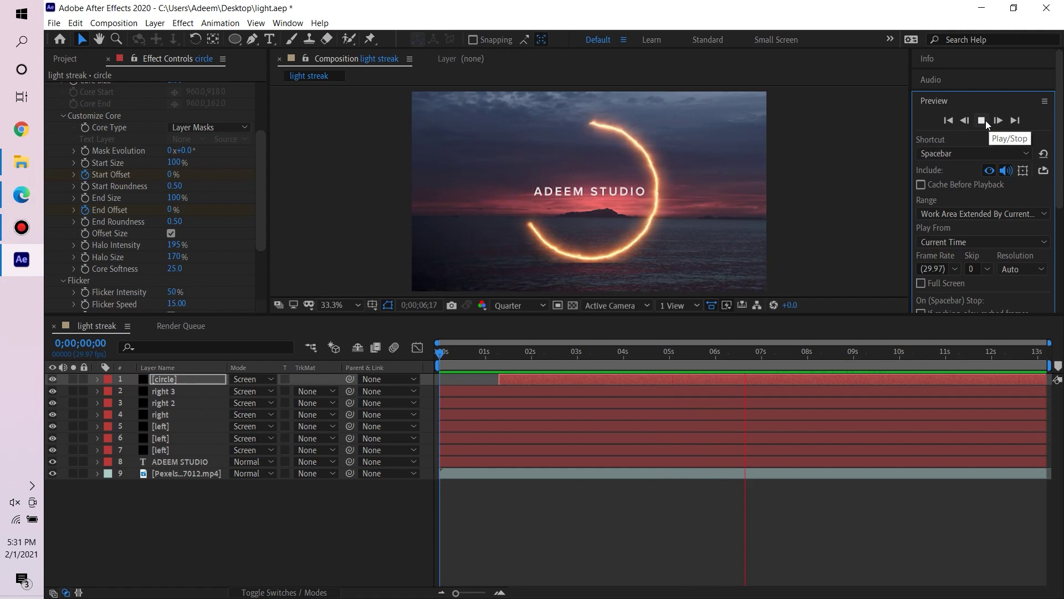
{"action": "left_click", "coordinate": [982, 120]}
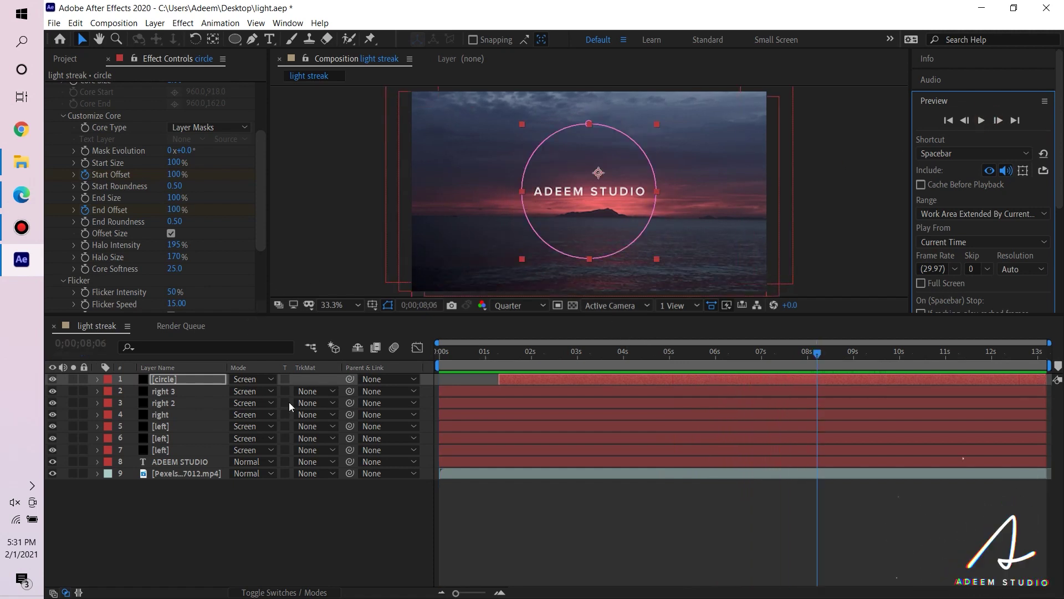
- Select the ADEEM STUDIO text layer and set the composition preview resolution to Full at 100% magnification
{"action": "left_click", "coordinate": [164, 466]}
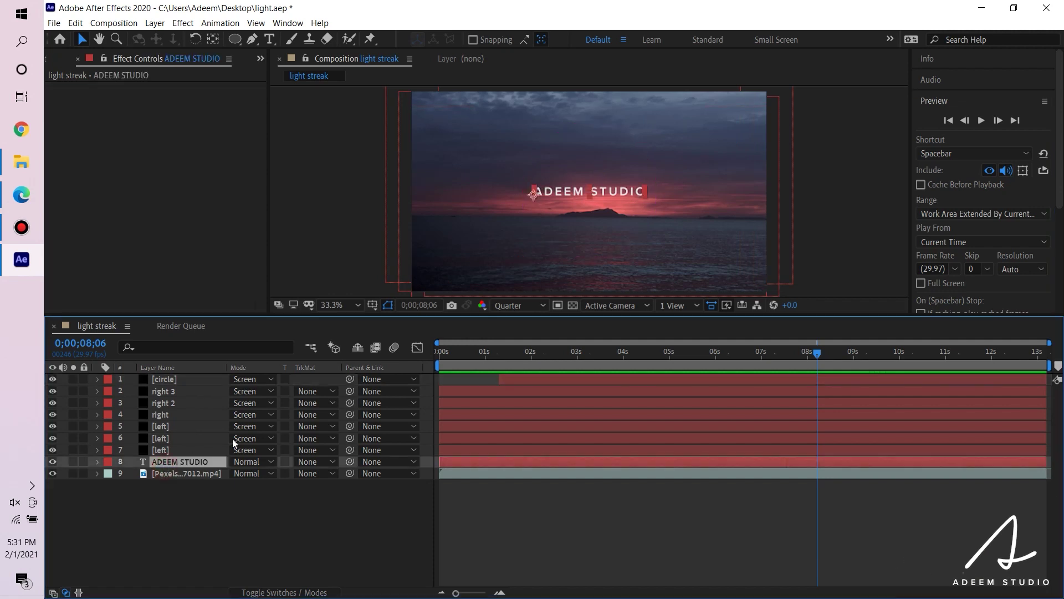
{"action": "scroll", "coordinate": [602, 191], "scroll_direction": "up", "scroll_amount": 3}
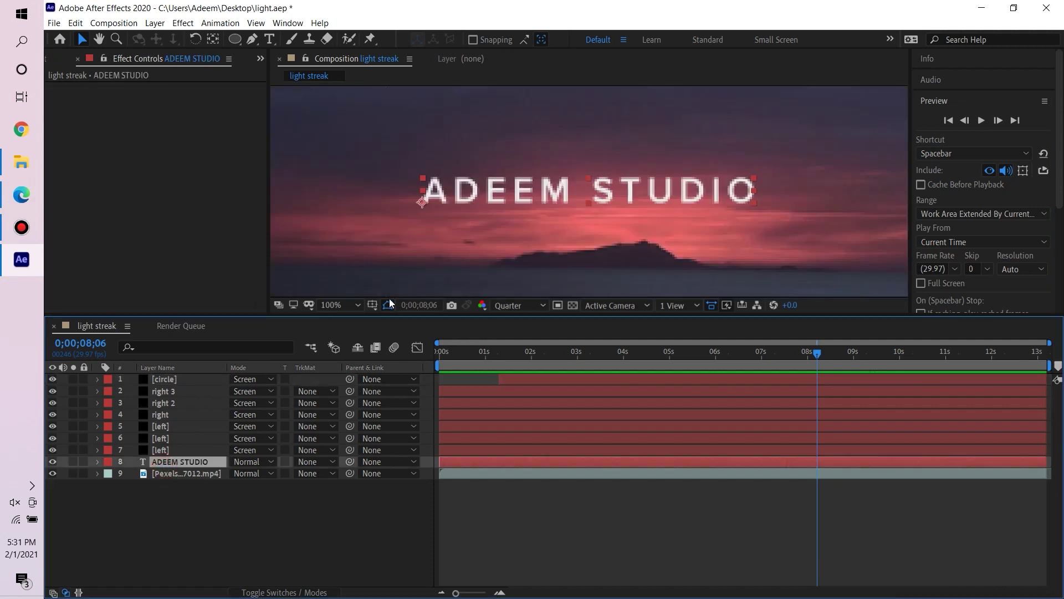
{"action": "left_click", "coordinate": [506, 309]}
{"action": "left_click", "coordinate": [508, 339]}
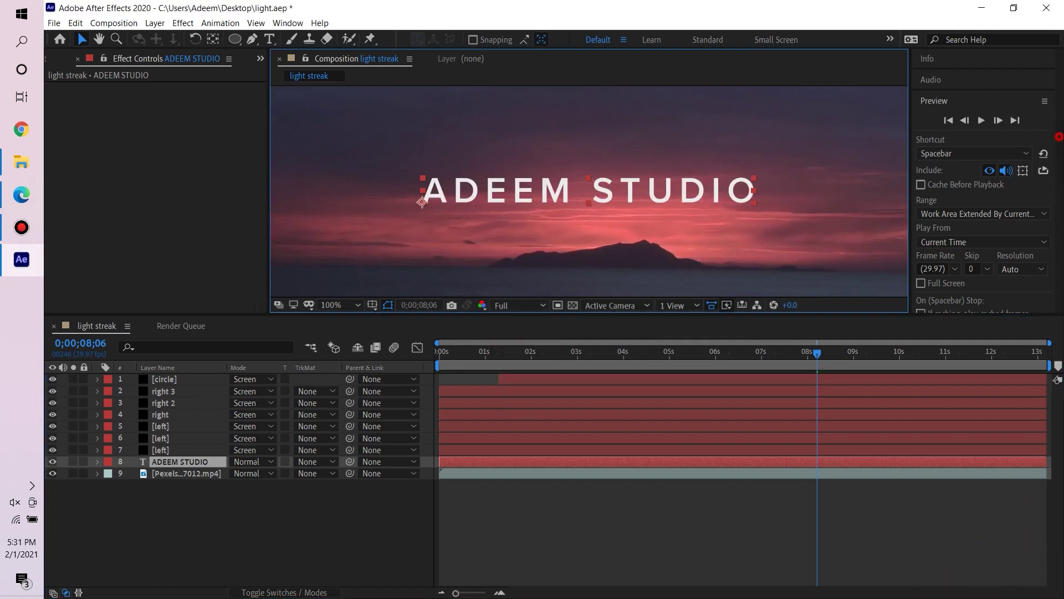
- Find the Drop Shadow effect by searching for "SHAD" and apply it to the ADEEM STUDIO text layer
{"action": "scroll", "coordinate": [1060, 155], "scroll_direction": "down", "scroll_amount": 1}
{"action": "scroll", "coordinate": [1053, 167], "scroll_direction": "down", "scroll_amount": 5}
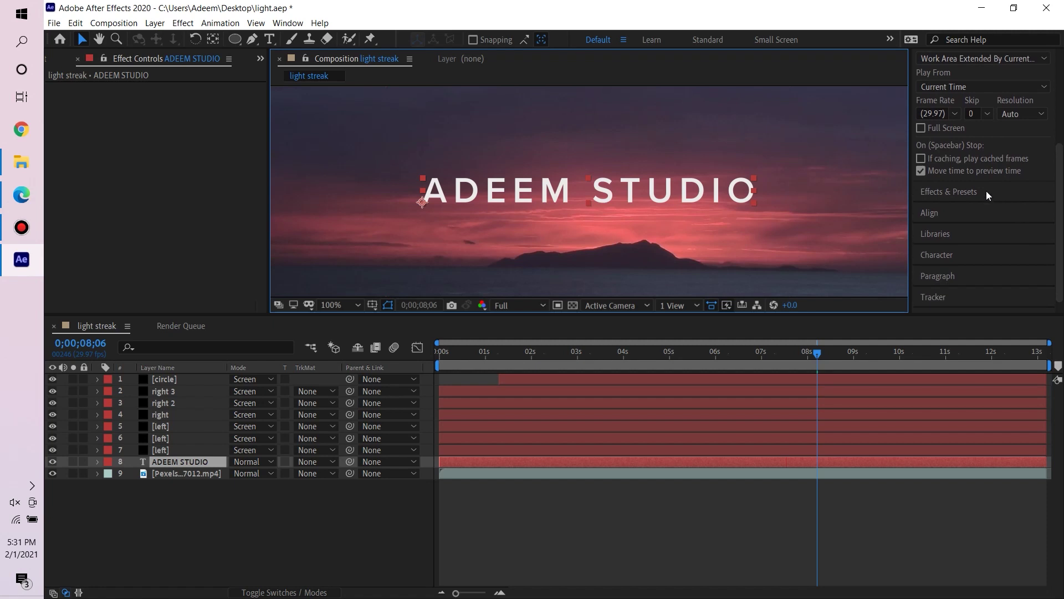
{"action": "left_click", "coordinate": [987, 191]}
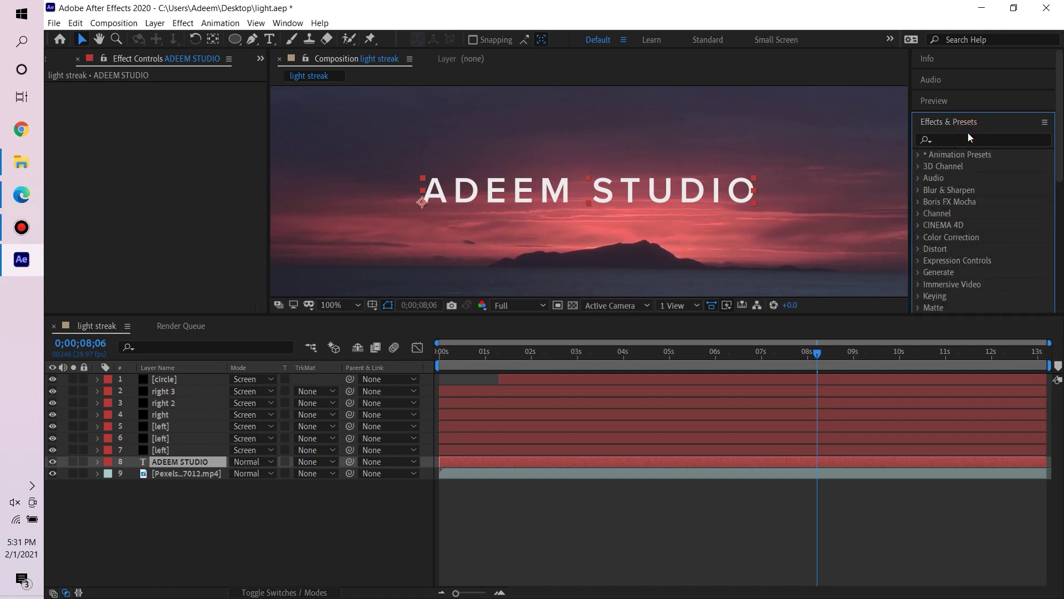
{"action": "left_click", "coordinate": [965, 139]}
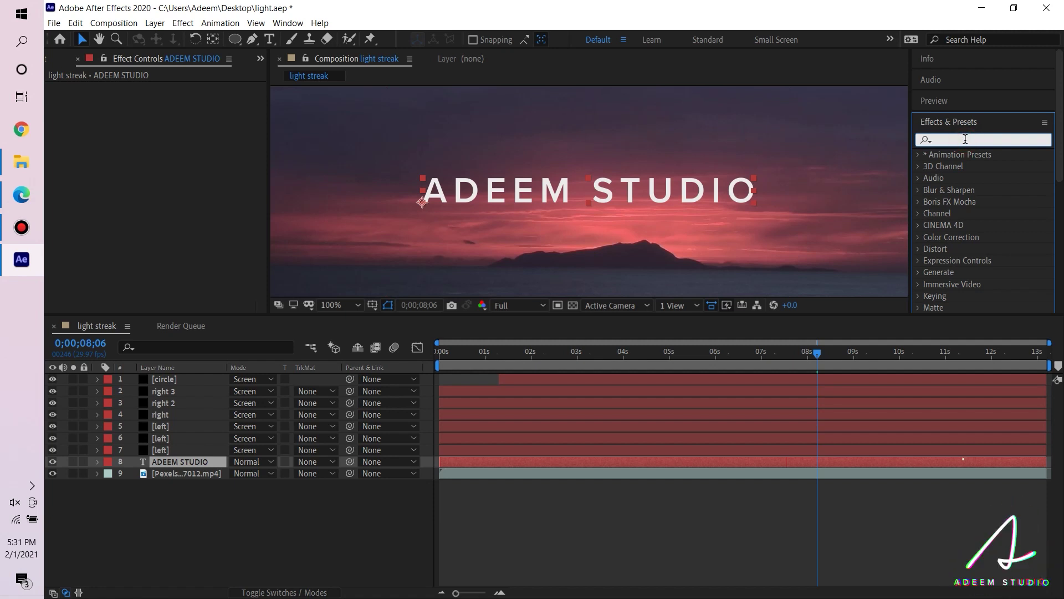
{"action": "type", "text": "ahO"}
{"action": "key", "text": "BackSpace"}
{"action": "key", "text": "BackSpace"}
{"action": "key", "text": "BackSpace"}
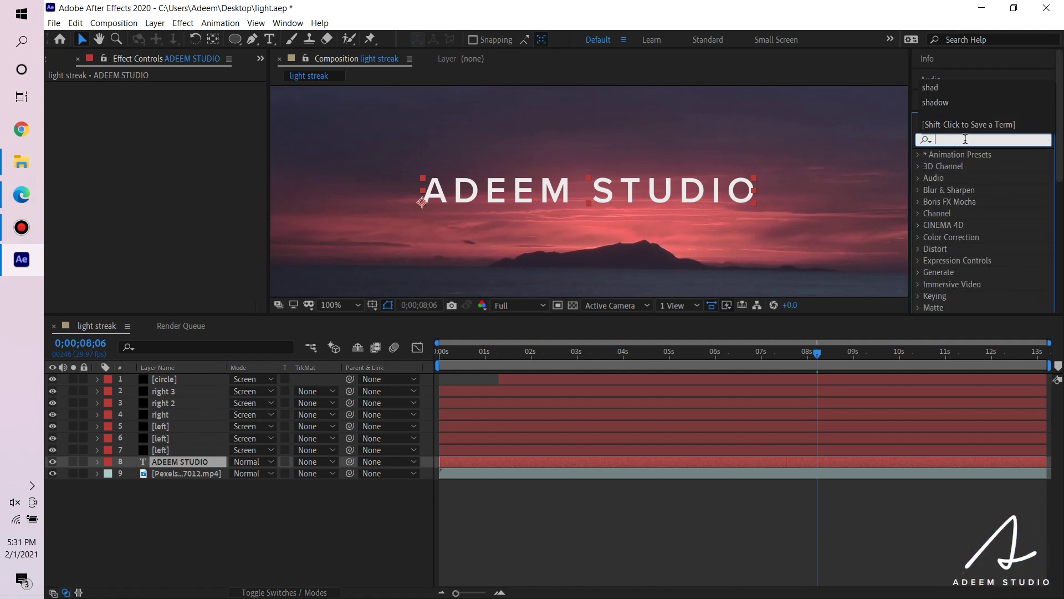
{"action": "type", "text": "SHA"}
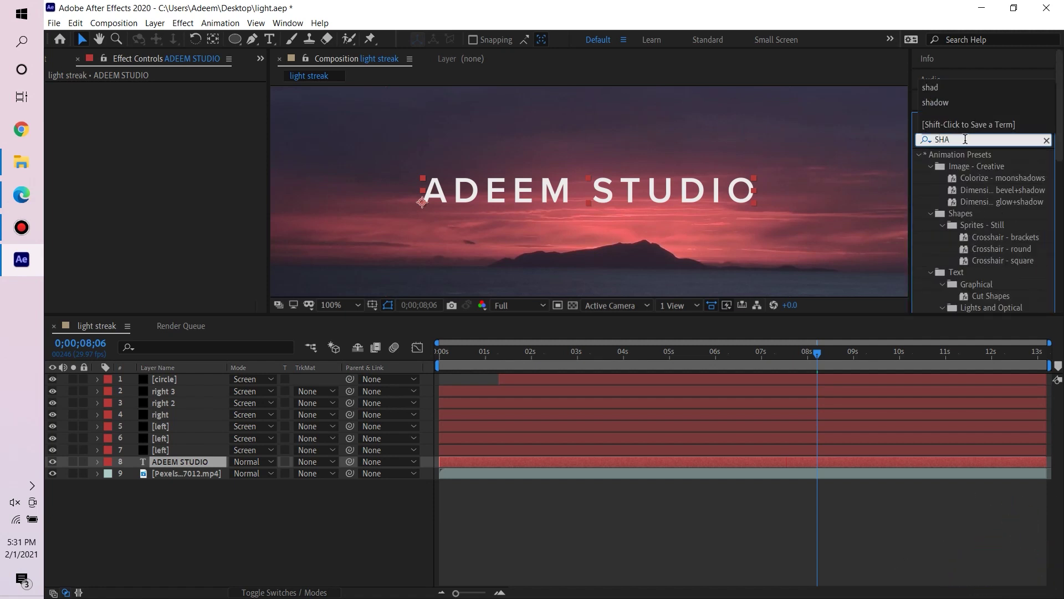
{"action": "type", "text": "D"}
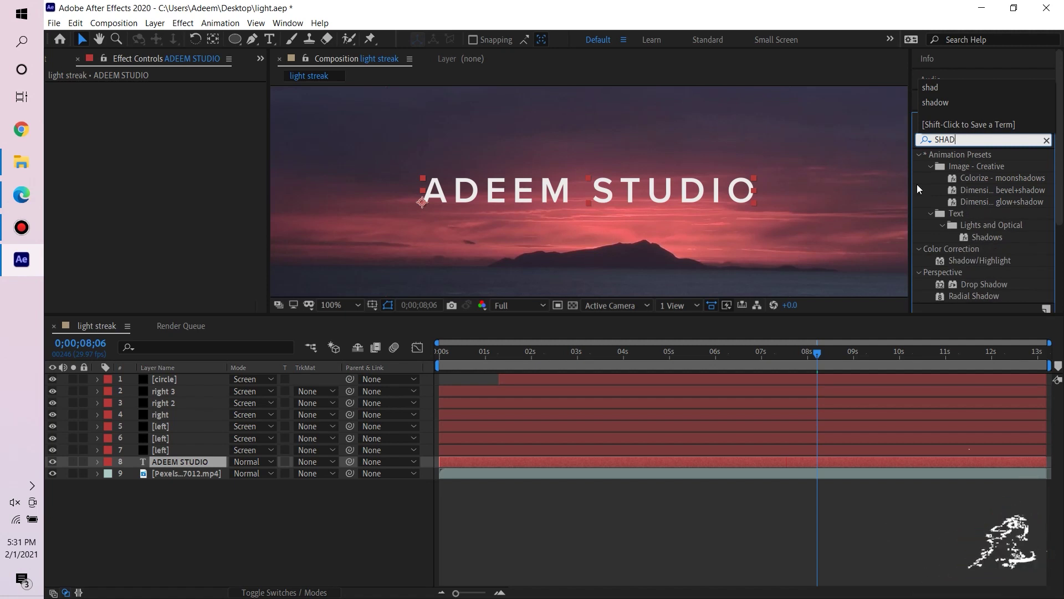
{"action": "left_click_drag", "start_coordinate": [983, 281], "coordinate": [574, 459]}
{"action": "key", "text": "Caps_Lock"}
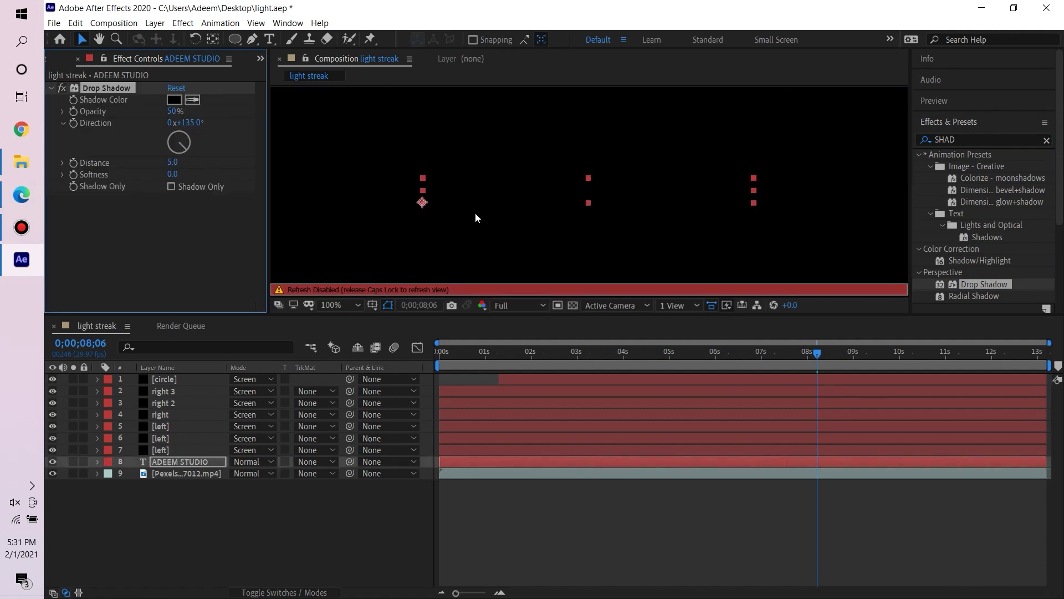
{"action": "key", "text": "Caps_Lock"}
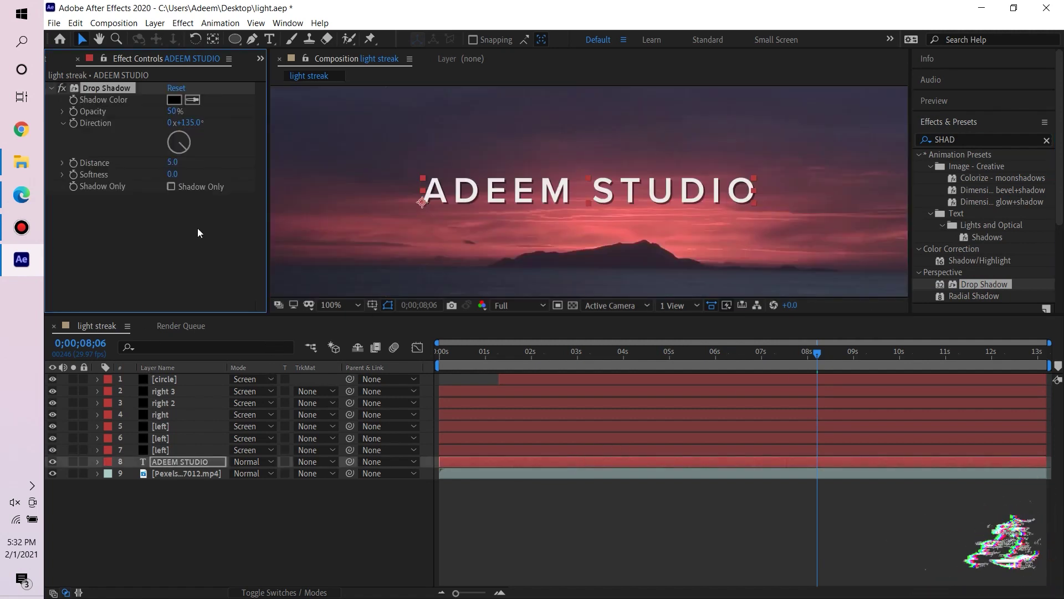
- Set the text's drop shadow direction to 140°, softness to 11 and distance to 6, and adjust its opacity
{"action": "left_click", "coordinate": [195, 147]}
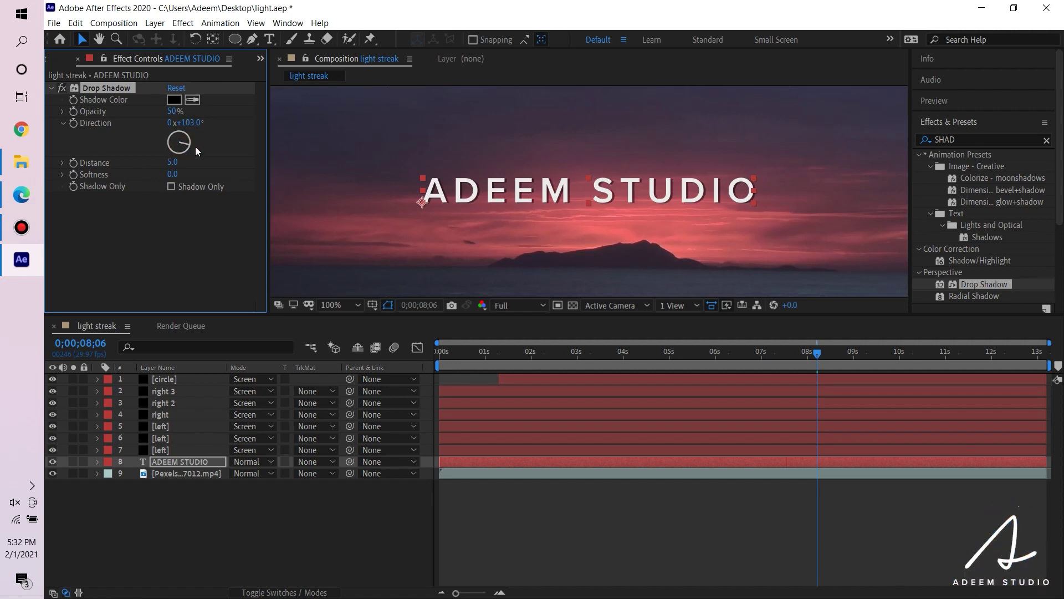
{"action": "left_click_drag", "start_coordinate": [197, 162], "coordinate": [196, 162]}
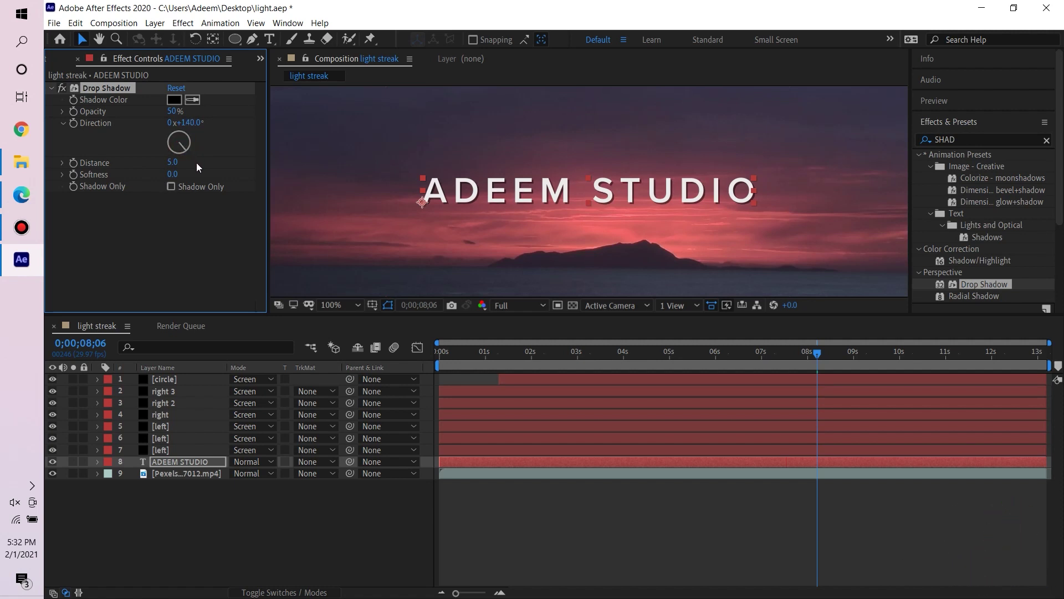
{"action": "mouse_move", "coordinate": [177, 176]}
{"action": "left_mouse_down"}
{"action": "mouse_move", "coordinate": [197, 174]}
{"action": "mouse_move", "coordinate": [187, 175]}
{"action": "left_mouse_up"}
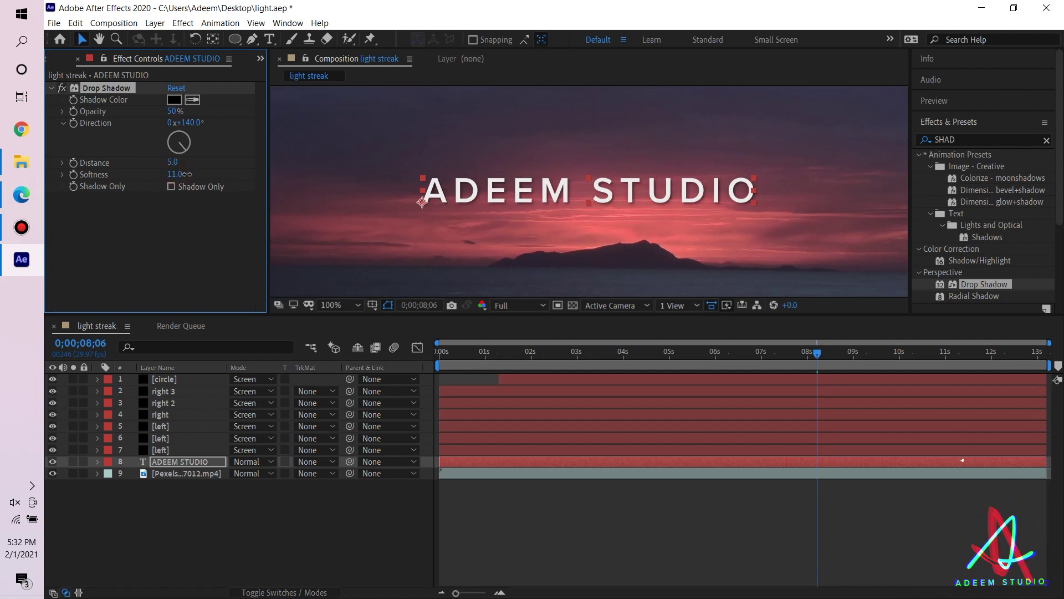
{"action": "left_click", "coordinate": [172, 158]}
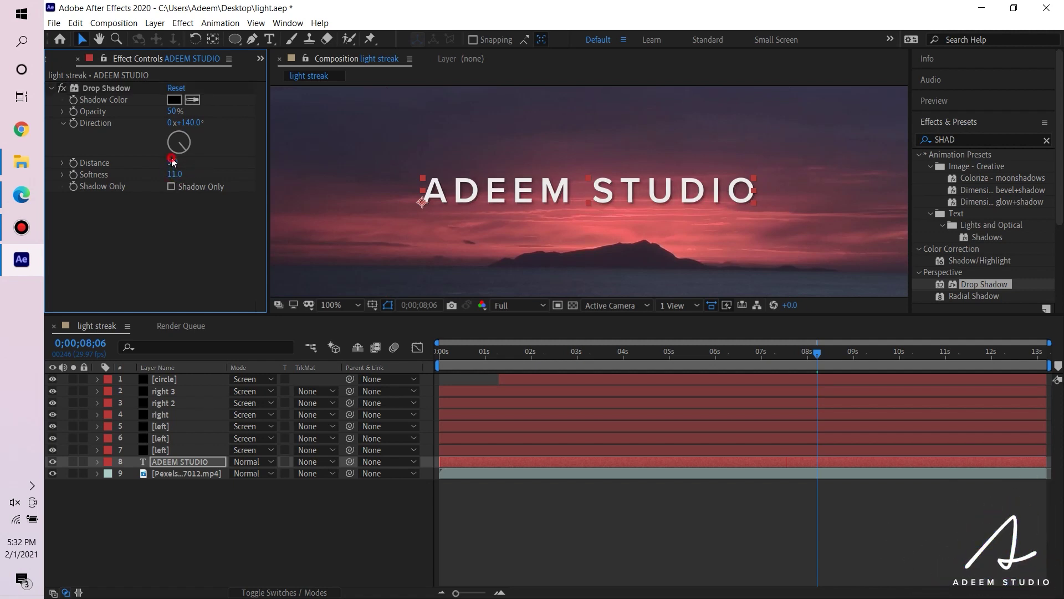
{"action": "left_click", "coordinate": [171, 163]}
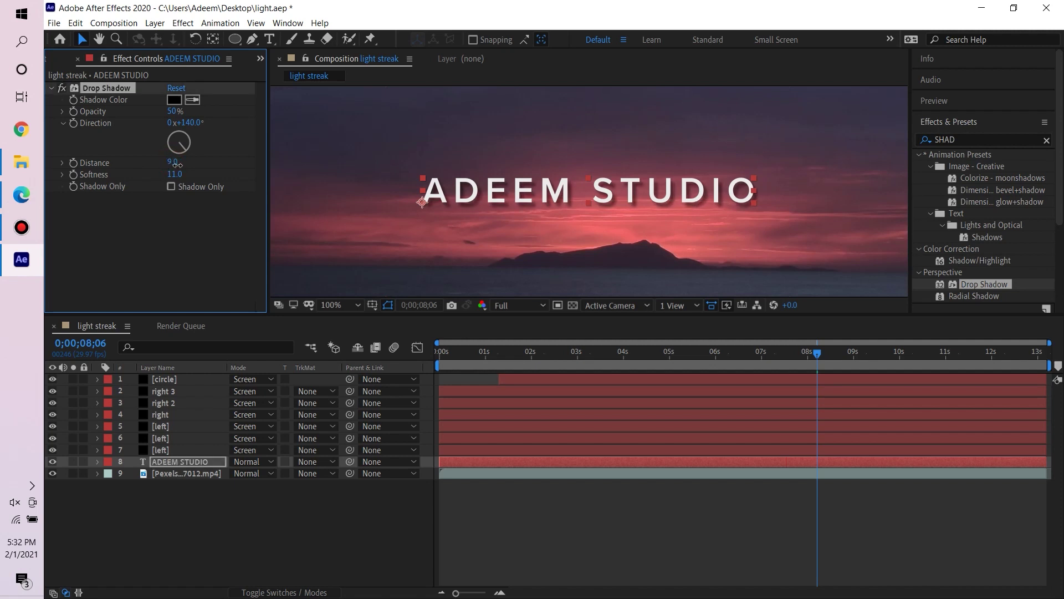
{"action": "left_click_drag", "start_coordinate": [176, 166], "coordinate": [176, 166]}
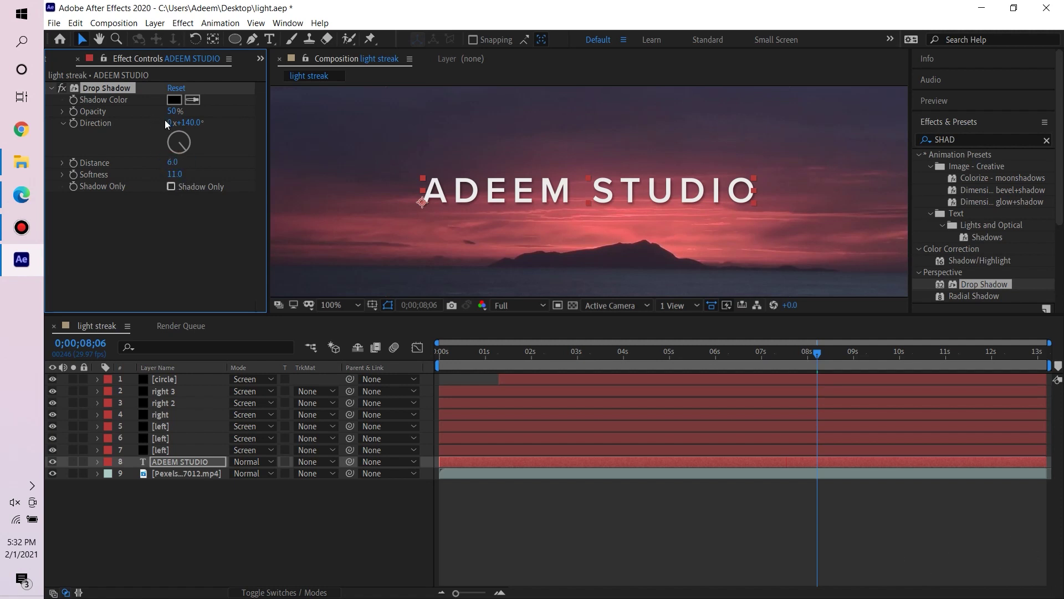
{"action": "left_click_drag", "start_coordinate": [174, 113], "coordinate": [173, 113]}
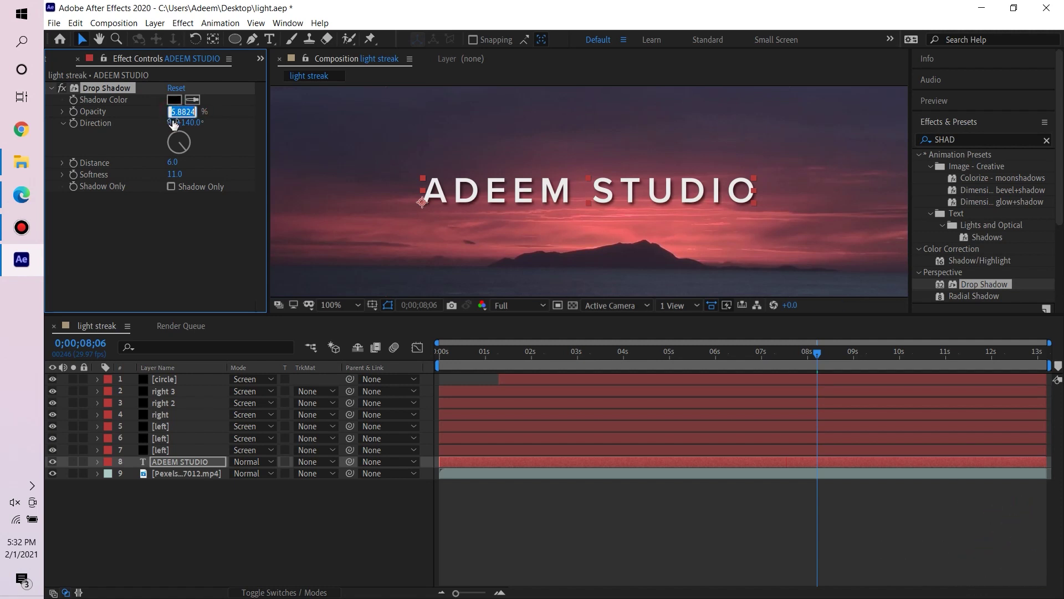
- Preview the animation from the start of the timeline with the drop shadow on the title
{"action": "scroll", "coordinate": [541, 192], "scroll_direction": "down", "scroll_amount": 2}
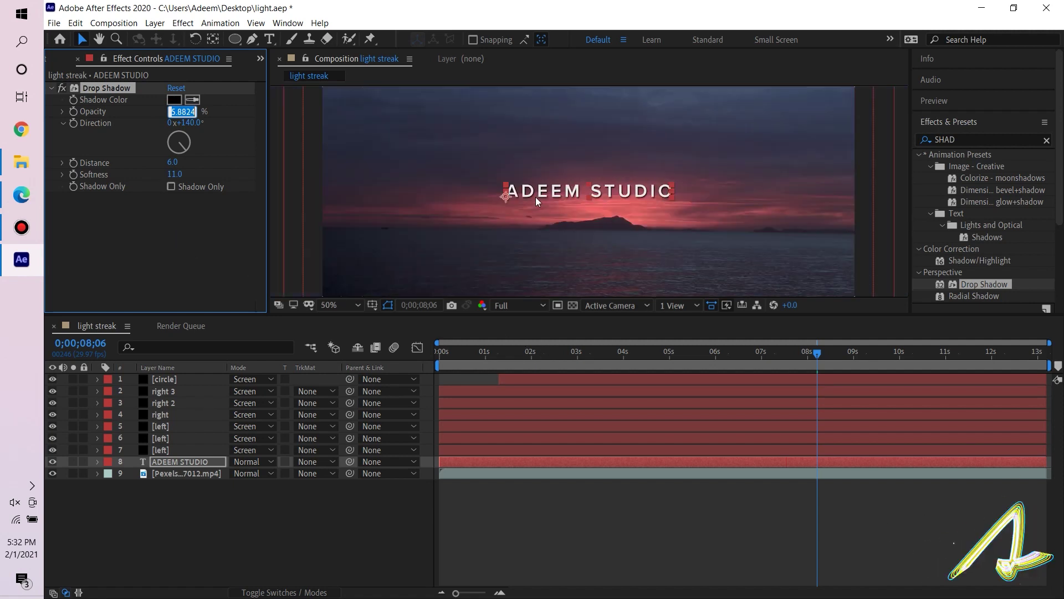
{"action": "scroll", "coordinate": [611, 234], "scroll_direction": "down", "scroll_amount": 2}
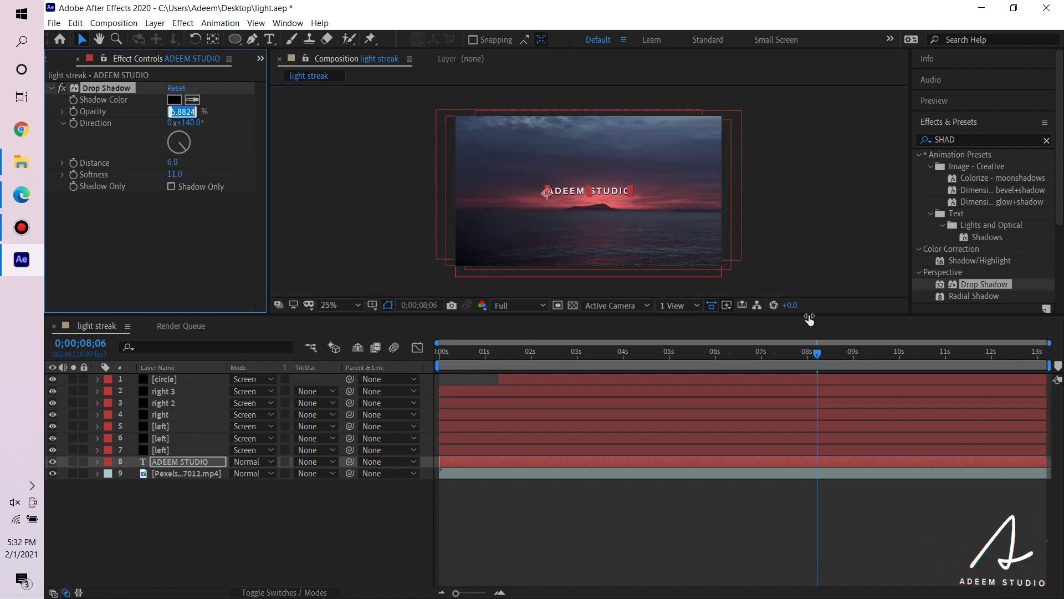
{"action": "left_click", "coordinate": [816, 351]}
{"action": "key", "text": "space"}
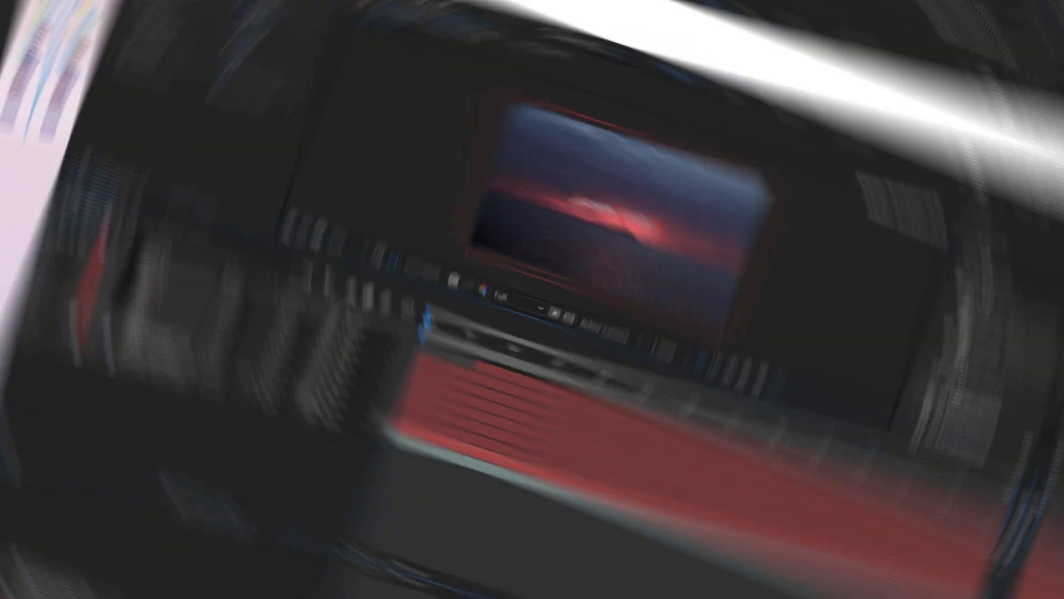